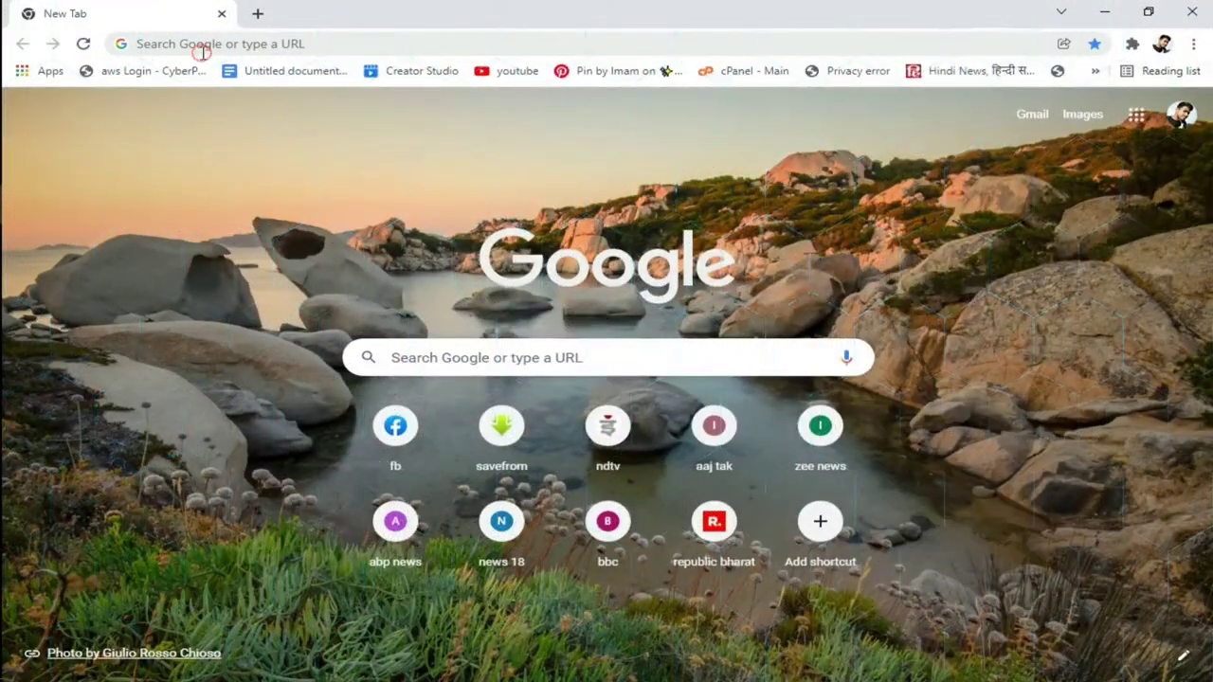
# Step: Open methevikash.com, view the Hello world! post and examine the structure of its URL
pyautogui.click(199, 44)
pyautogui.write('methe')
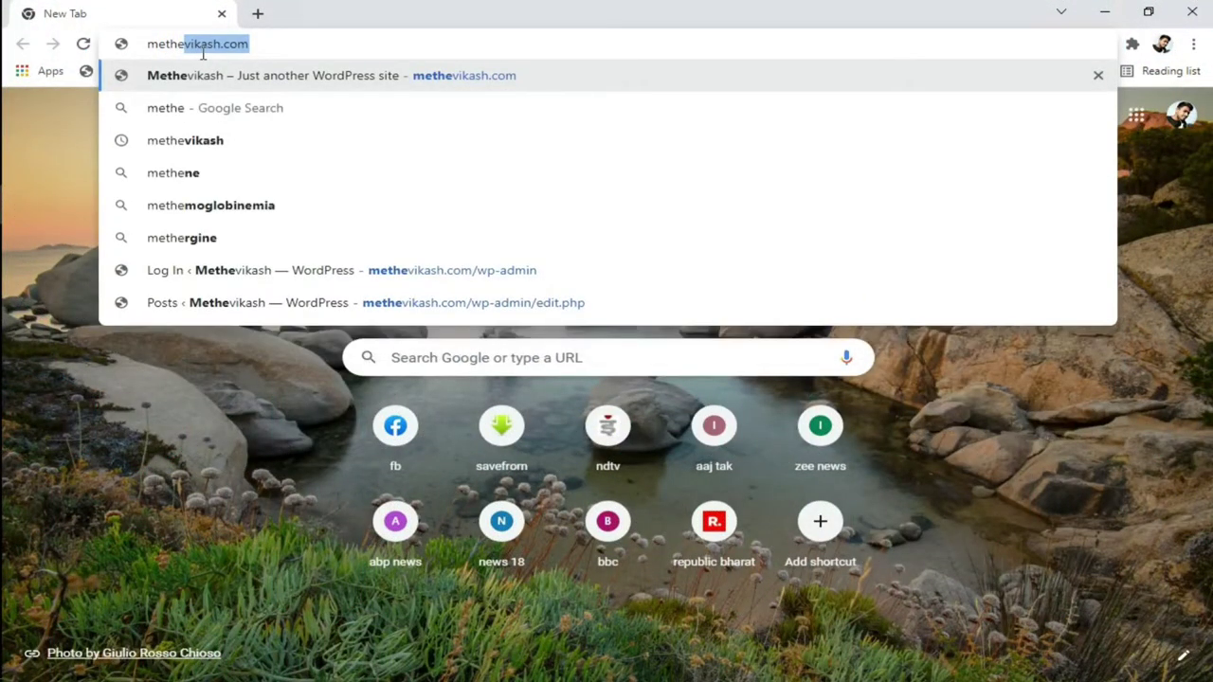
pyautogui.press('Return')
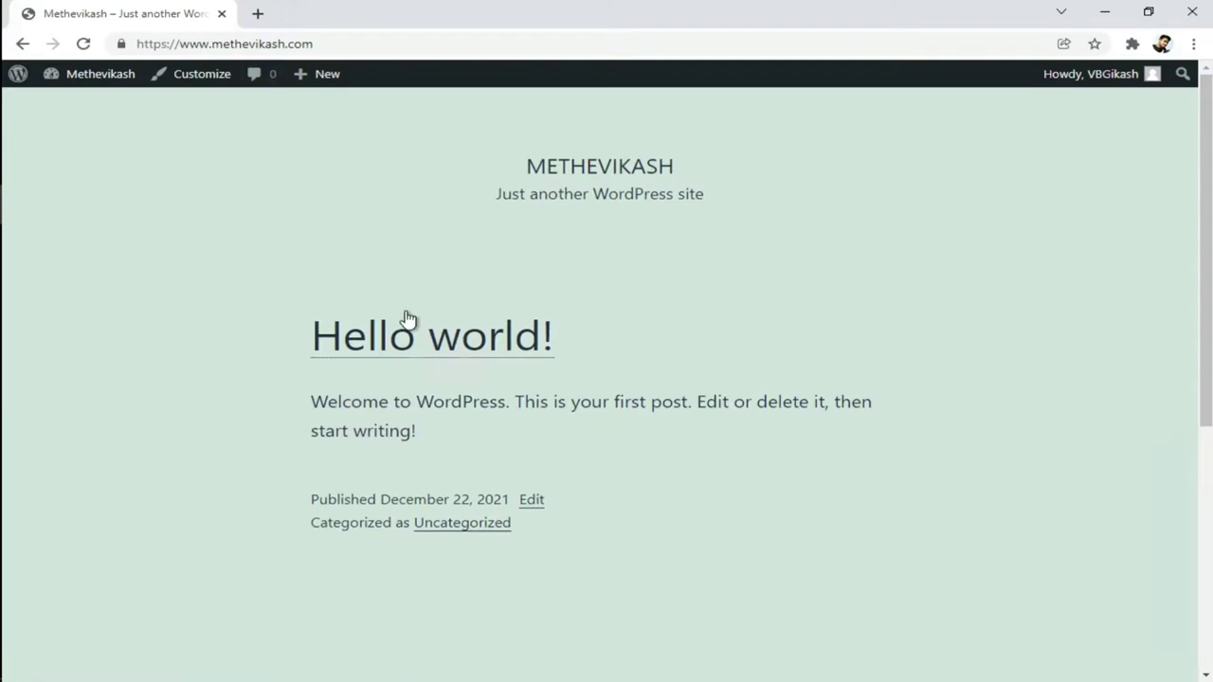
pyautogui.click(476, 333)
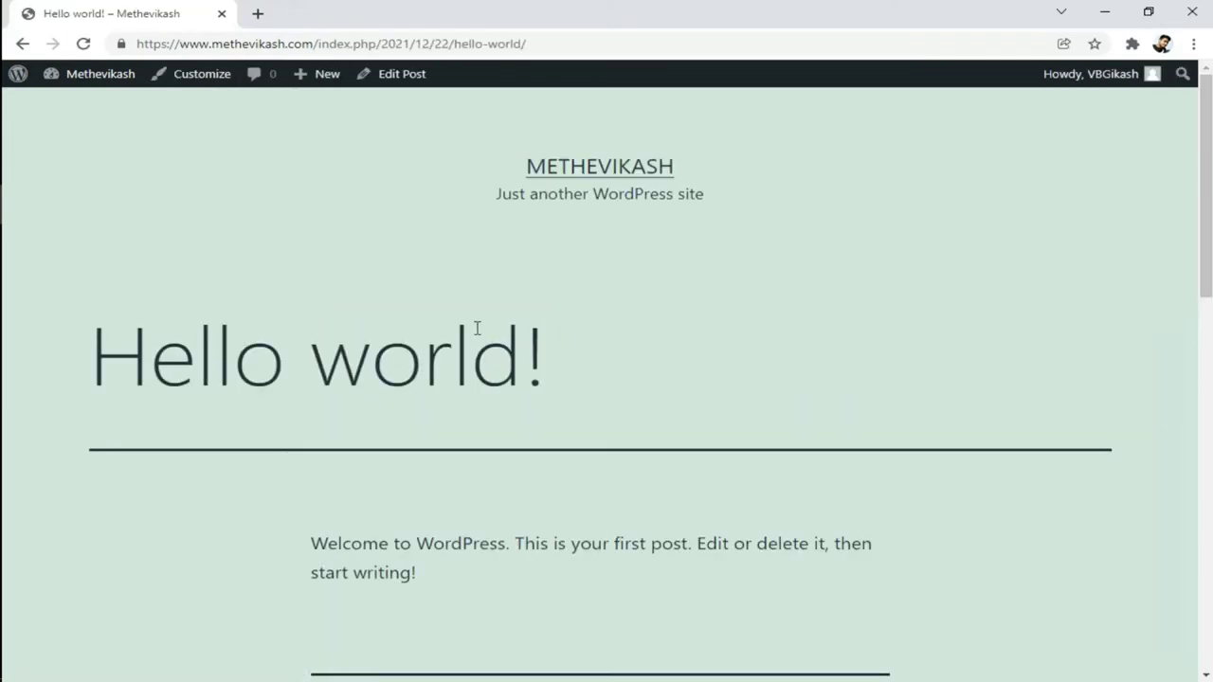
pyautogui.click(322, 43)
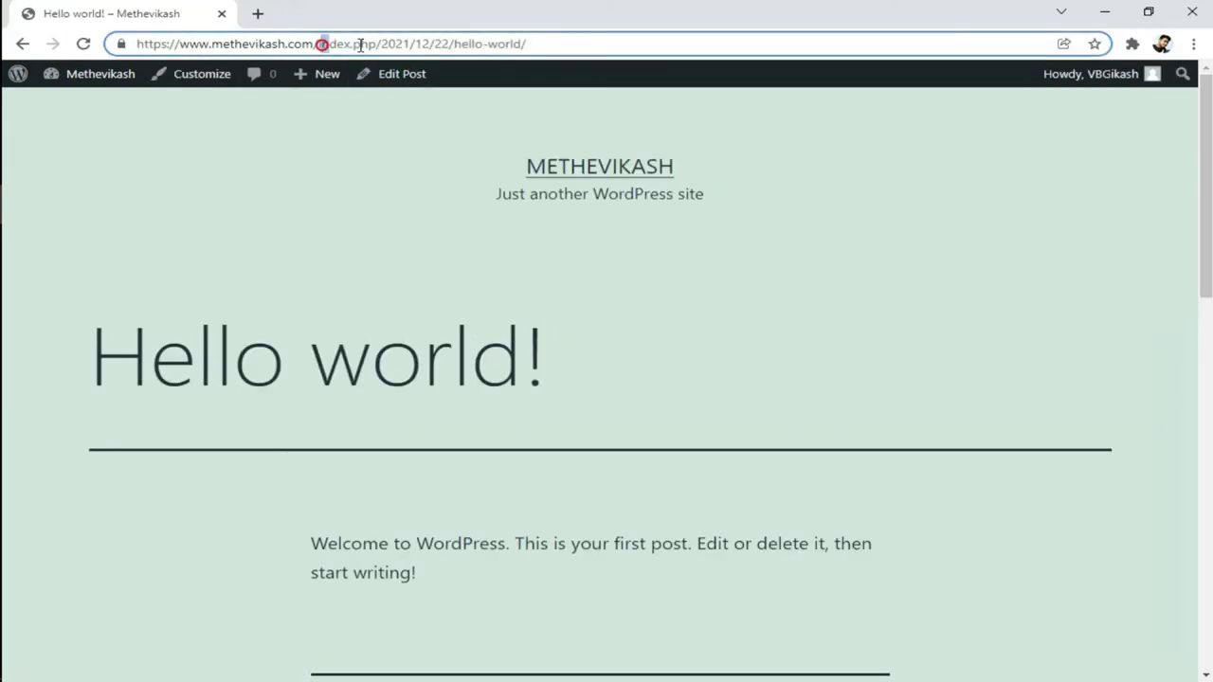
pyautogui.moveTo(360, 44); pyautogui.dragTo(368, 45)
pyautogui.click(365, 45)
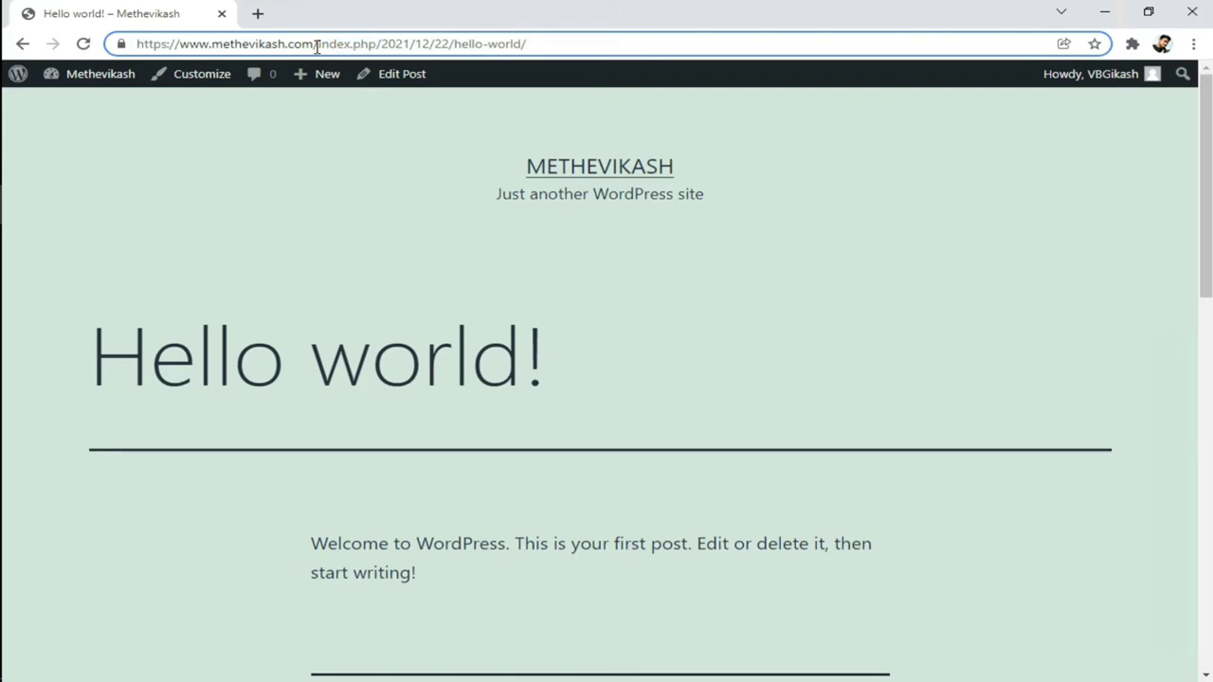
# Step: Replace the post path in the URL with wp-admin and load the site's WordPress dashboard
pyautogui.moveTo(319, 45); pyautogui.dragTo(599, 47)
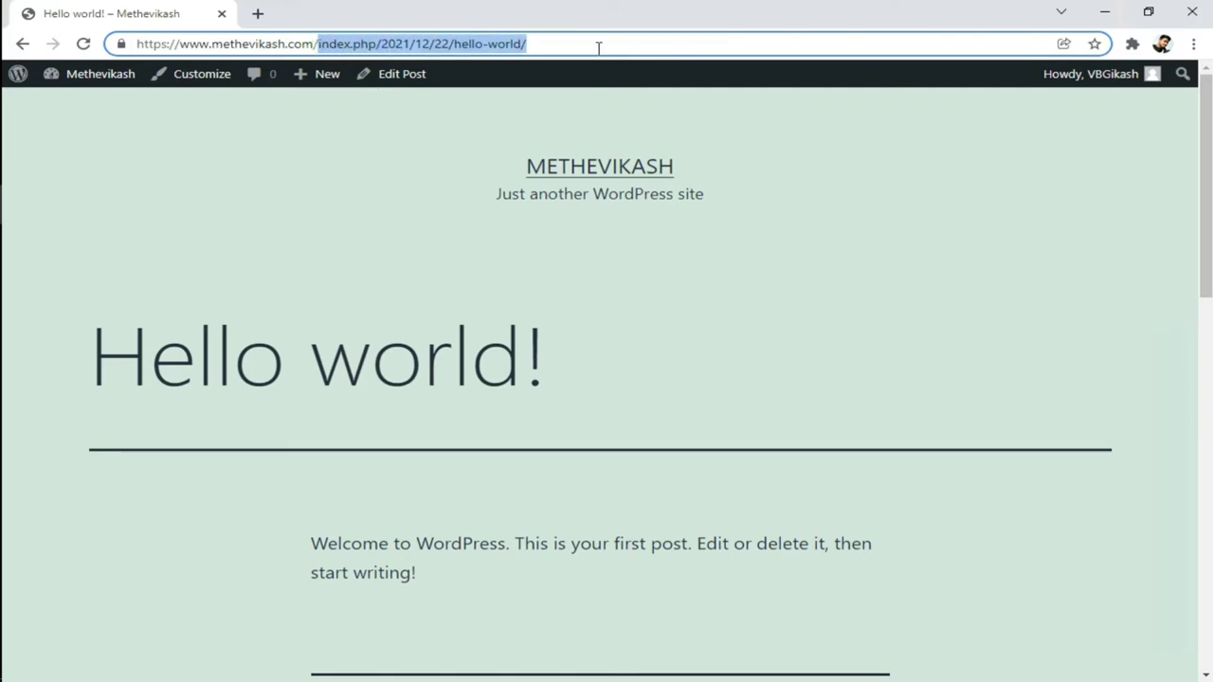
pyautogui.press('BackSpace')
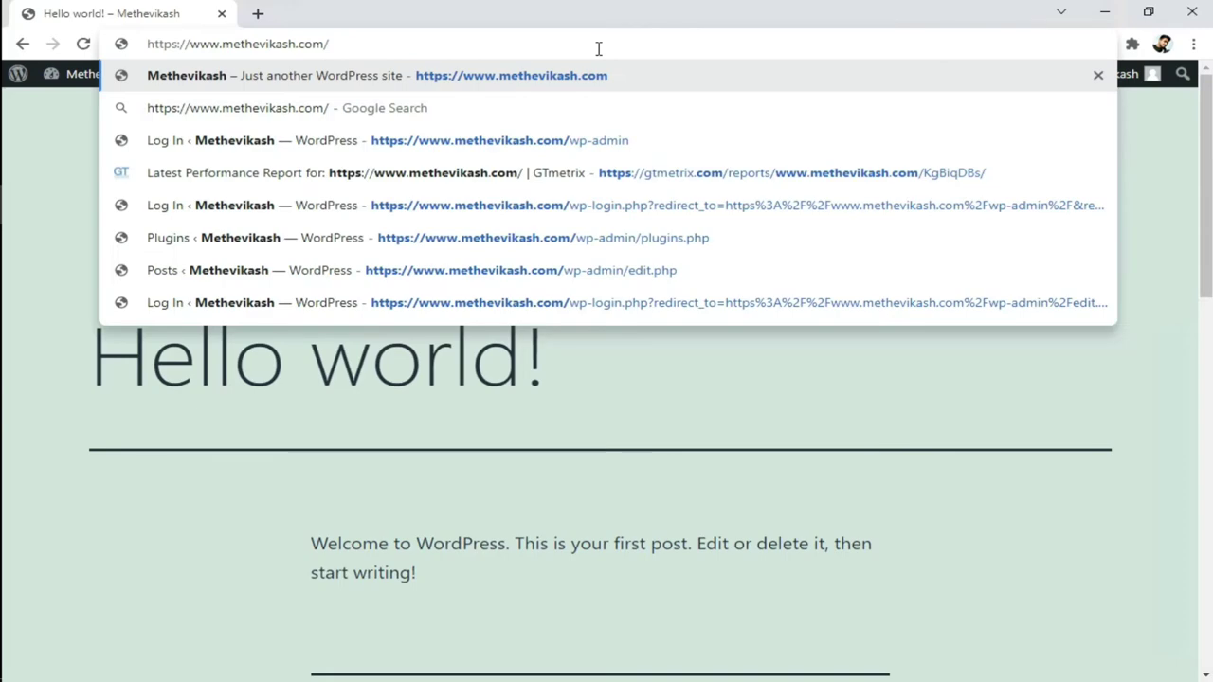
pyautogui.write('wp-admin')
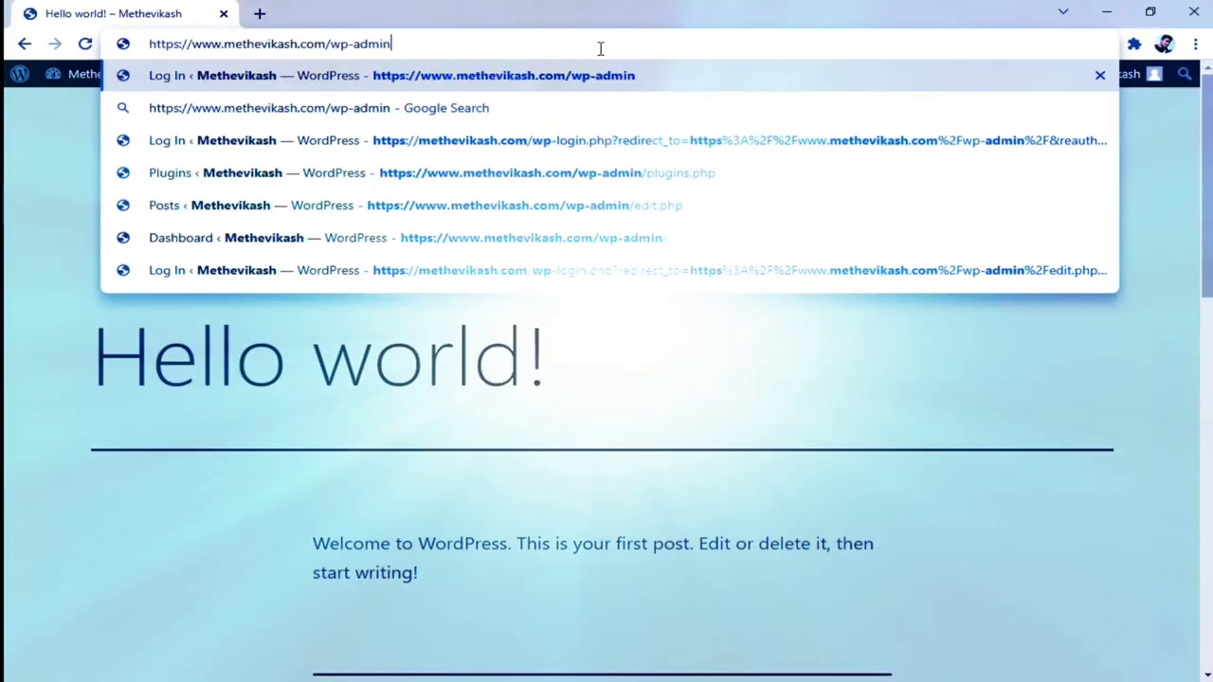
pyautogui.press('Return')
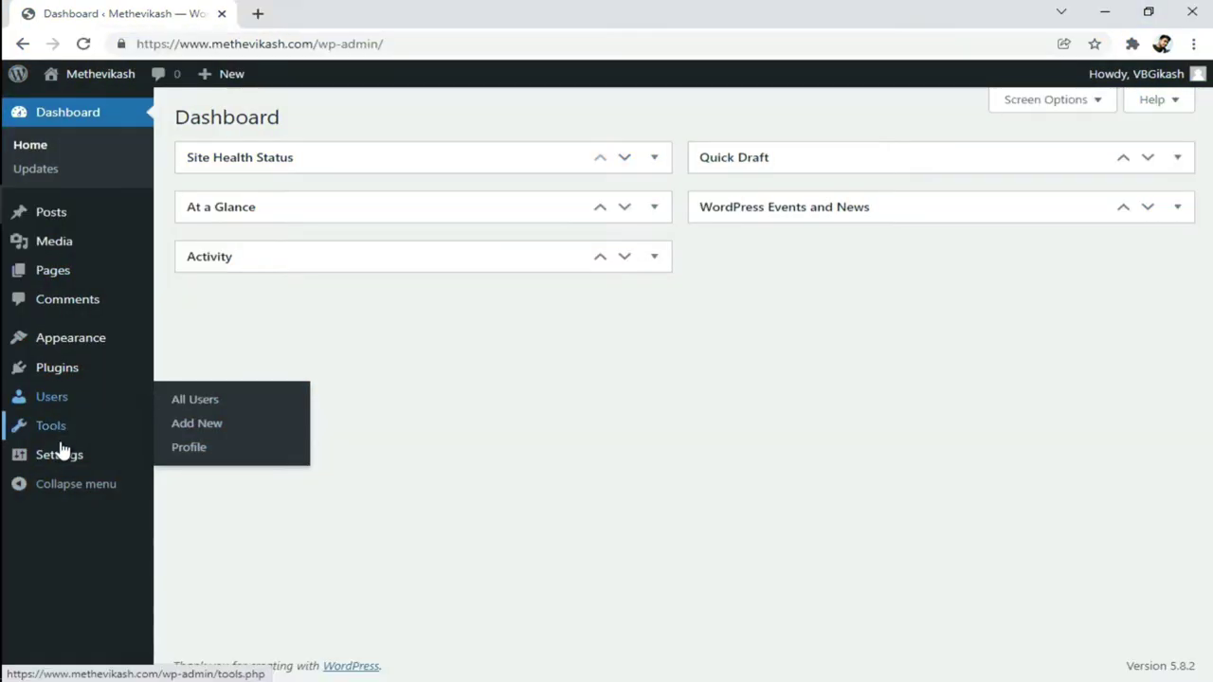
# Step: Go to the site's Permalink Settings page by way of General Settings
pyautogui.moveTo(60, 457)
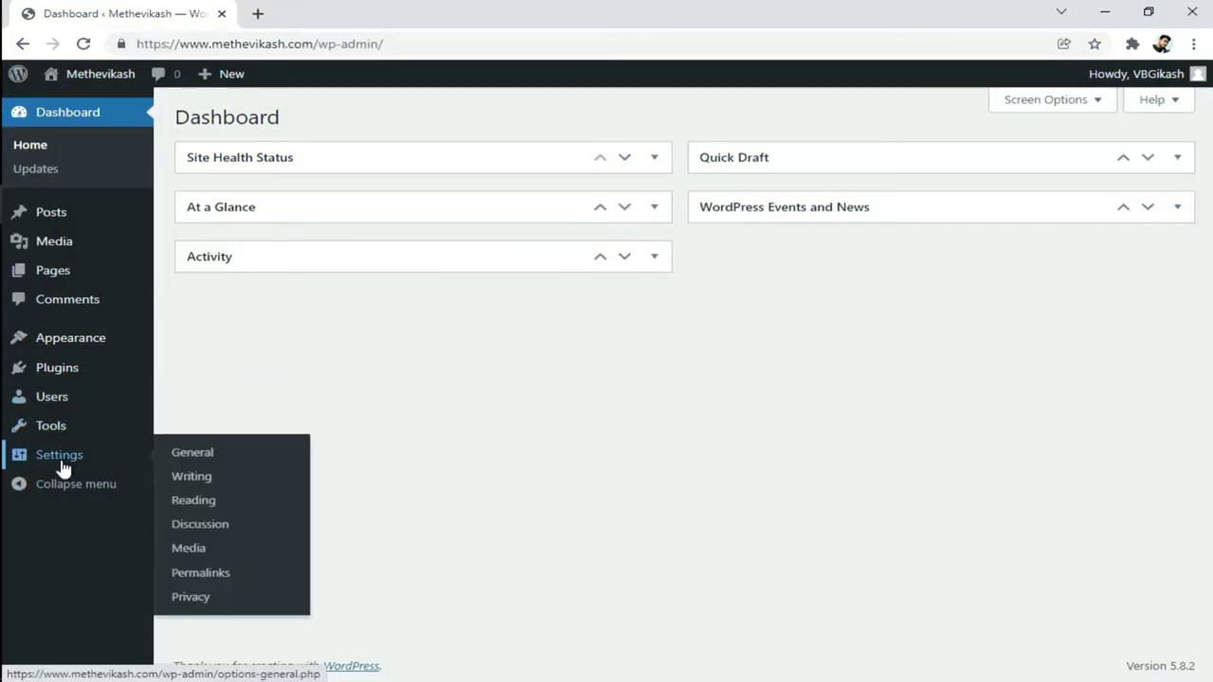
pyautogui.click(181, 457)
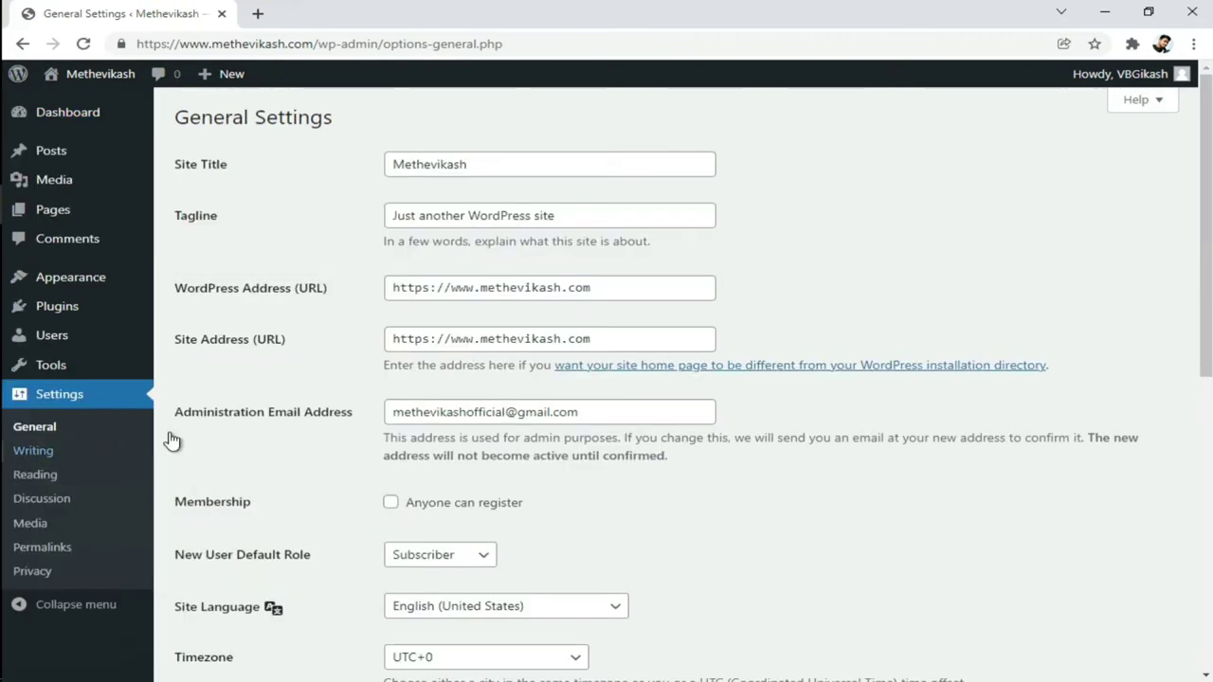
pyautogui.click(52, 553)
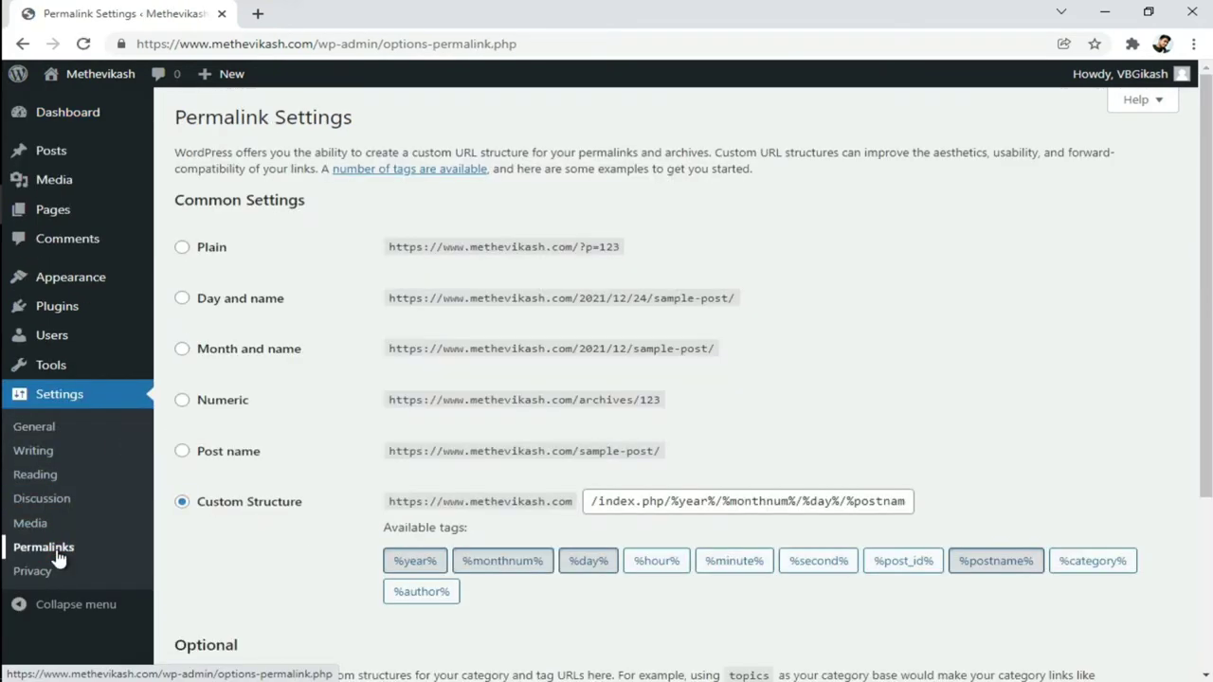
# Step: Clear the custom permalink structure and fill it with only the %postname% tag
pyautogui.tripleClick(640, 506)
pyautogui.press('BackSpace')
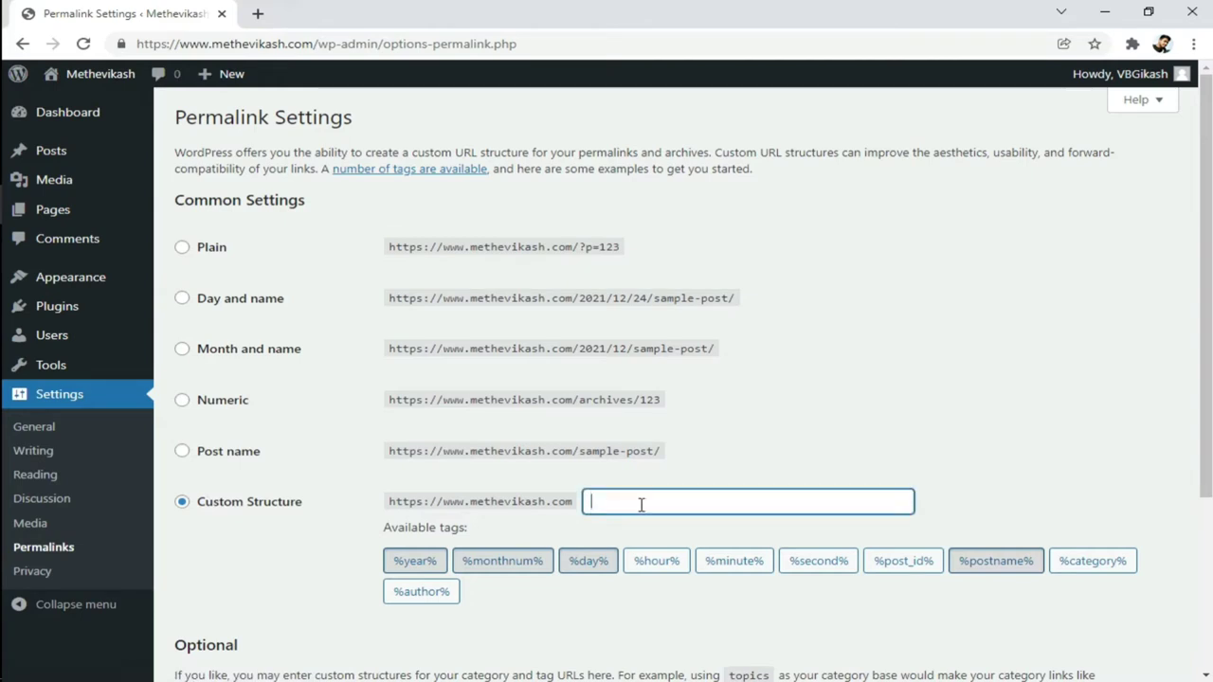
pyautogui.click(970, 567)
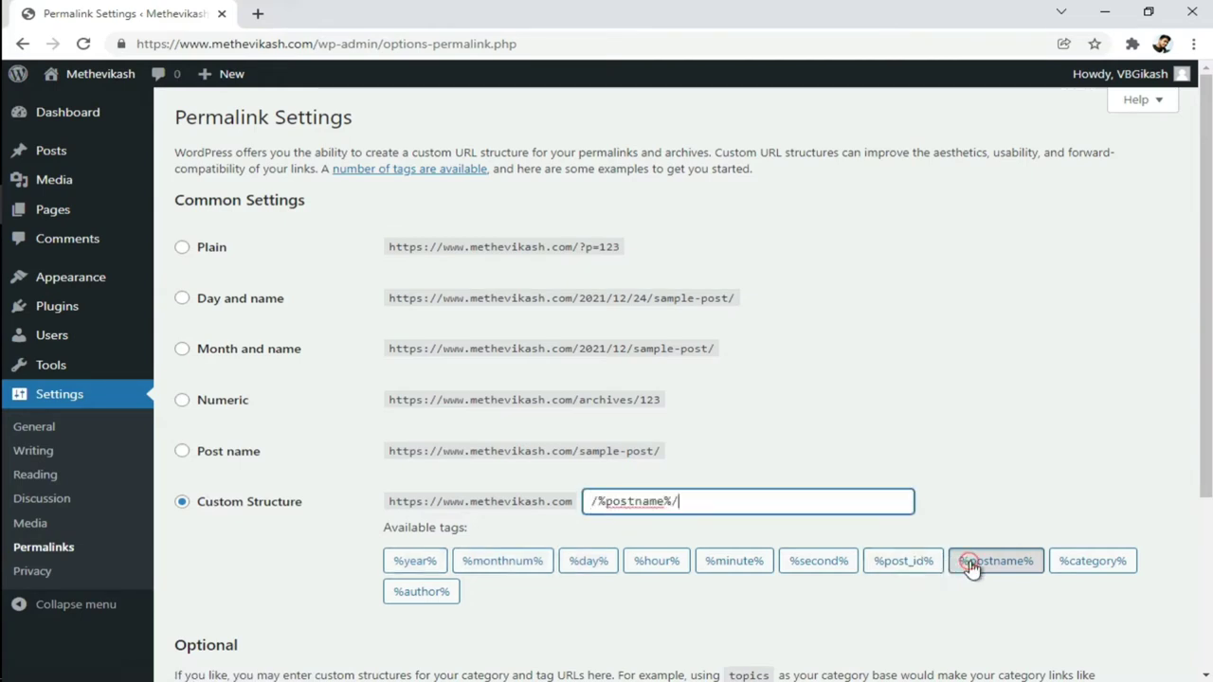
# Step: Choose the Post name permalink structure, save the changes and dismiss the notice
pyautogui.scroll(-1, 985, 440)
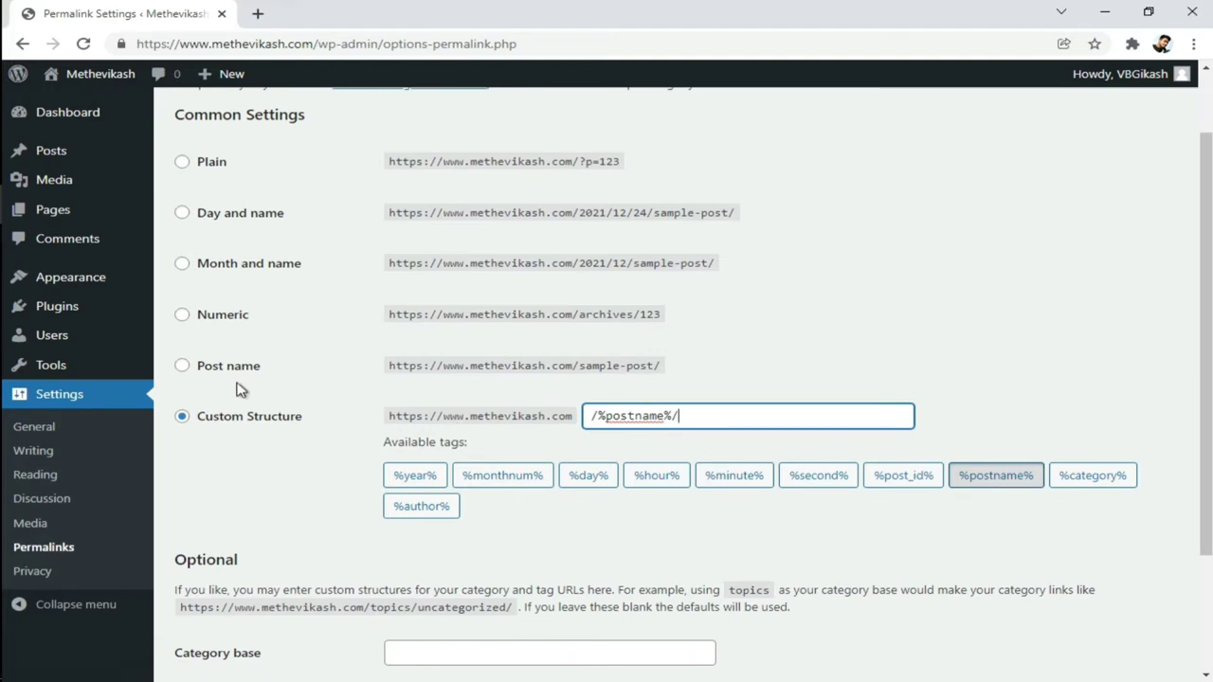
pyautogui.click(182, 367)
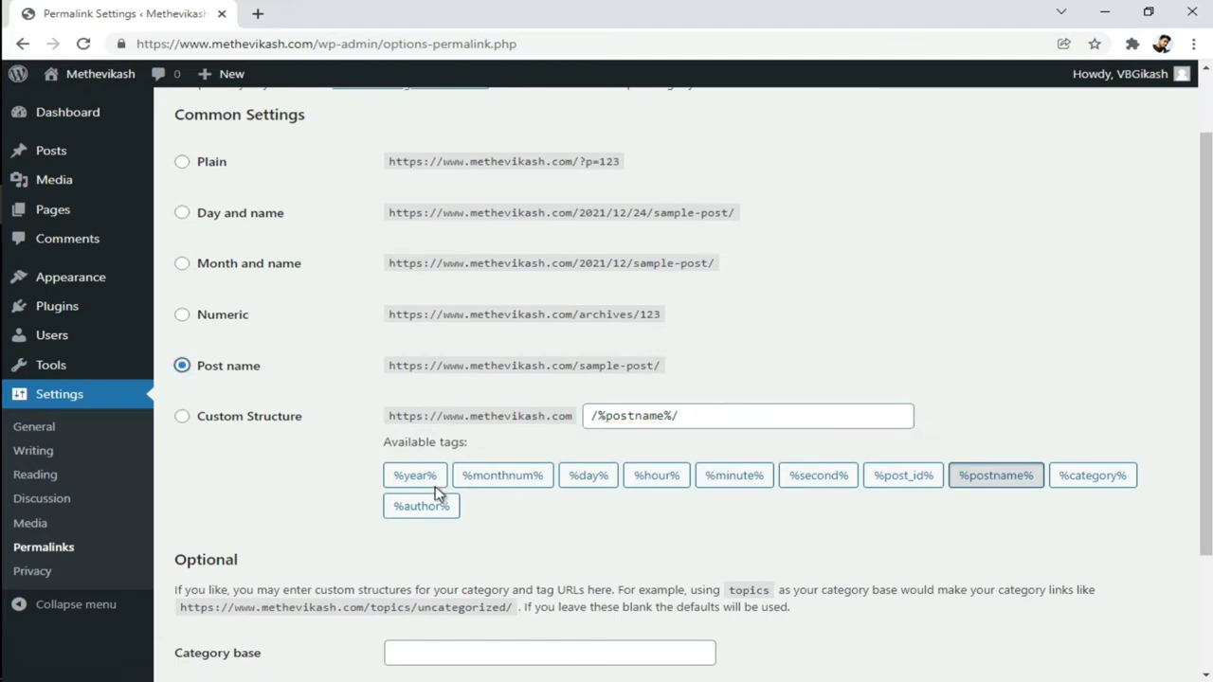
pyautogui.scroll(-2, 438, 498)
pyautogui.click(224, 597)
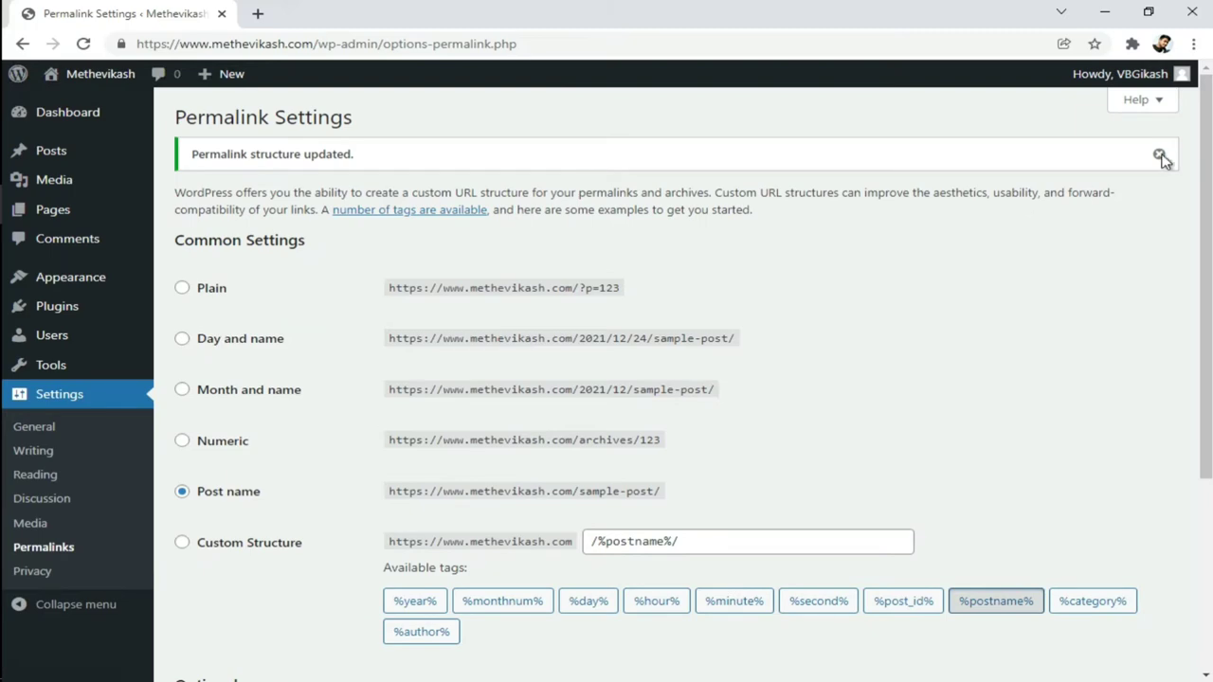
pyautogui.click(1160, 156)
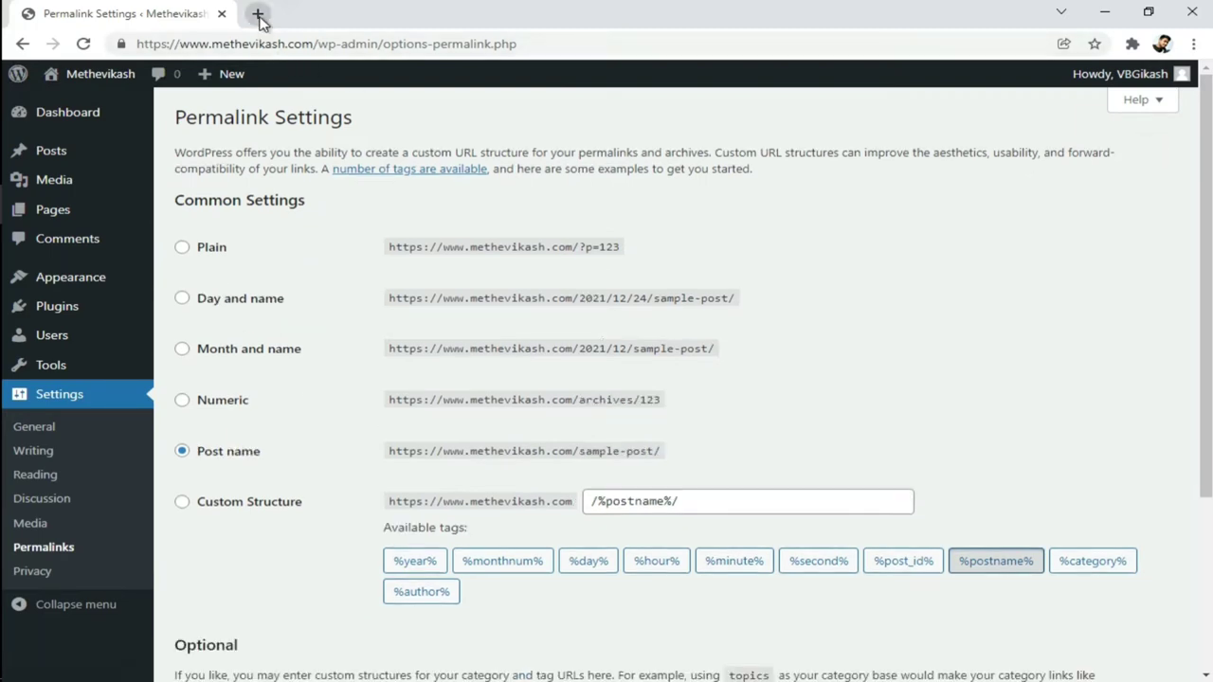
# Step: Load methevikash.com in a new tab, view the Hello world! post and check its permalink
pyautogui.click(257, 16)
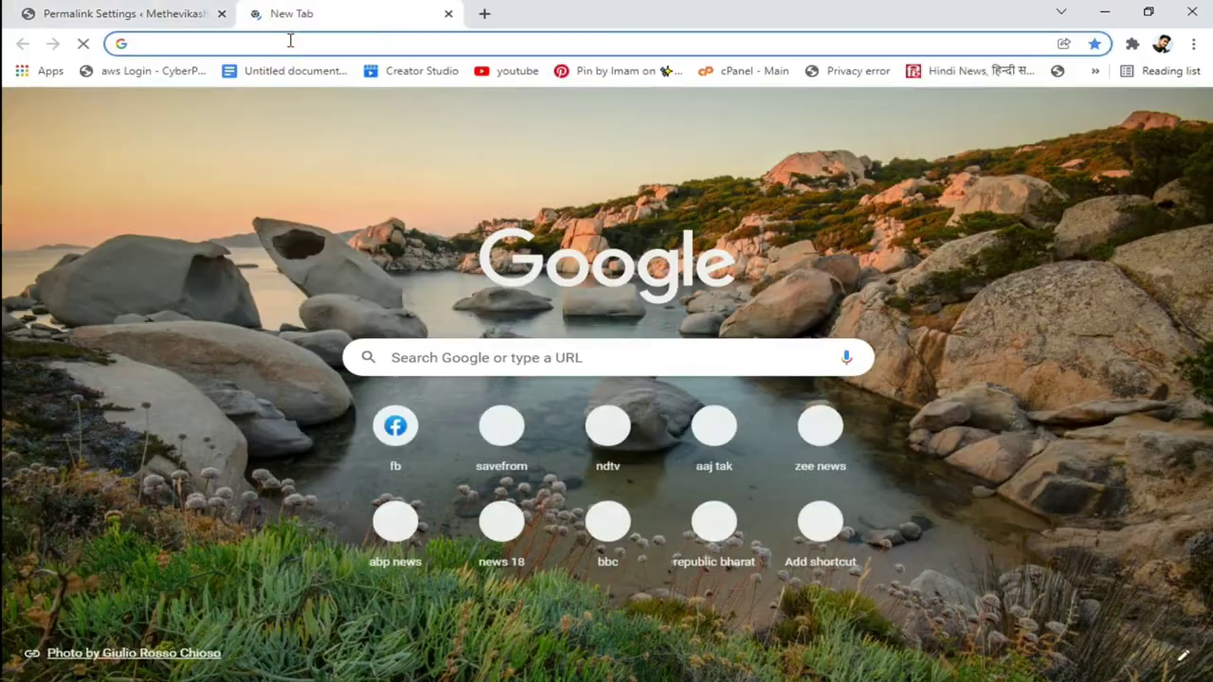
pyautogui.click(290, 42)
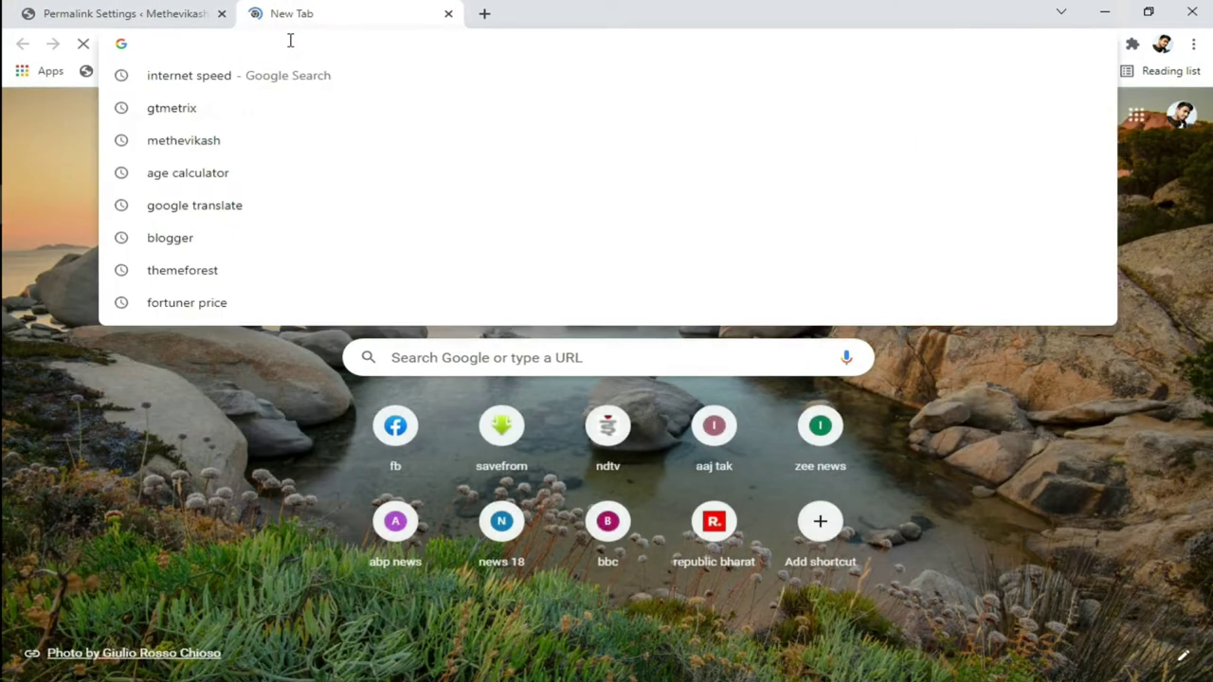
pyautogui.write('me')
pyautogui.press('Return')
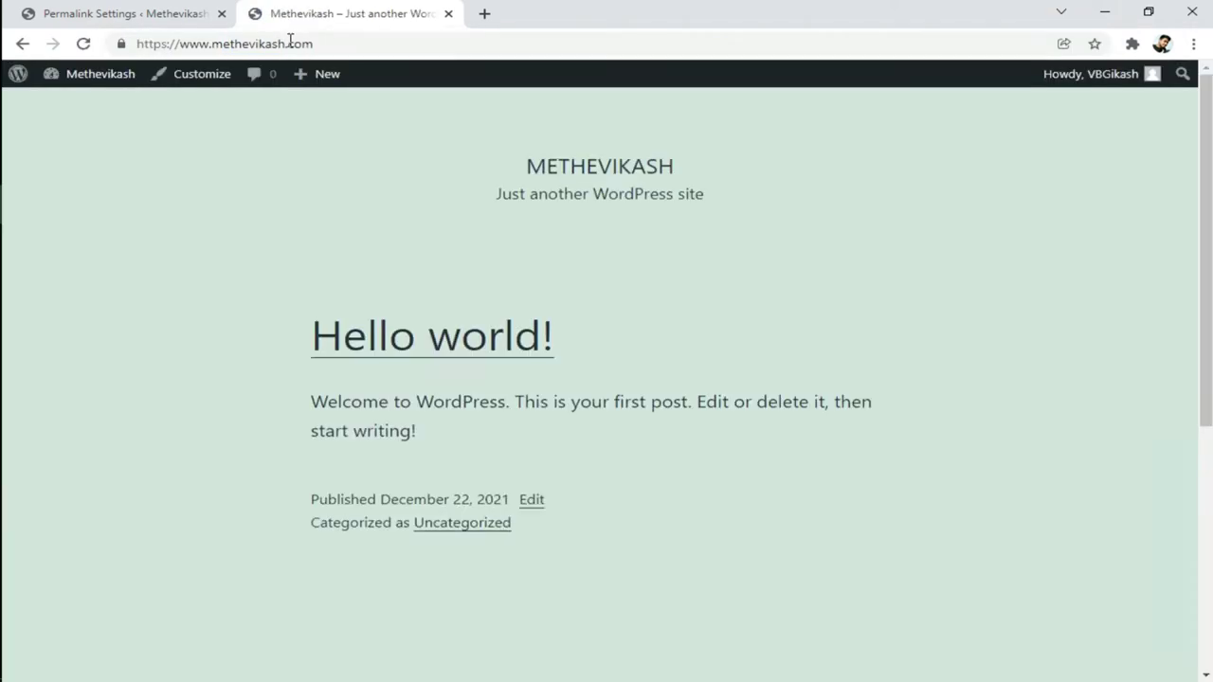
pyautogui.click(462, 357)
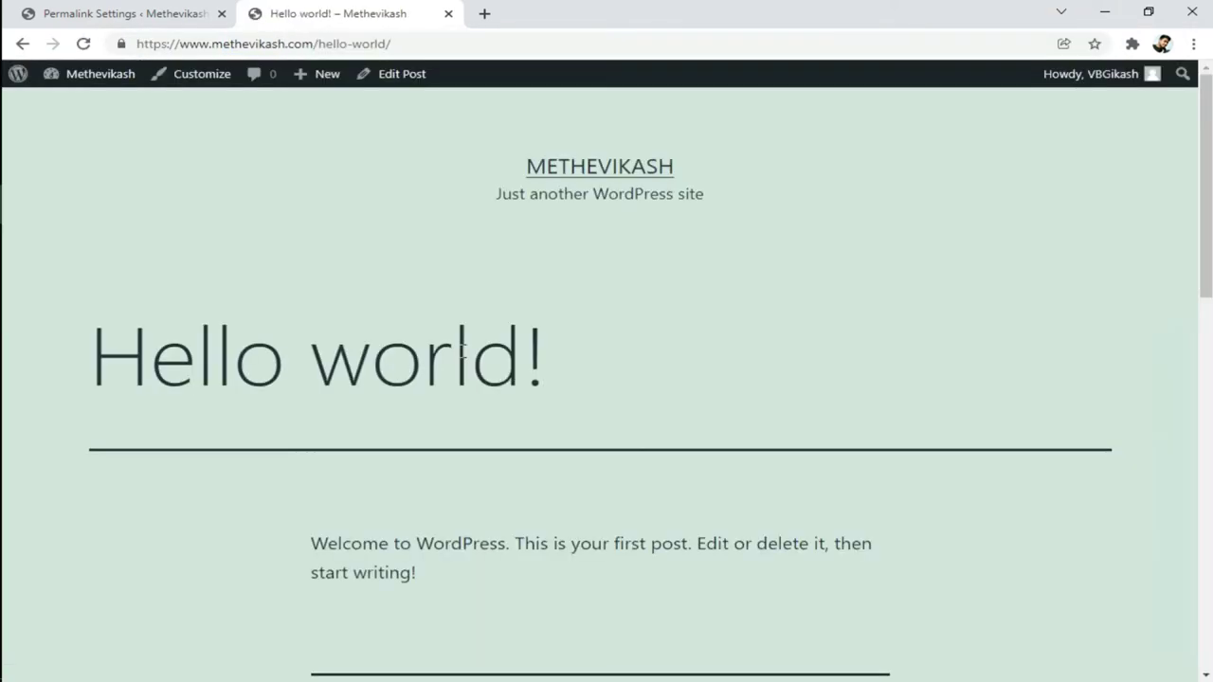
pyautogui.moveTo(314, 45); pyautogui.dragTo(406, 41)
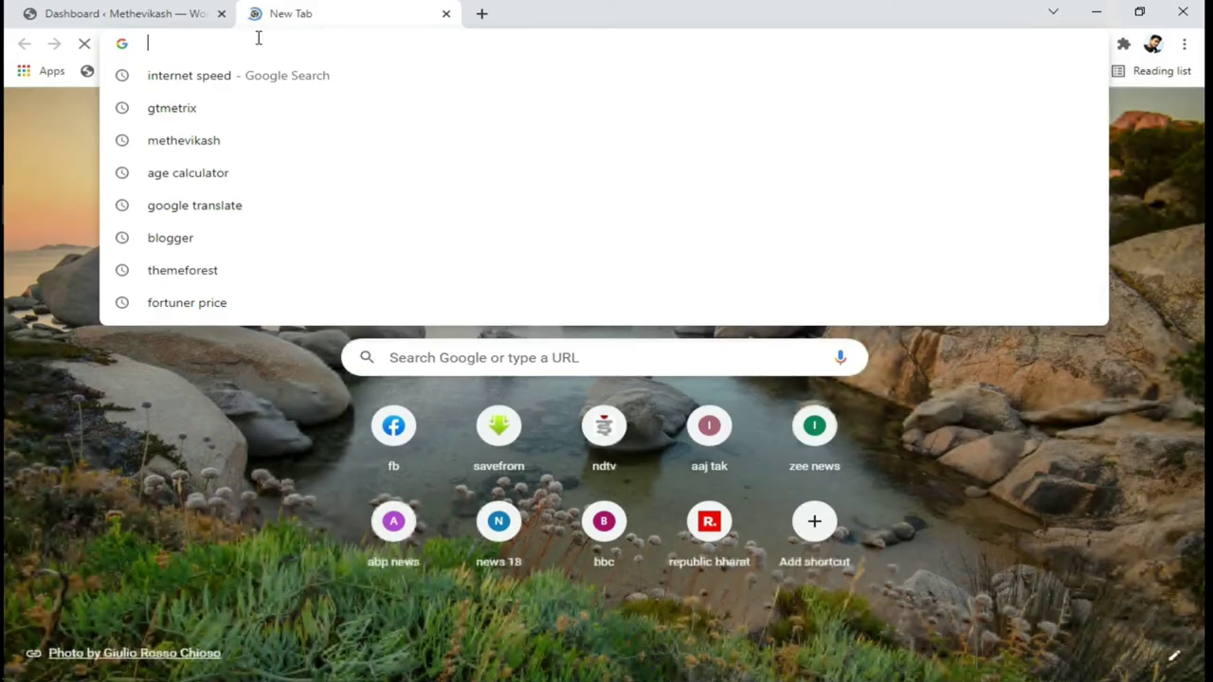
# Step: Search Google for gtmetrix and open the GTmetrix site
pyautogui.write('gtmetrix')
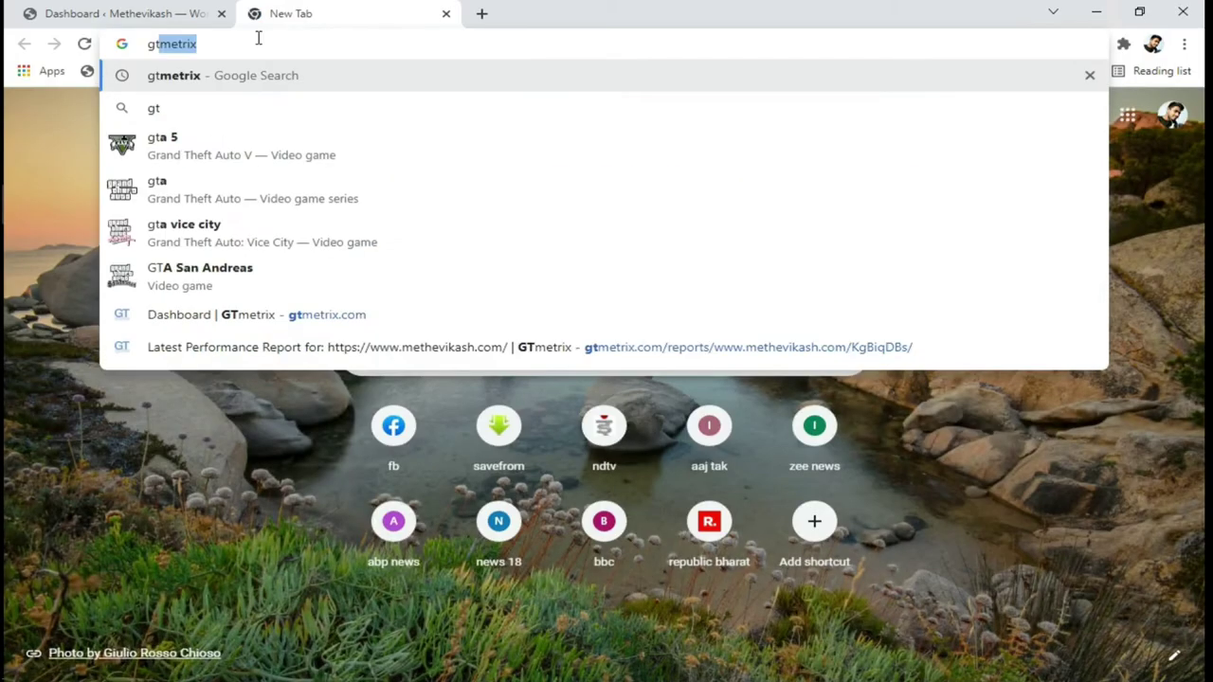
pyautogui.press('Return')
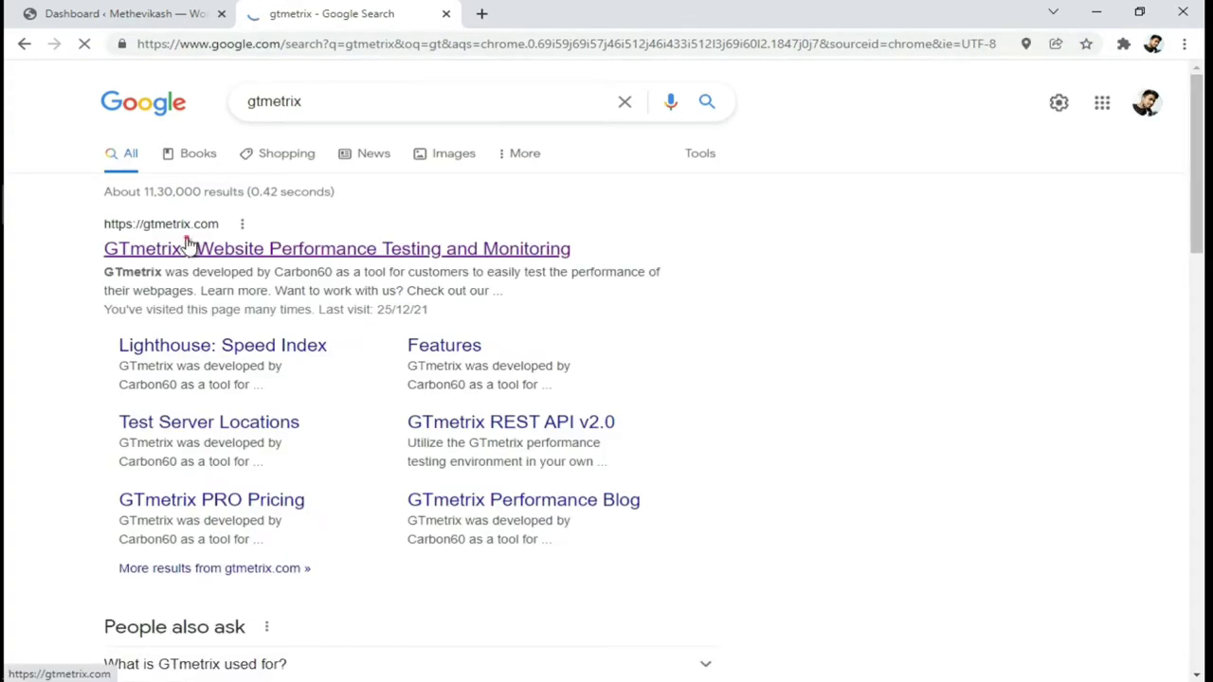
pyautogui.click(188, 245)
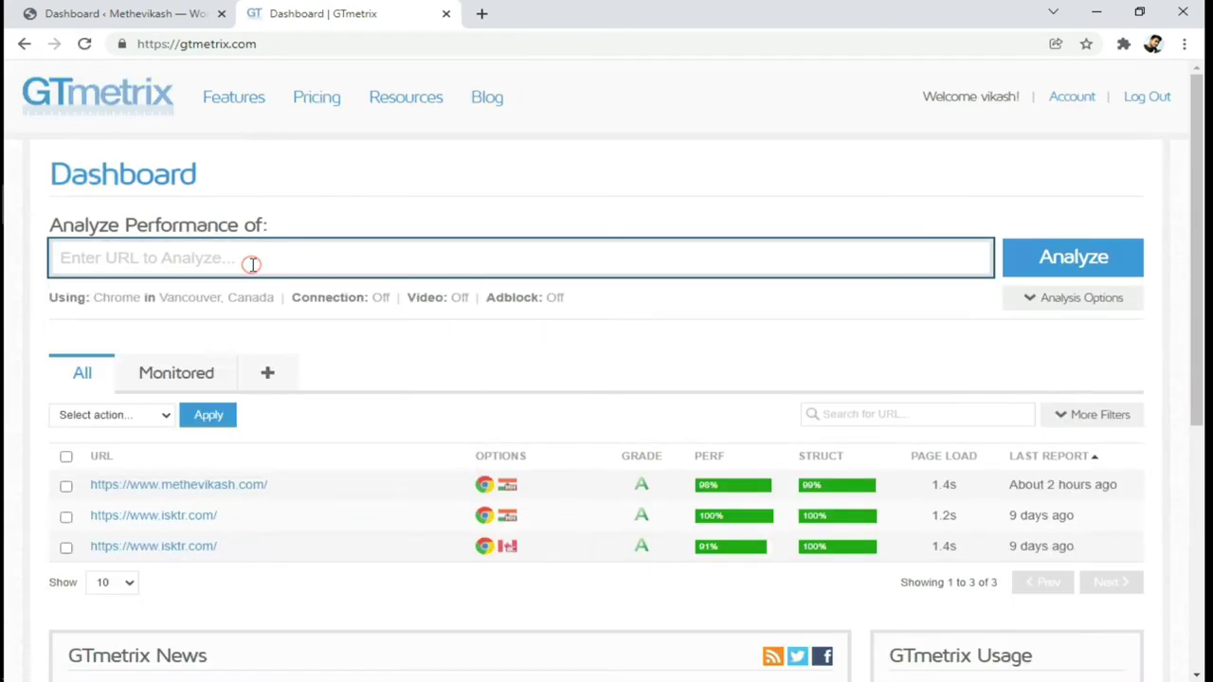
pyautogui.write('https://www.methevikash.com/')
pyautogui.click(219, 302)
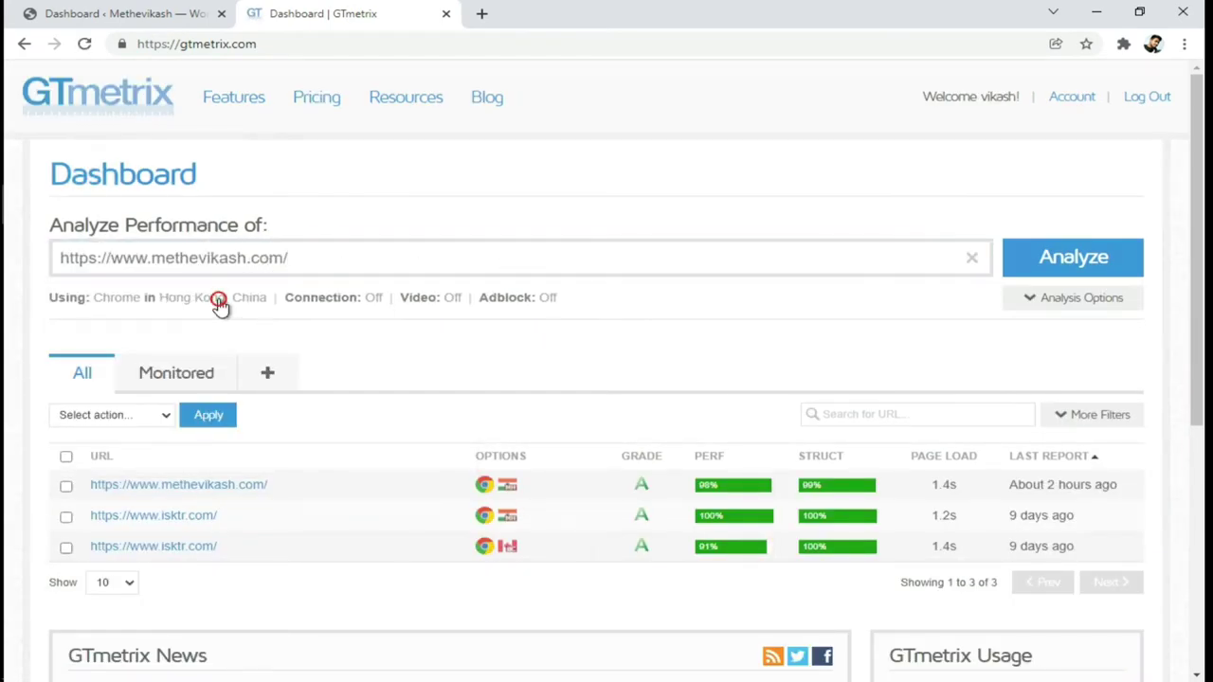
pyautogui.click(219, 301)
pyautogui.click(219, 302)
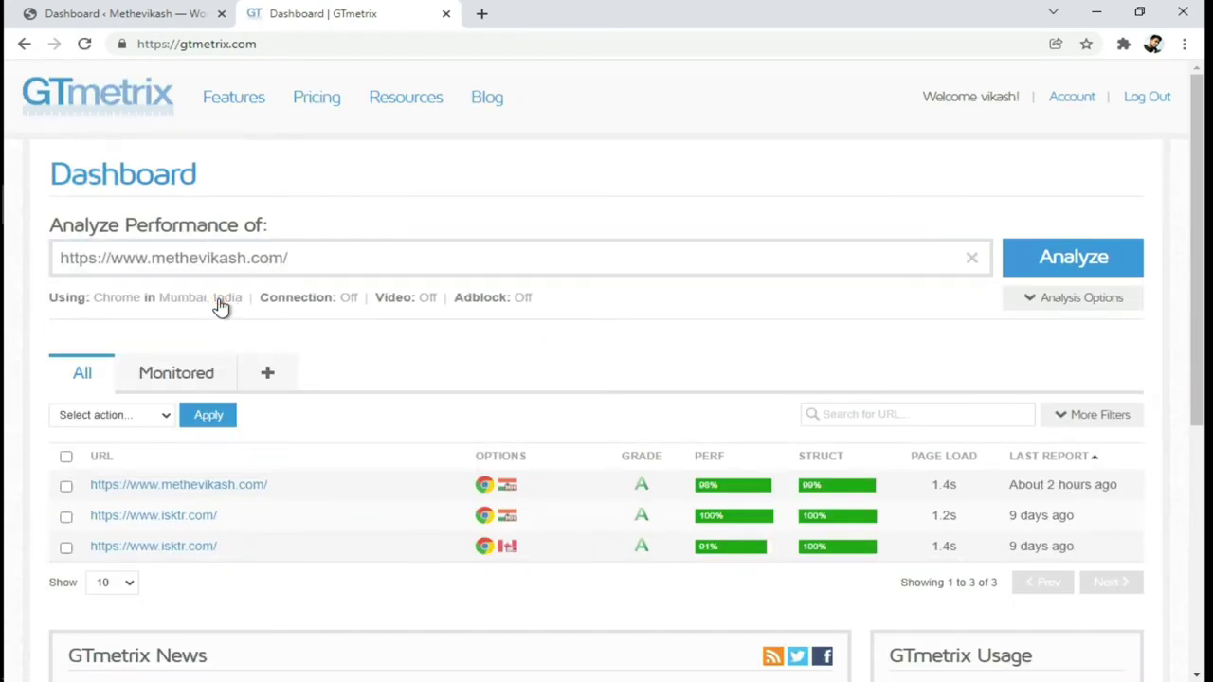
pyautogui.click(1075, 264)
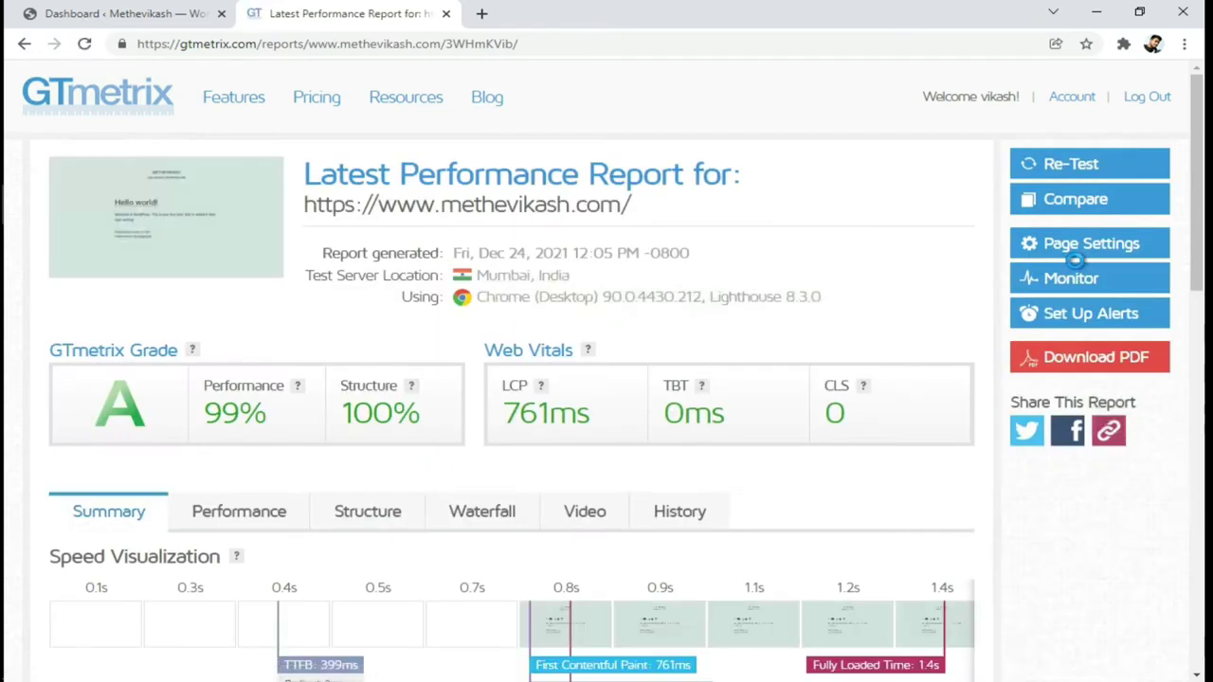
# Step: Review the performance report's speed visualization, top issues and page details
pyautogui.scroll(-2, 1052, 374)
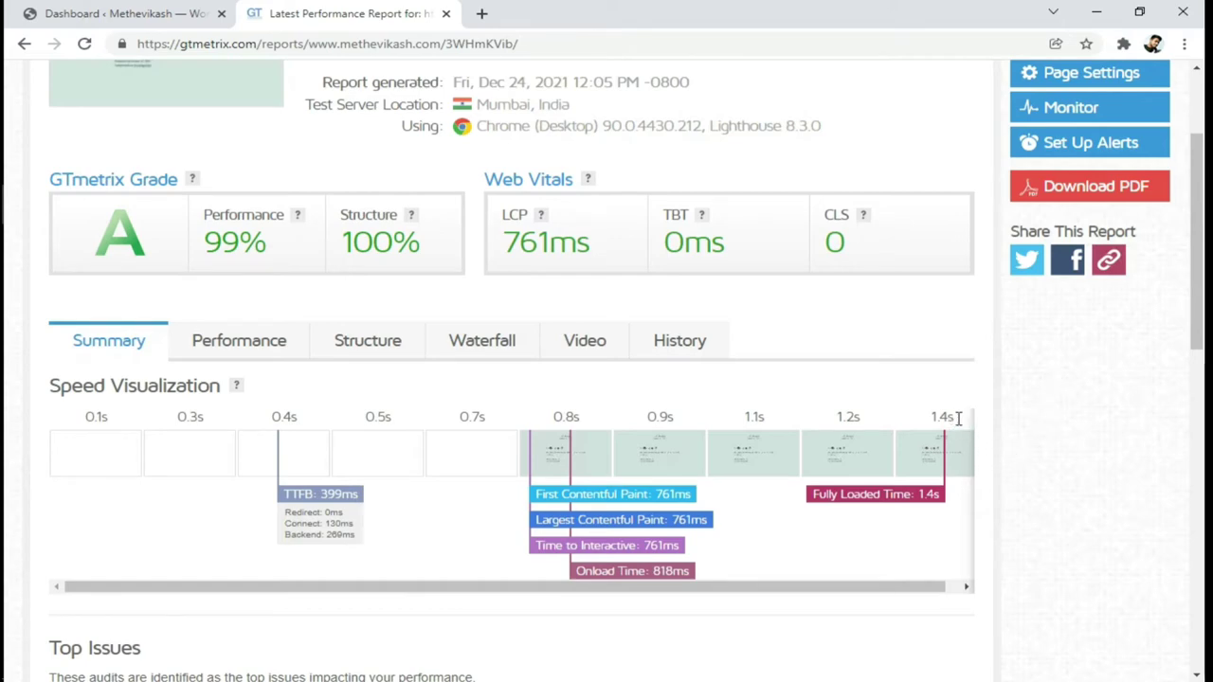
pyautogui.scroll(-1, 1030, 420)
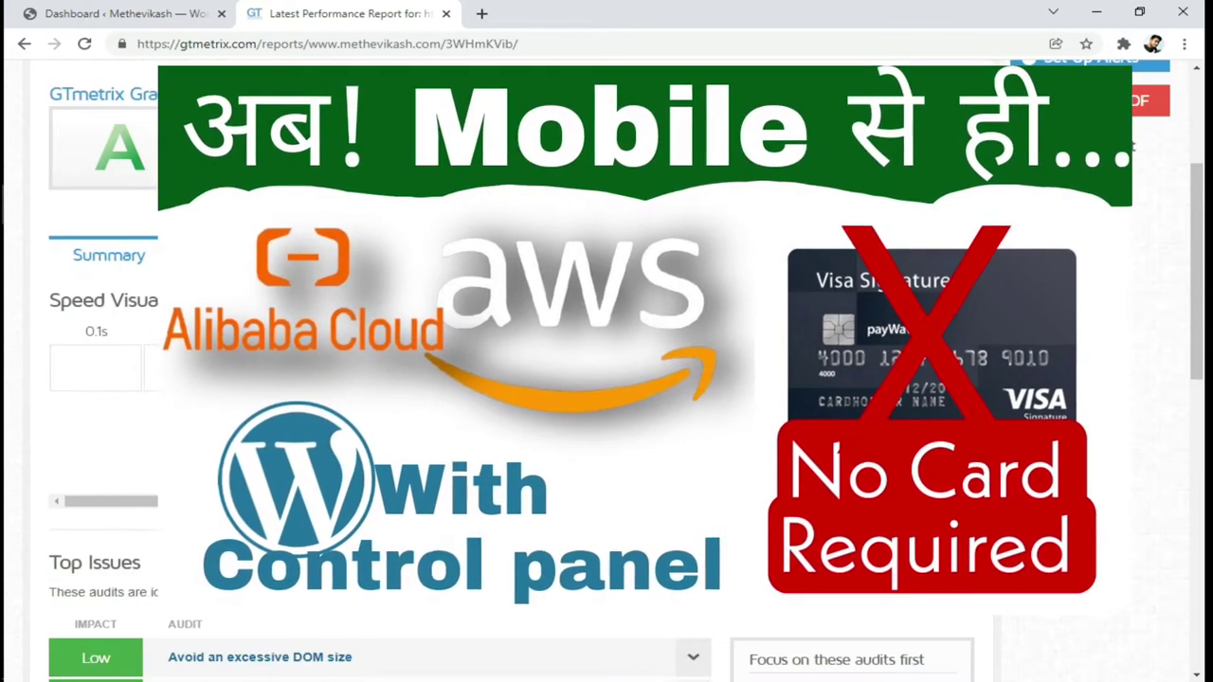
pyautogui.scroll(-4, 607, 379)
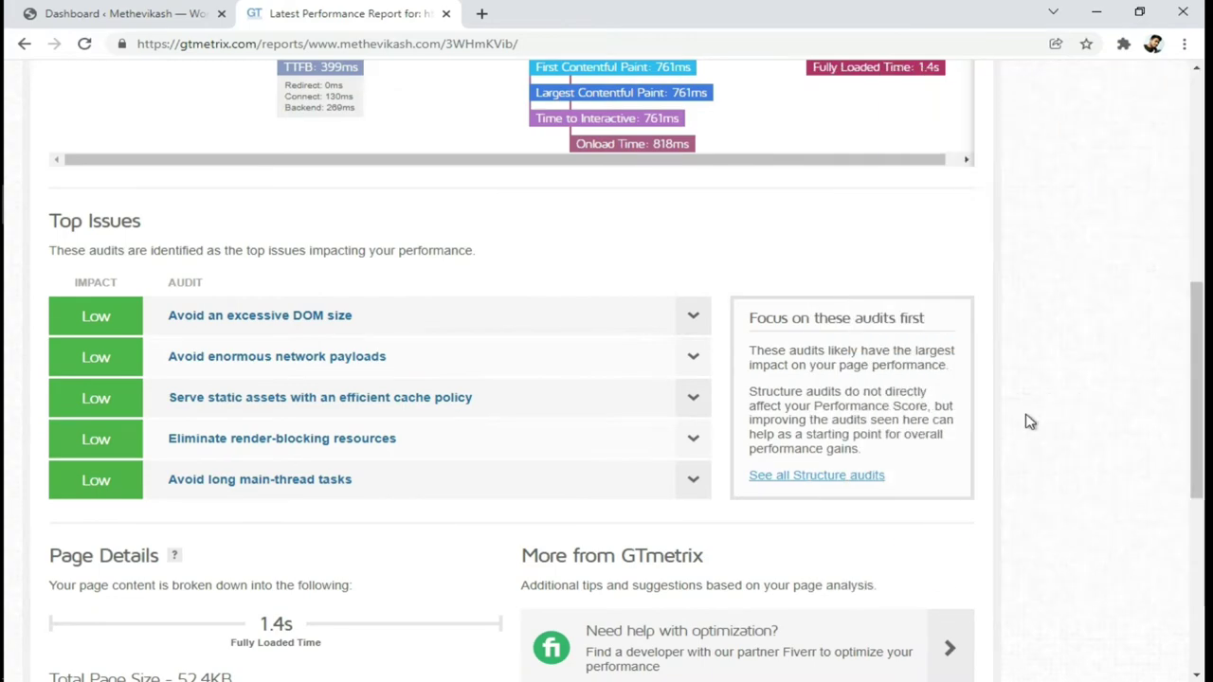
pyautogui.scroll(-3, 1028, 420)
pyautogui.scroll(8, 1030, 420)
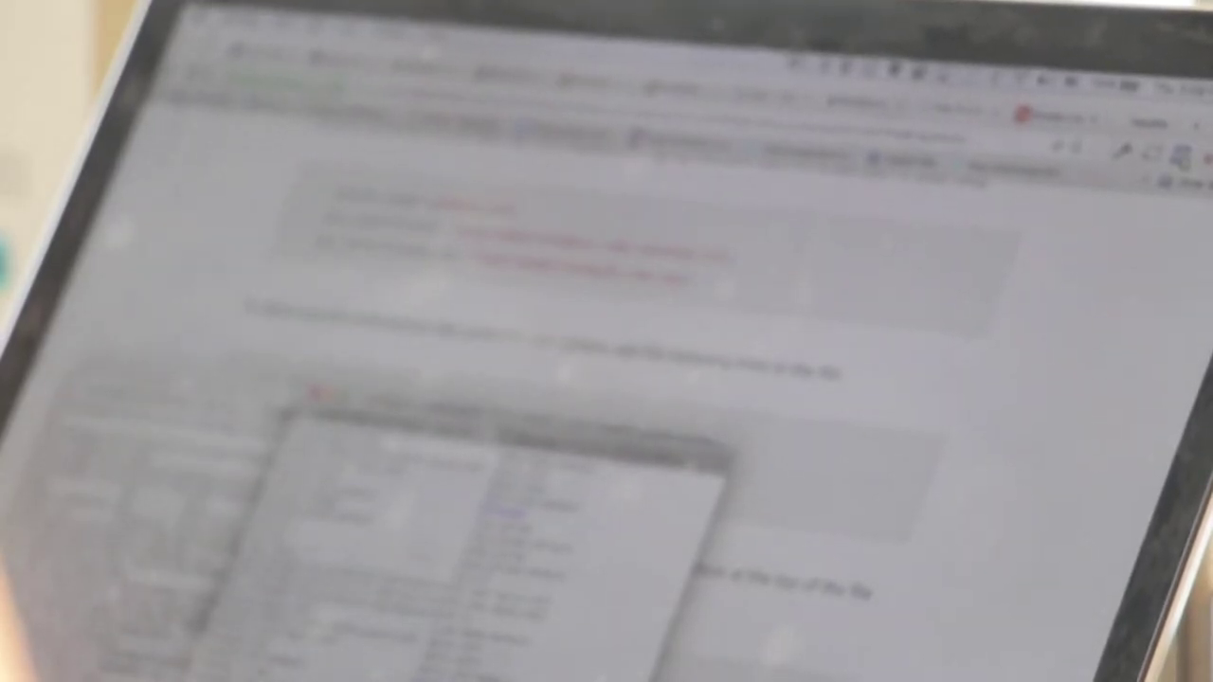
pyautogui.press('super+Tab')
pyautogui.press('super+Tab')
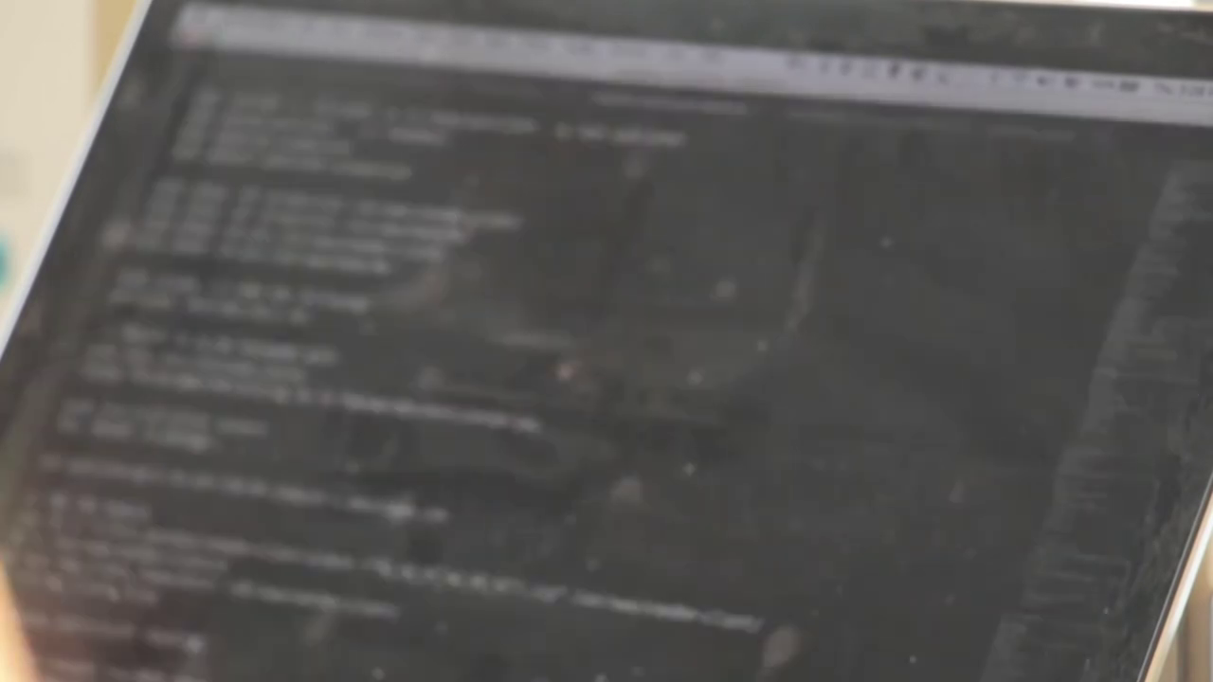
pyautogui.press('super+Tab')
pyautogui.press('super+Tab')
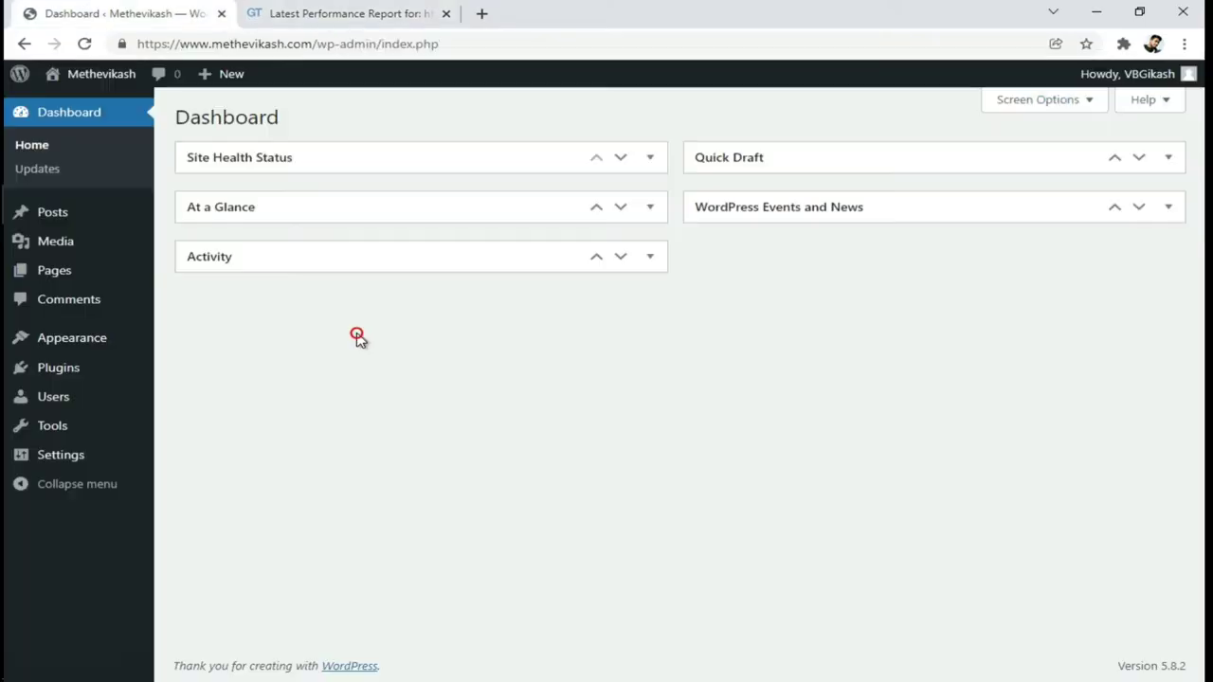
# Step: Open the page for adding new plugins and install Classic Editor
pyautogui.moveTo(92, 366)
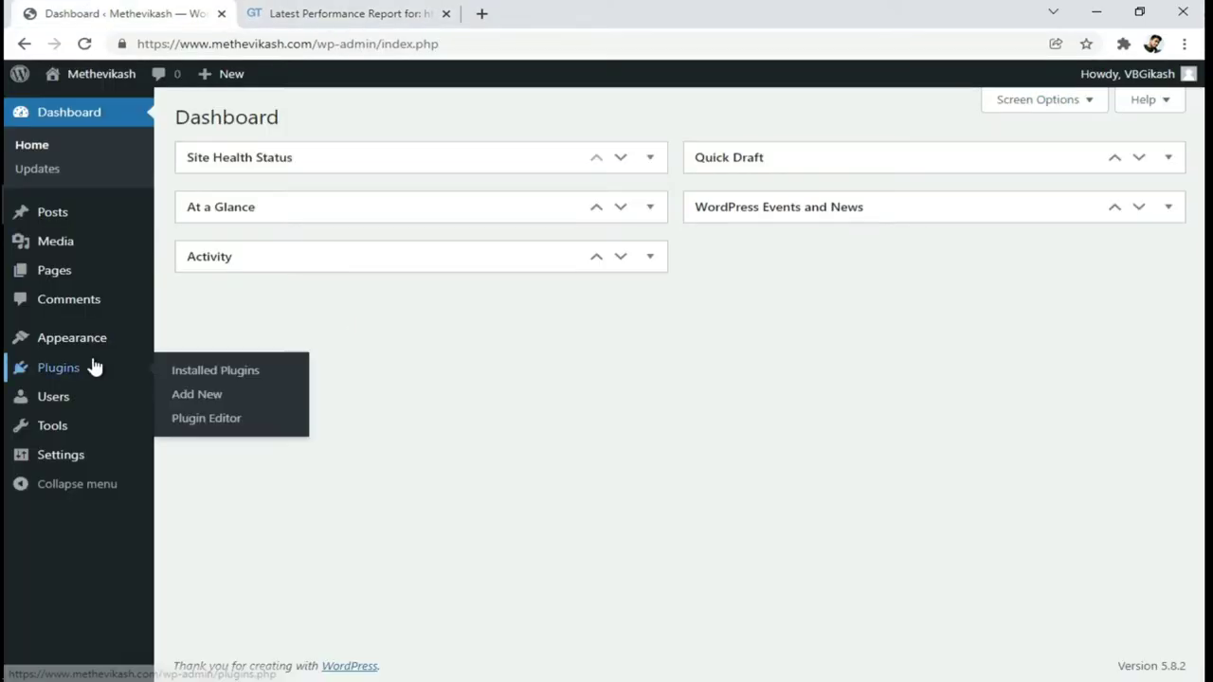
pyautogui.click(217, 403)
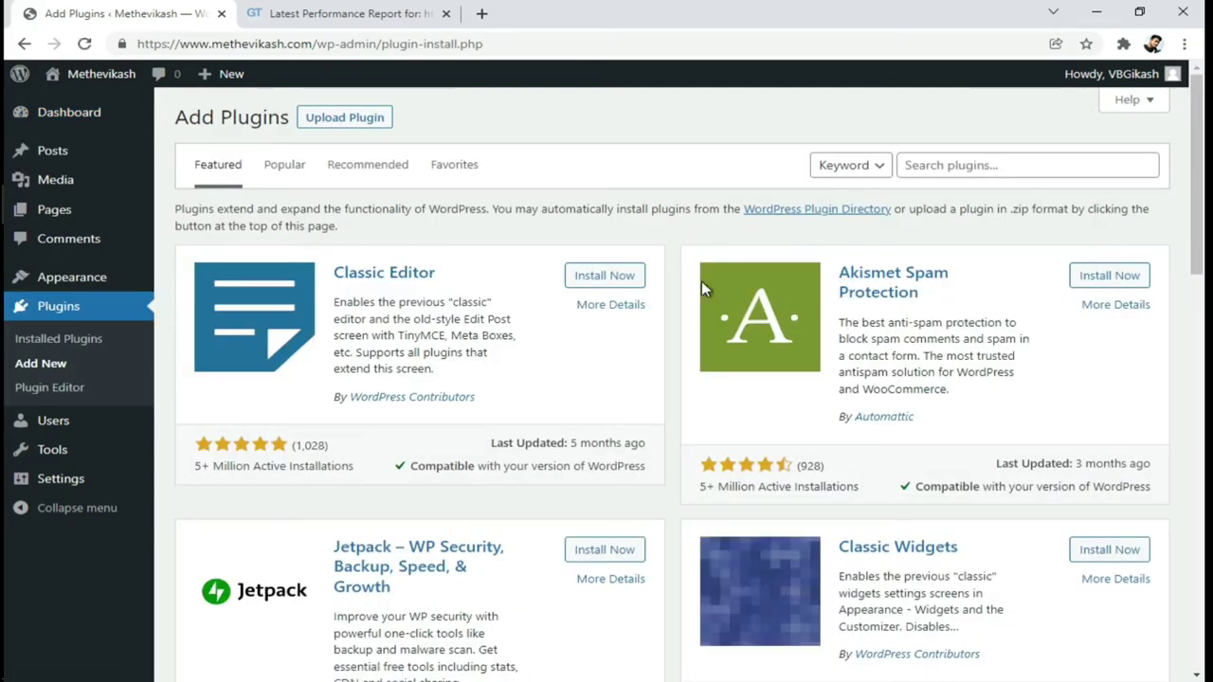
pyautogui.click(617, 279)
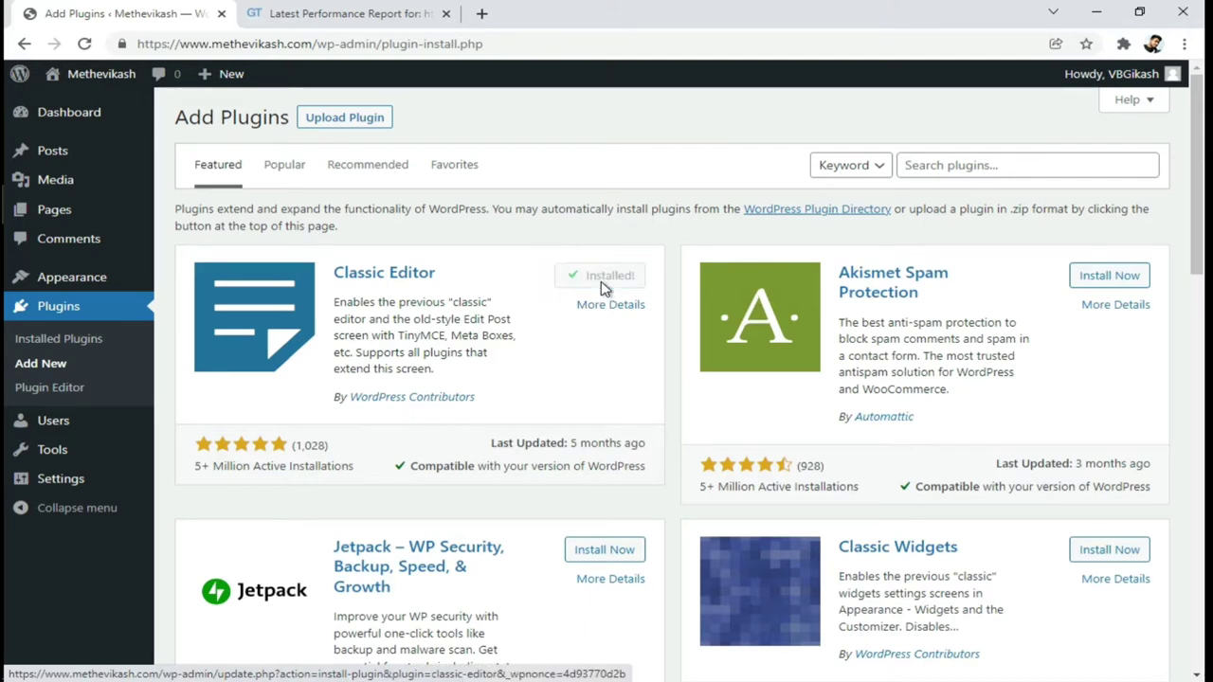
# Step: Browse the popular plugins and install Wordfence Security – Firewall & Malware Scan
pyautogui.click(294, 176)
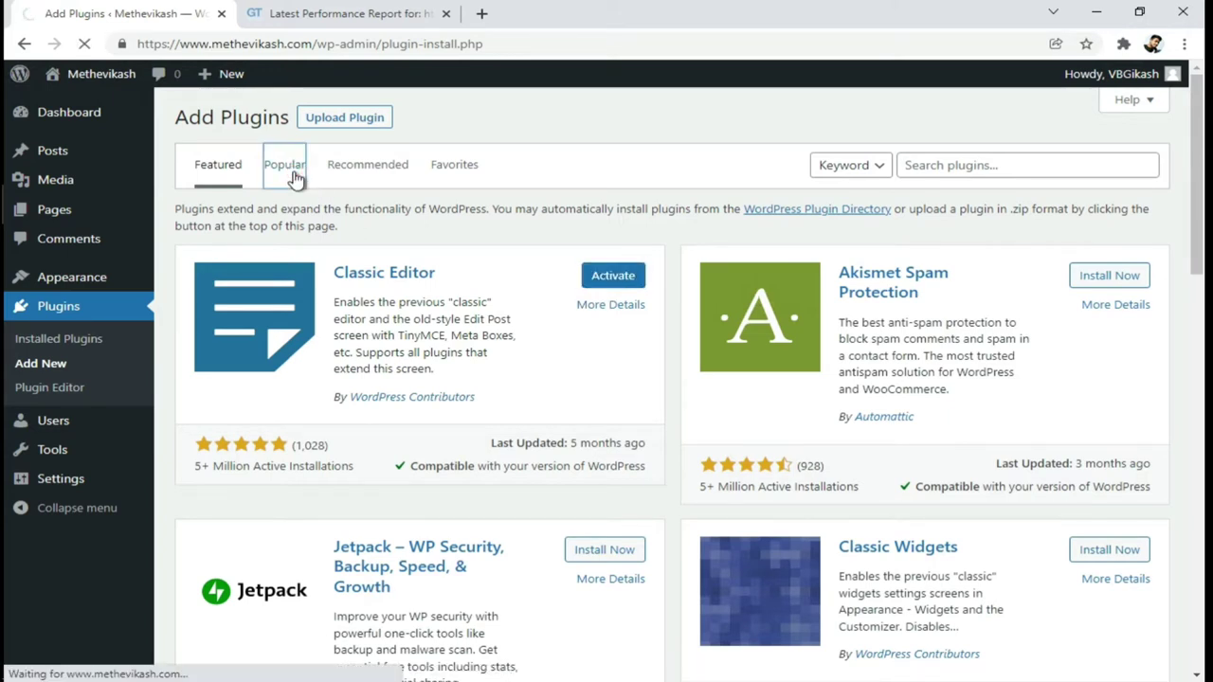
pyautogui.scroll(-2, 706, 461)
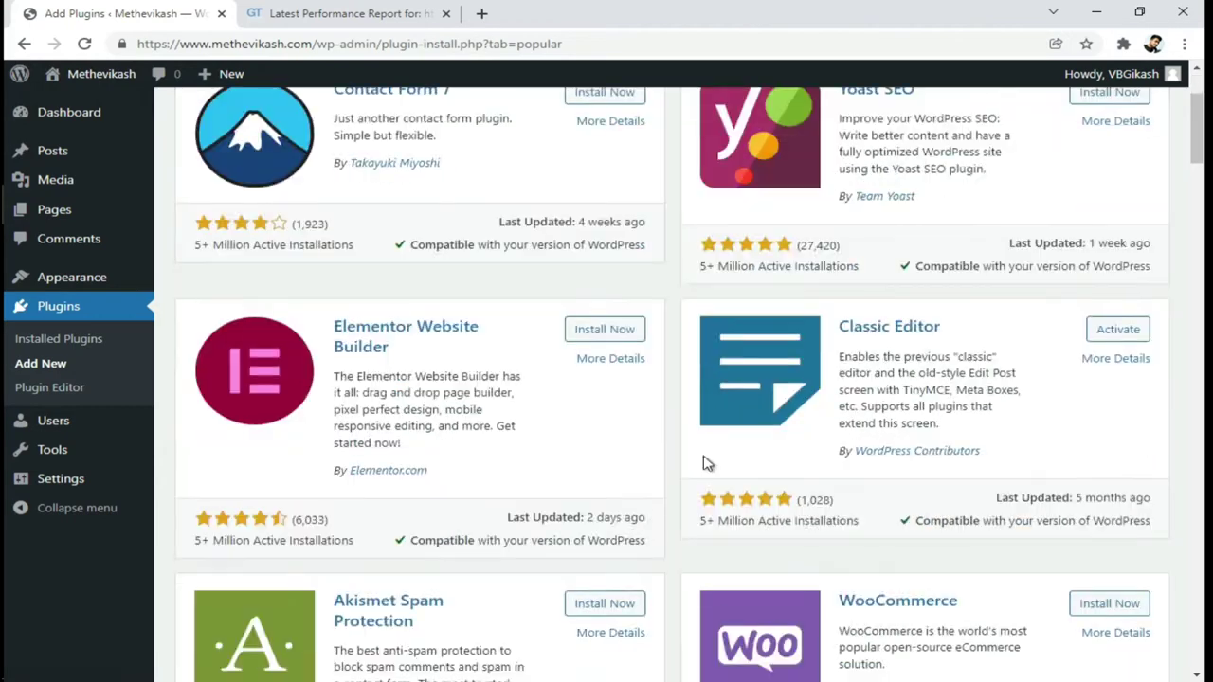
pyautogui.scroll(-8, 706, 462)
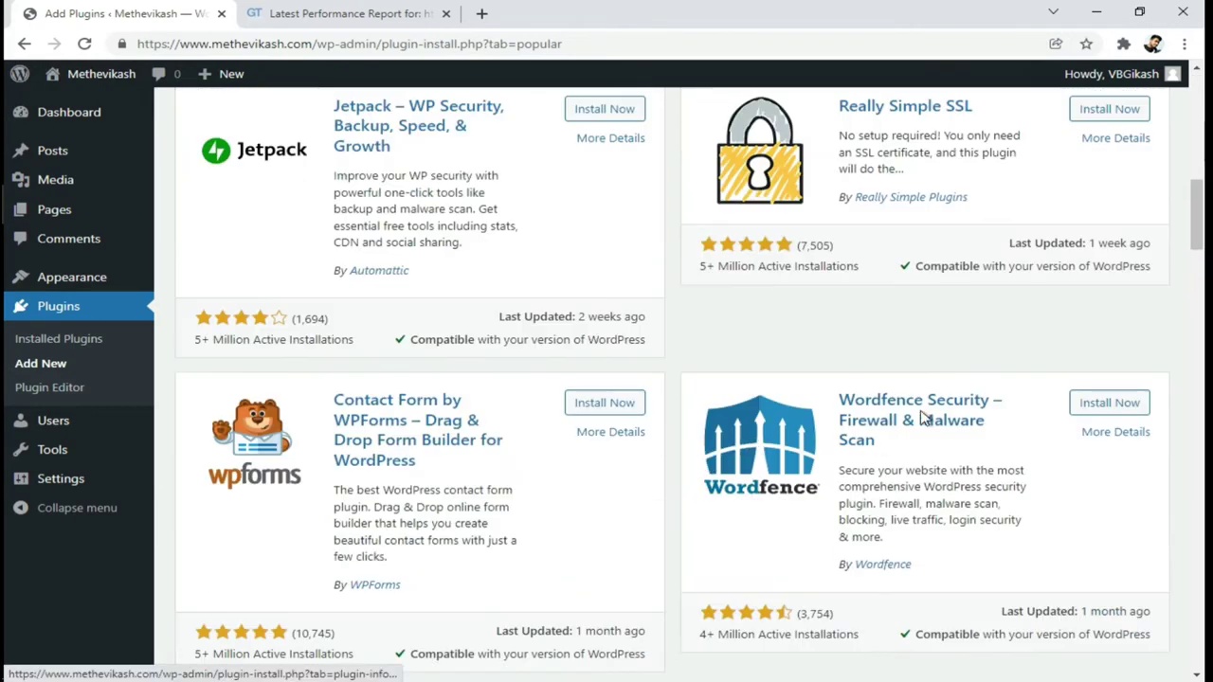
pyautogui.click(1114, 413)
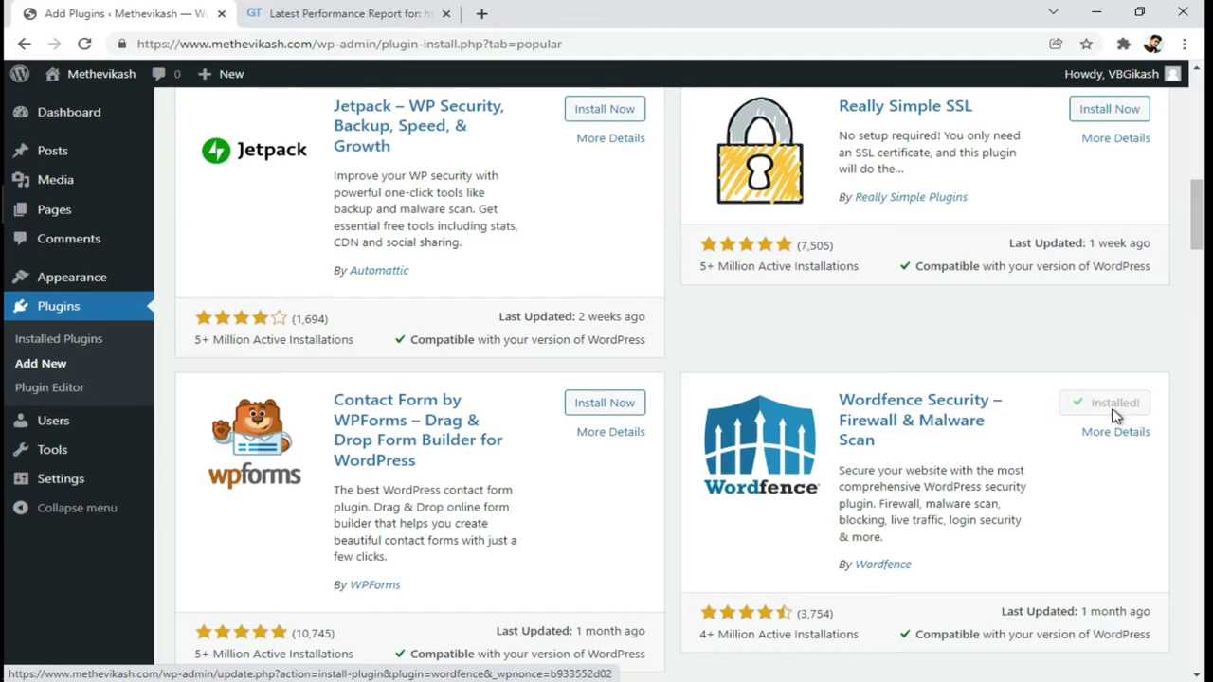
# Step: Search the plugin directory for "rank math" and install the Rank Math SEO plugin
pyautogui.scroll(10, 1116, 418)
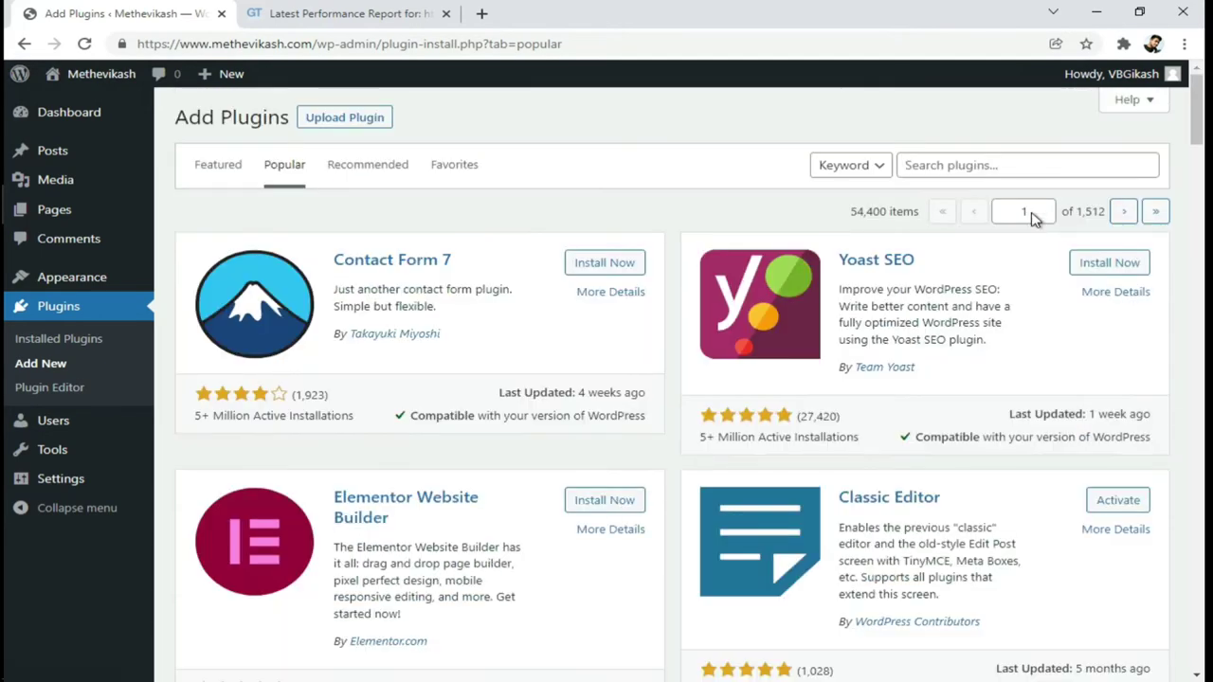
pyautogui.click(986, 167)
pyautogui.write('rank math')
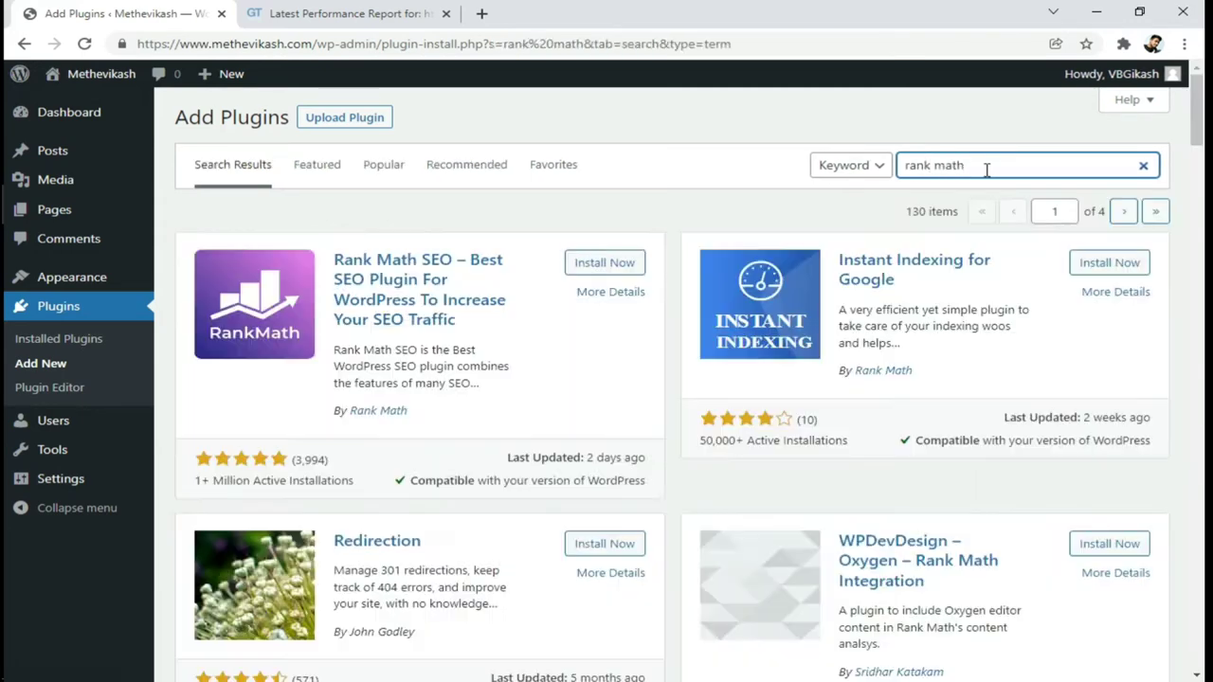
pyautogui.click(627, 267)
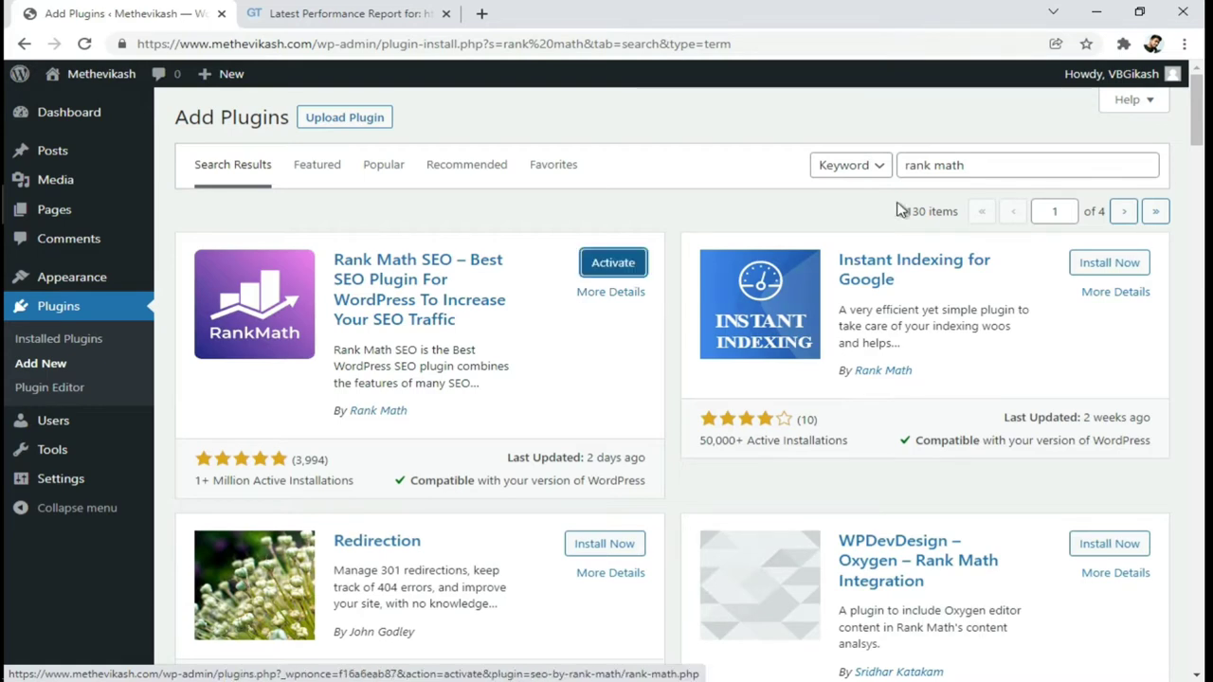
# Step: Search the plugin directory for "Amp" and install the AMP plugin by AMP Project Contributors
pyautogui.tripleClick(980, 165)
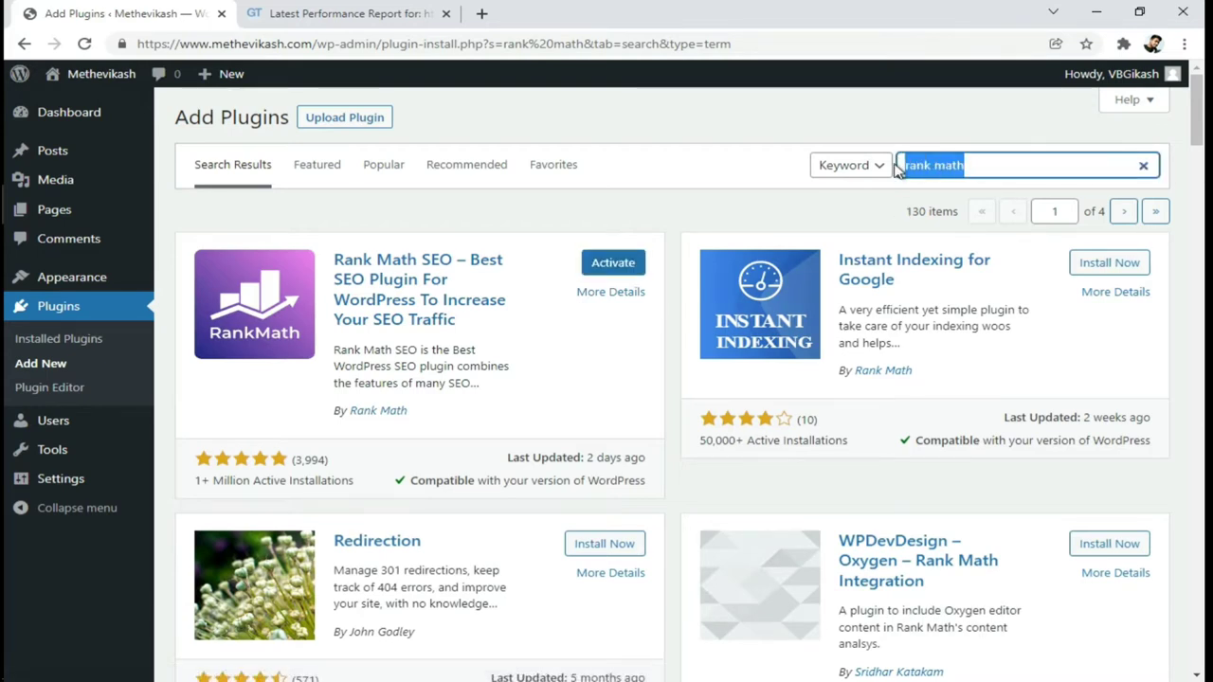
pyautogui.write('Amp')
pyautogui.press('Return')
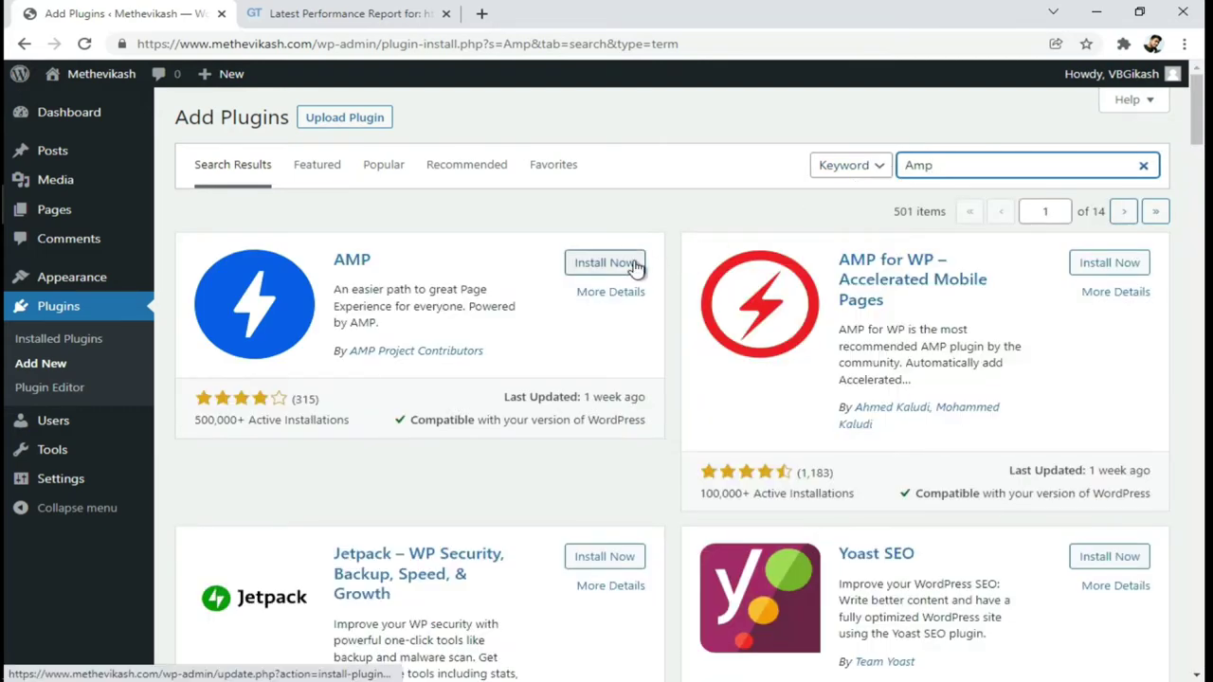
pyautogui.click(604, 264)
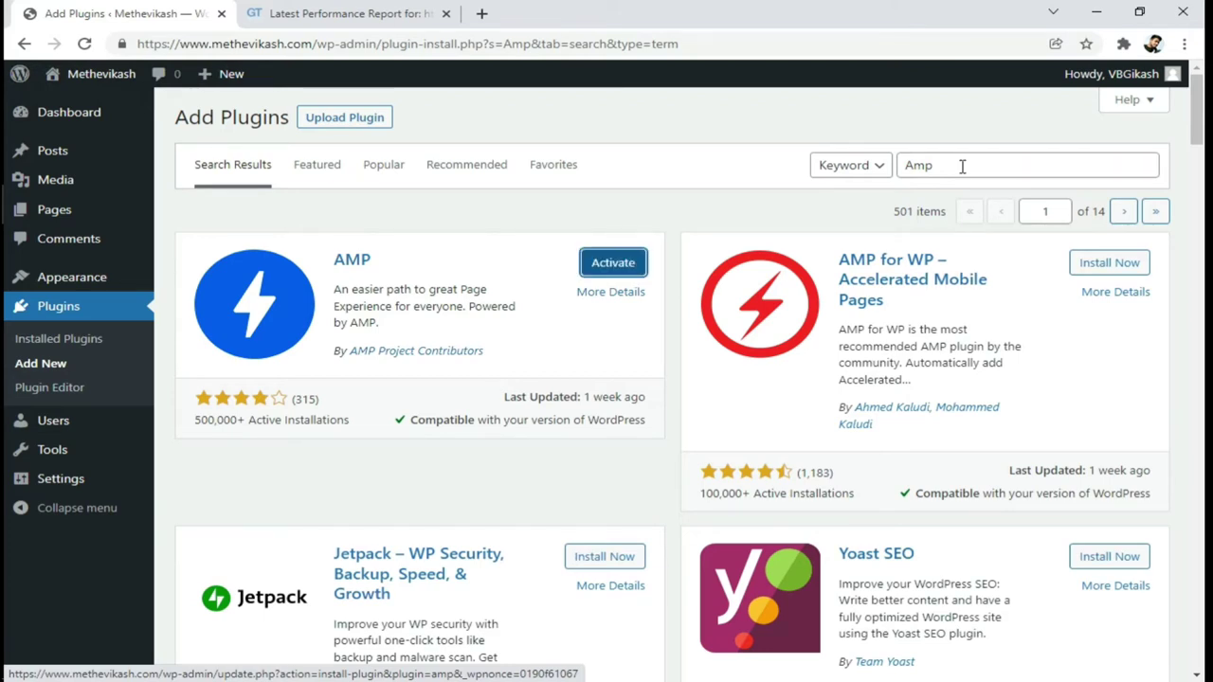
# Step: Search the plugin directory for "Google news" and install the XML Sitemap & Google News plugin
pyautogui.moveTo(960, 165); pyautogui.dragTo(901, 166)
pyautogui.write('Google news')
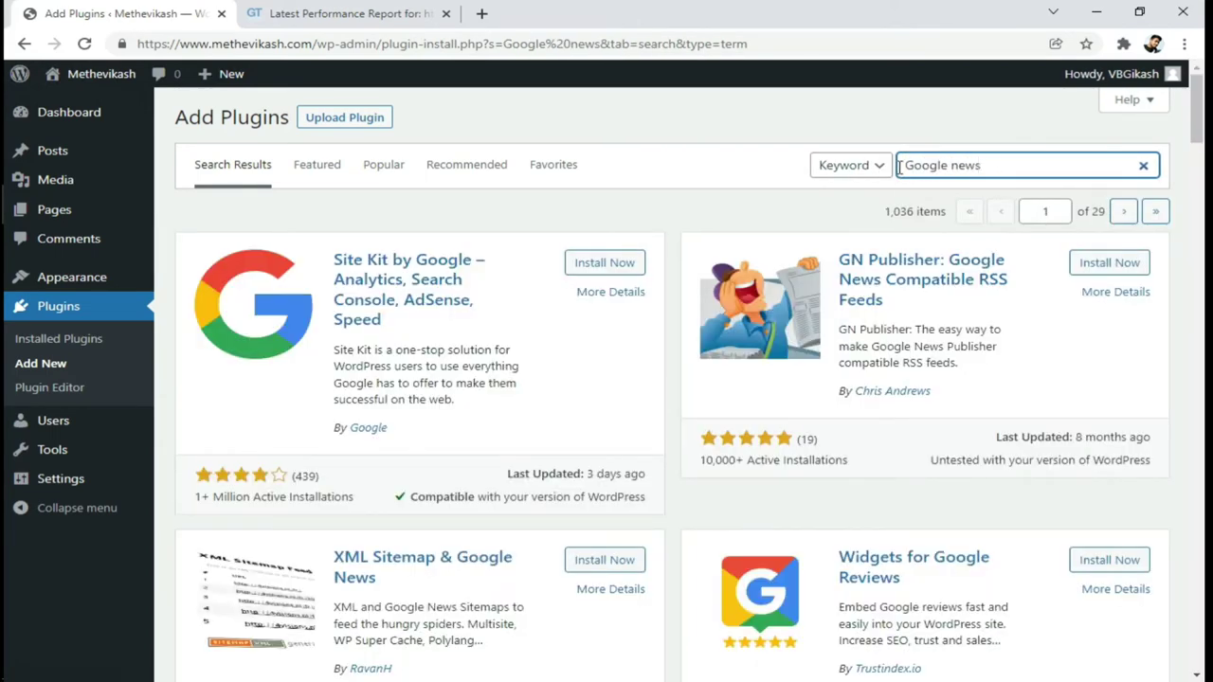
pyautogui.scroll(-2, 900, 166)
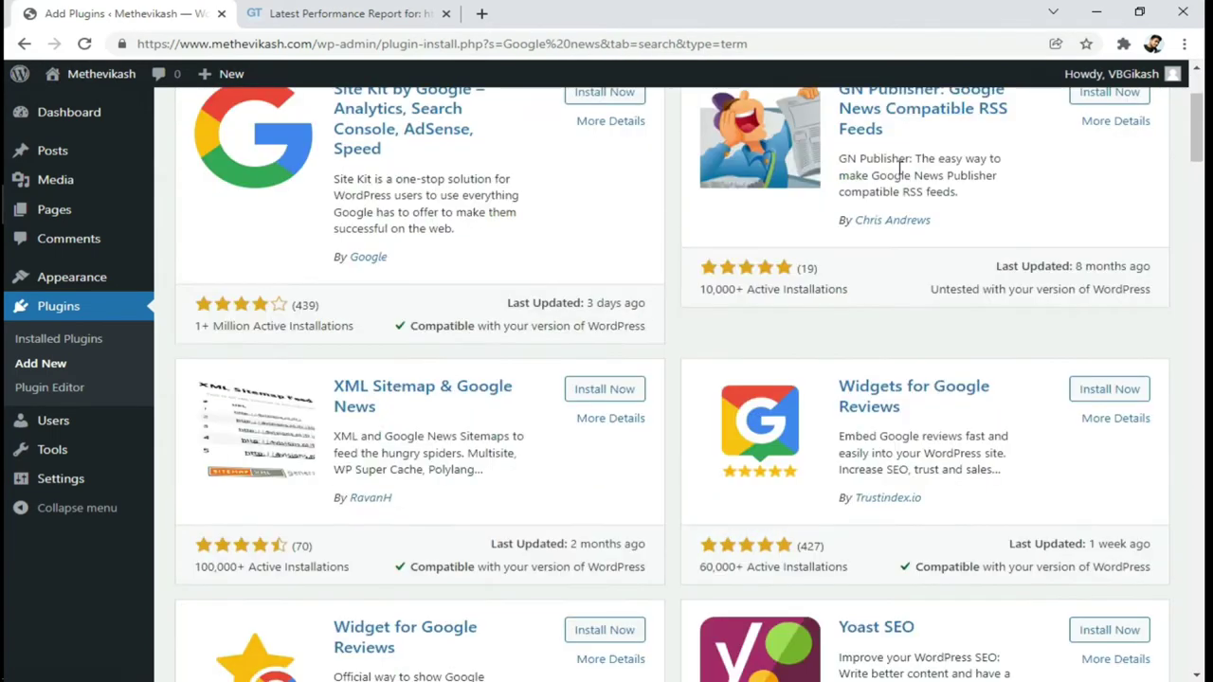
pyautogui.click(614, 397)
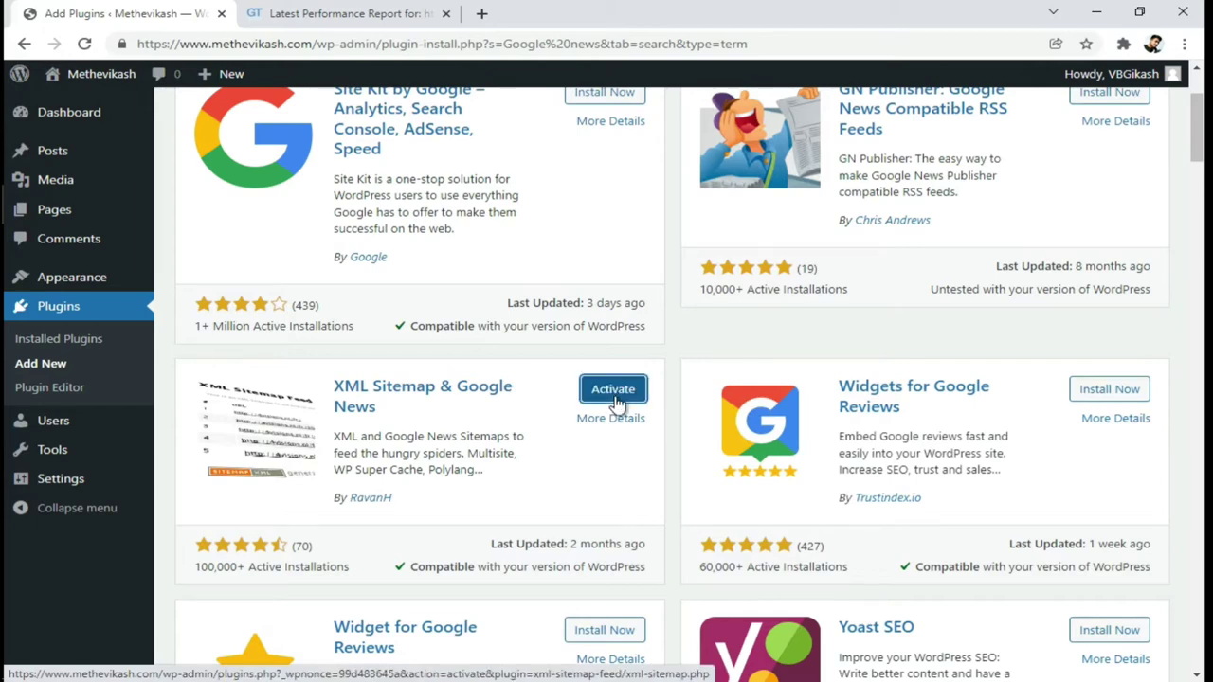
# Step: Search the plugin directory for "Google ads"
pyautogui.scroll(3, 616, 402)
pyautogui.doubleClick(965, 165)
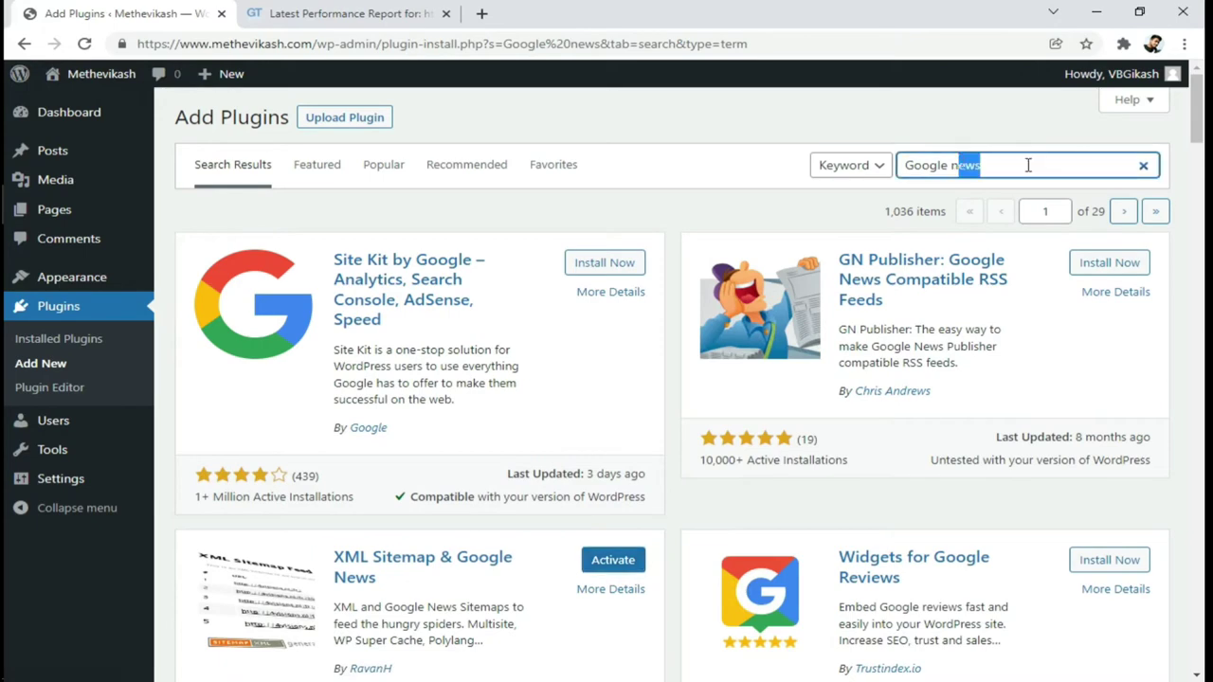
pyautogui.write('n')
pyautogui.write('ds')
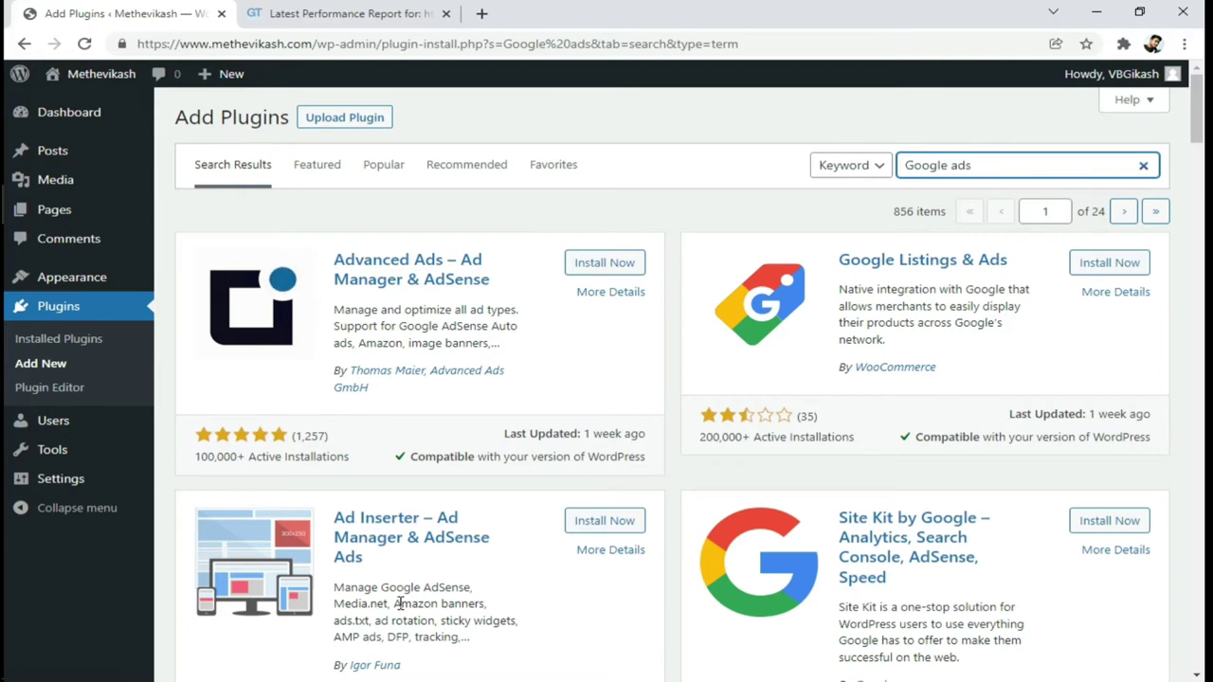
# Step: Open the list of installed plugins and look through it down to the Wordfence Security entry
pyautogui.click(62, 340)
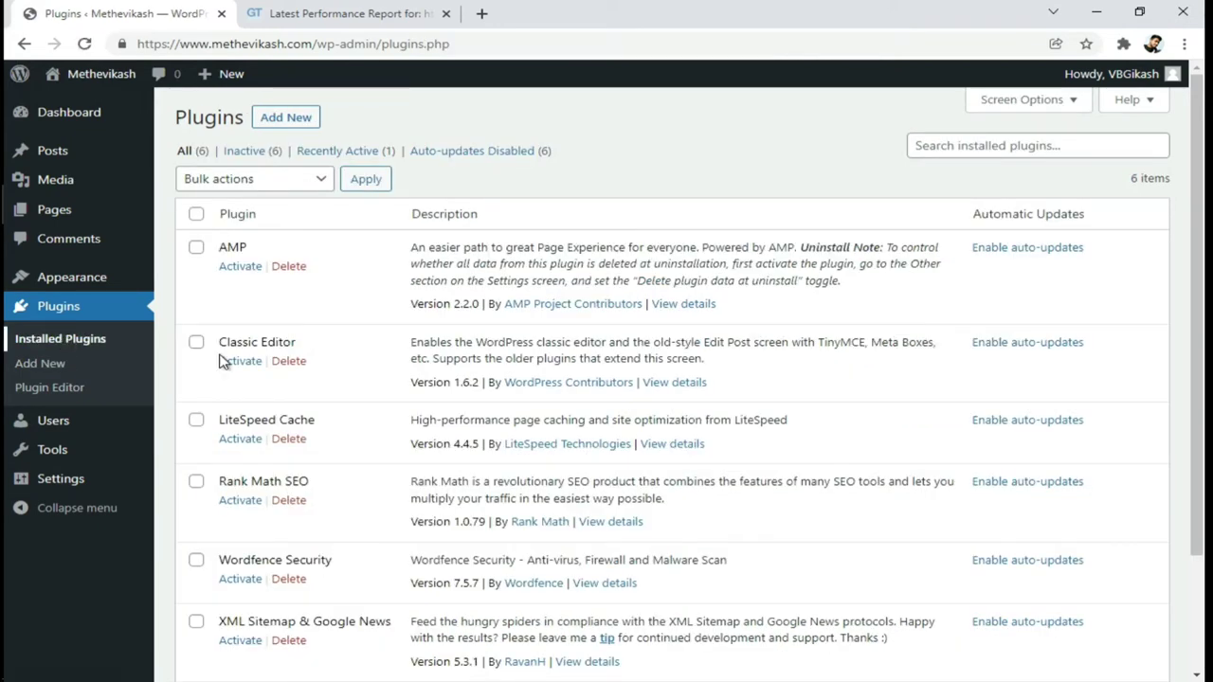
pyautogui.scroll(-2, 267, 360)
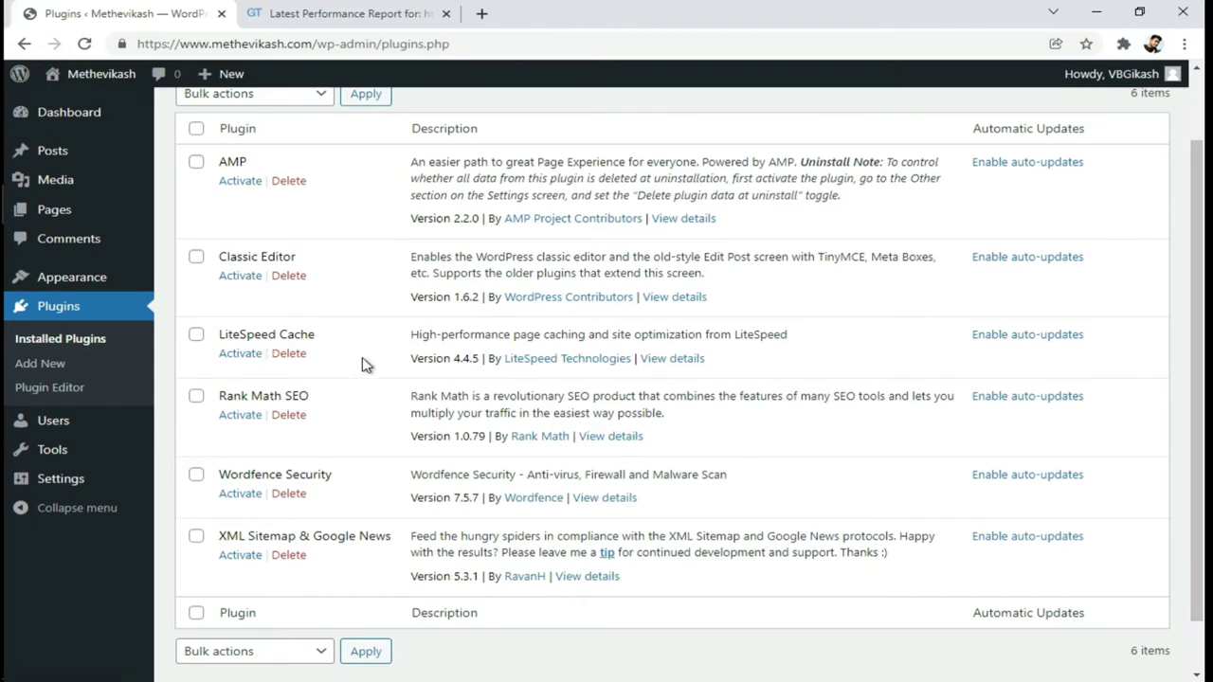
pyautogui.scroll(-1, 366, 360)
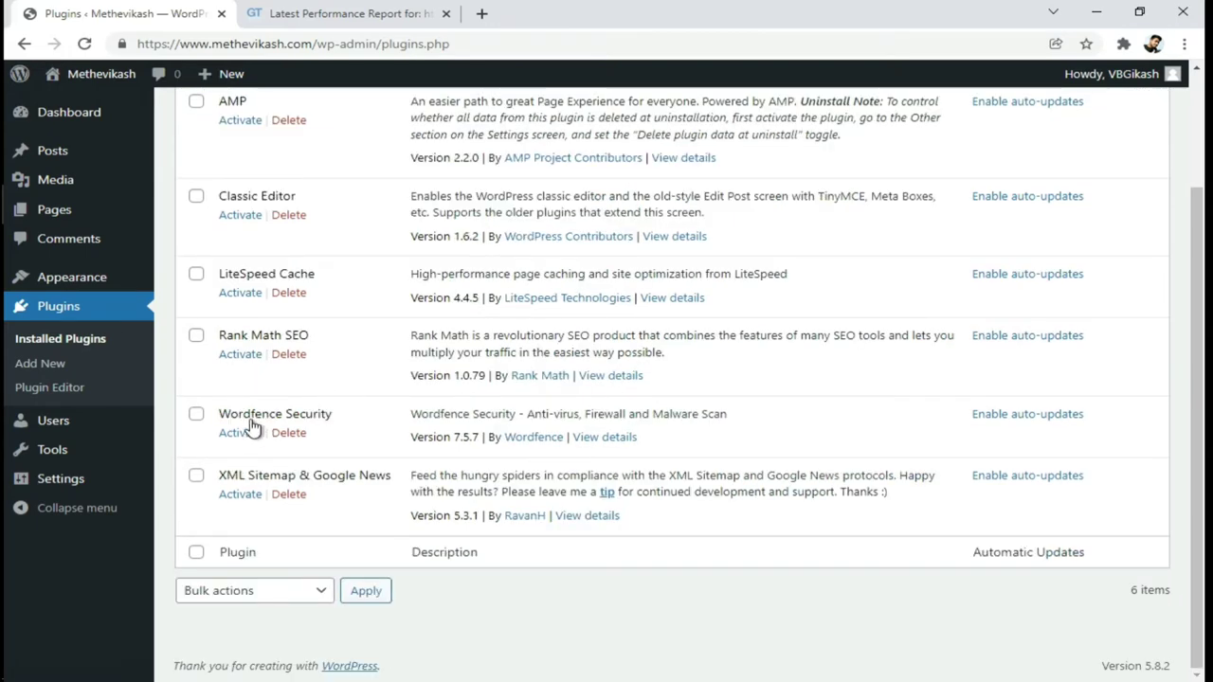
pyautogui.moveTo(244, 414); pyautogui.dragTo(308, 414)
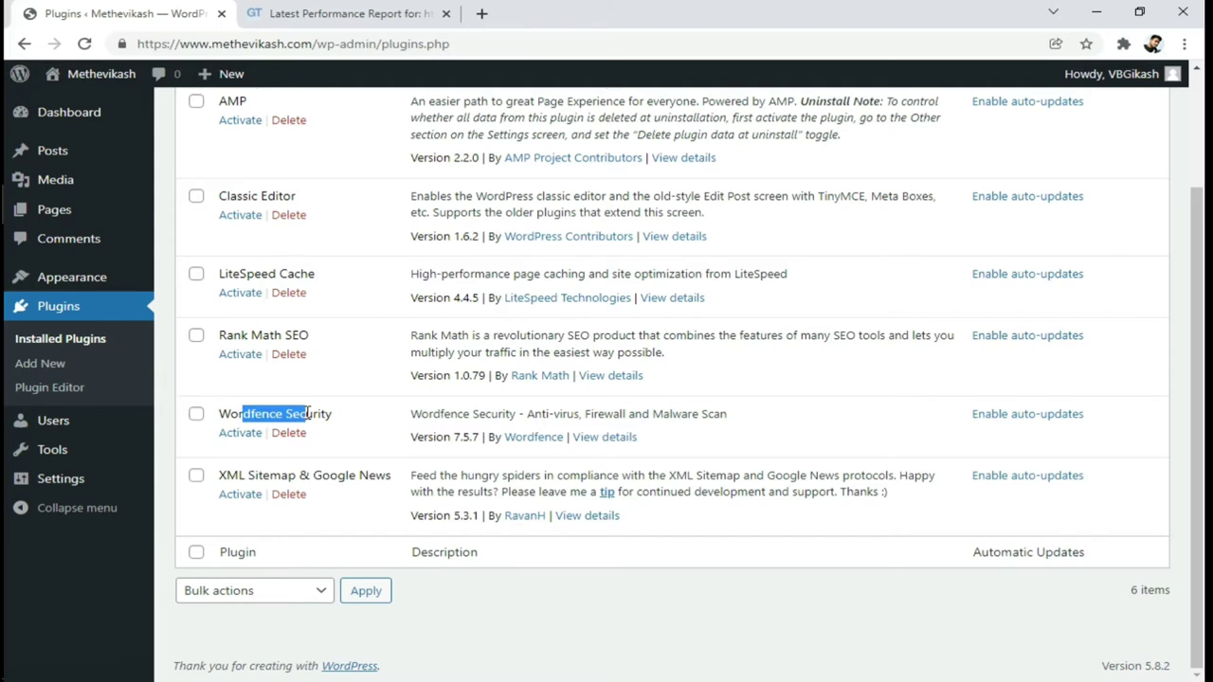
pyautogui.click(308, 414)
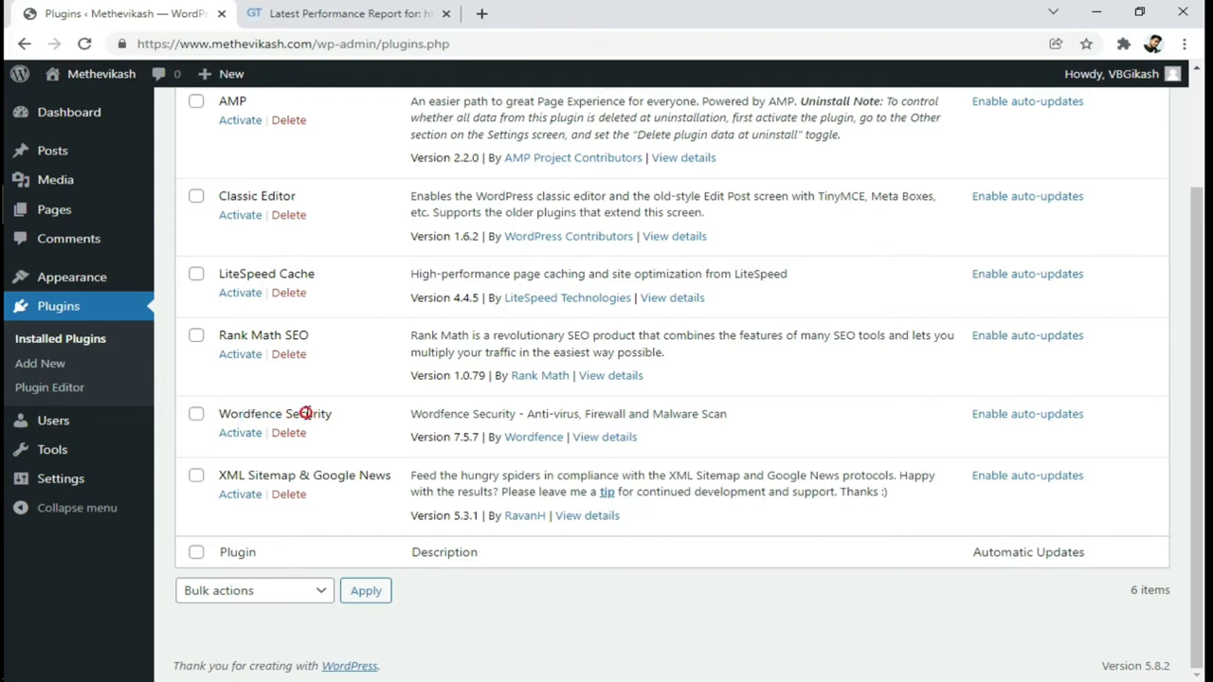
# Step: Load cloudflare.com in a new tab and open its sign-up page
pyautogui.click(482, 13)
pyautogui.click(473, 37)
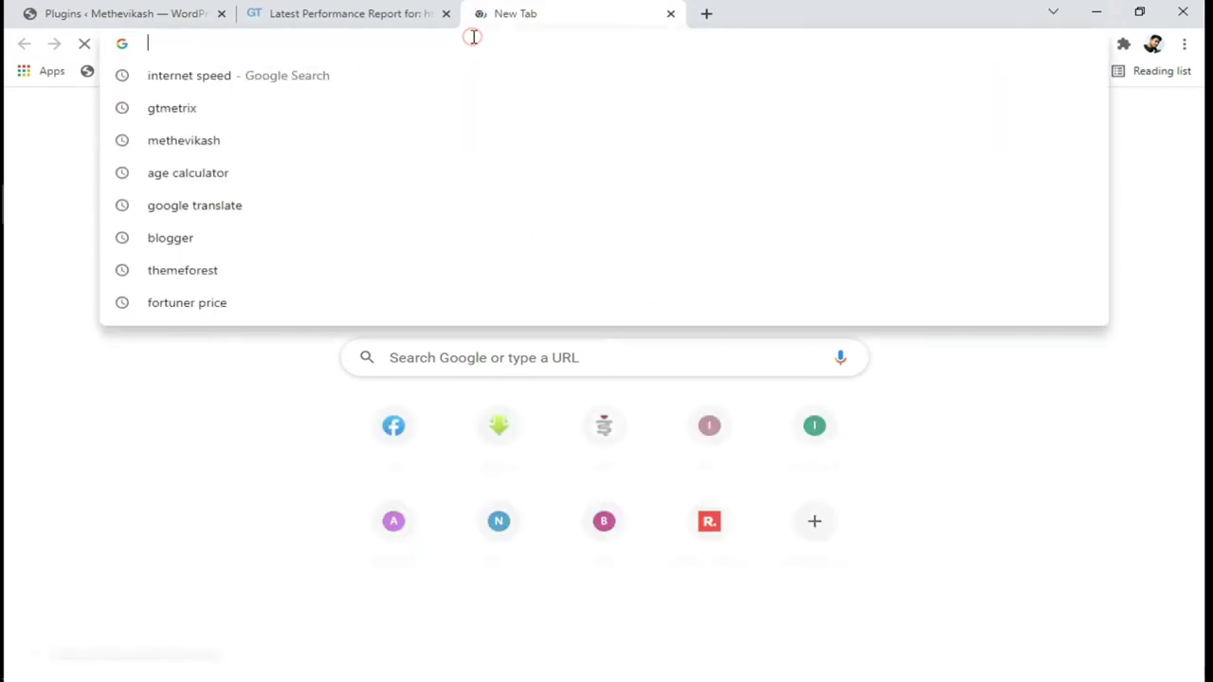
pyautogui.write('cloud')
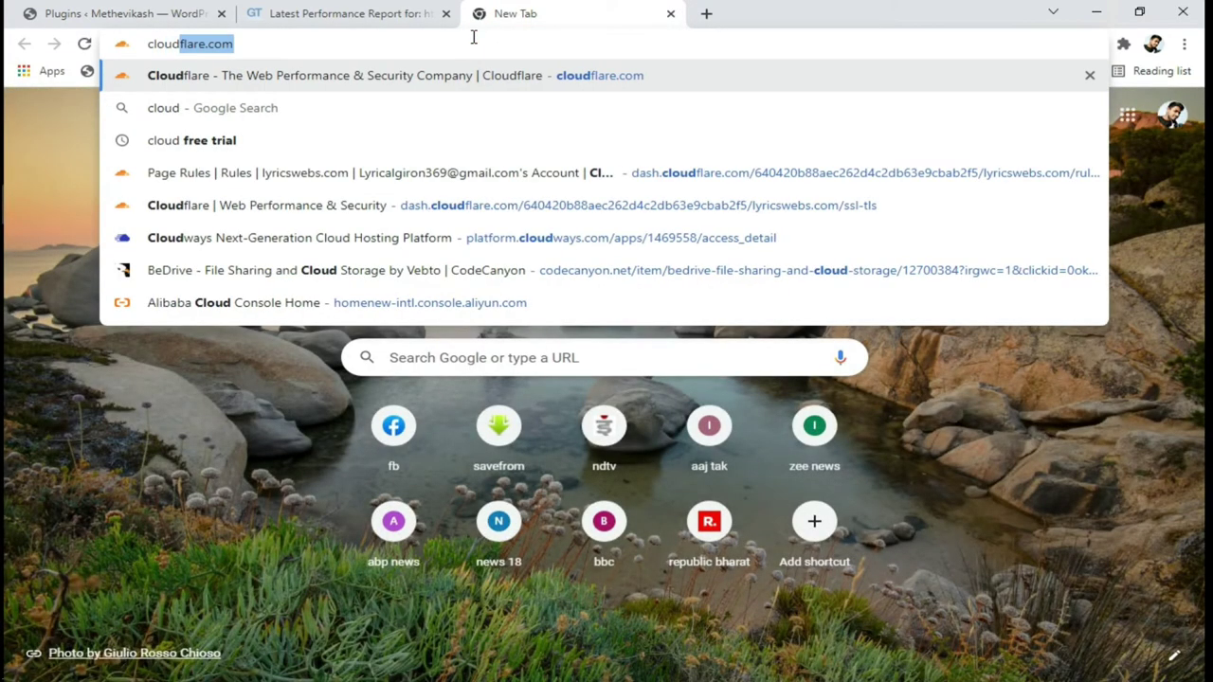
pyautogui.press('Return')
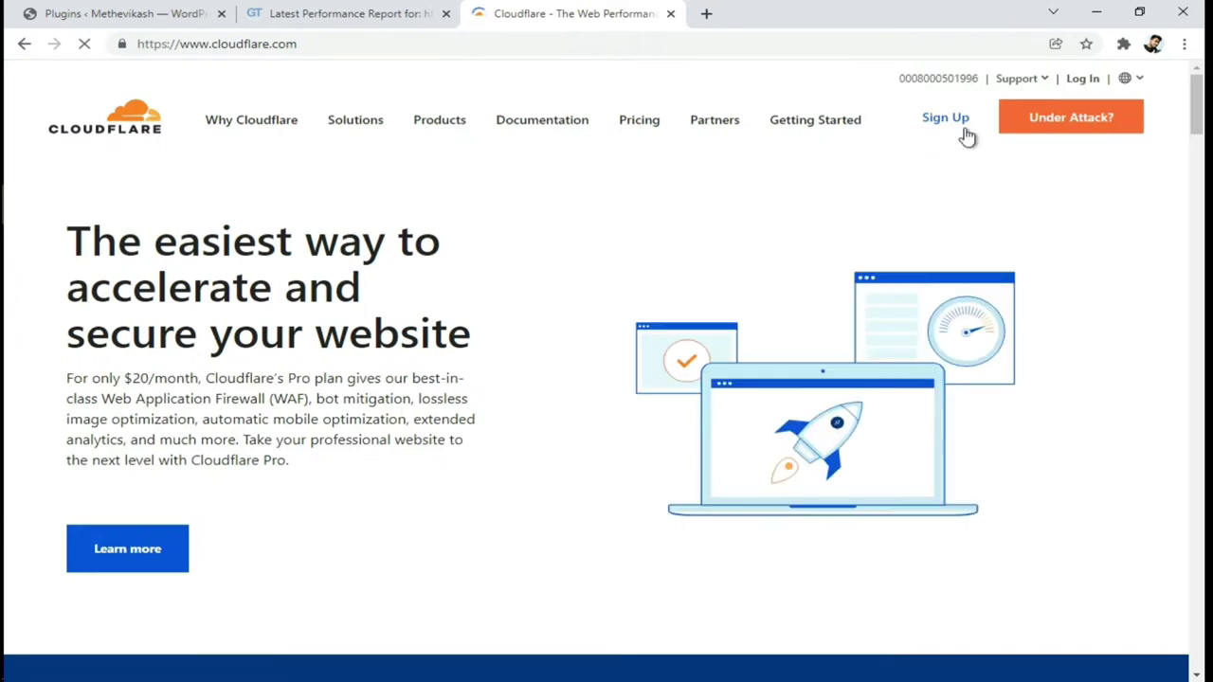
pyautogui.click(964, 132)
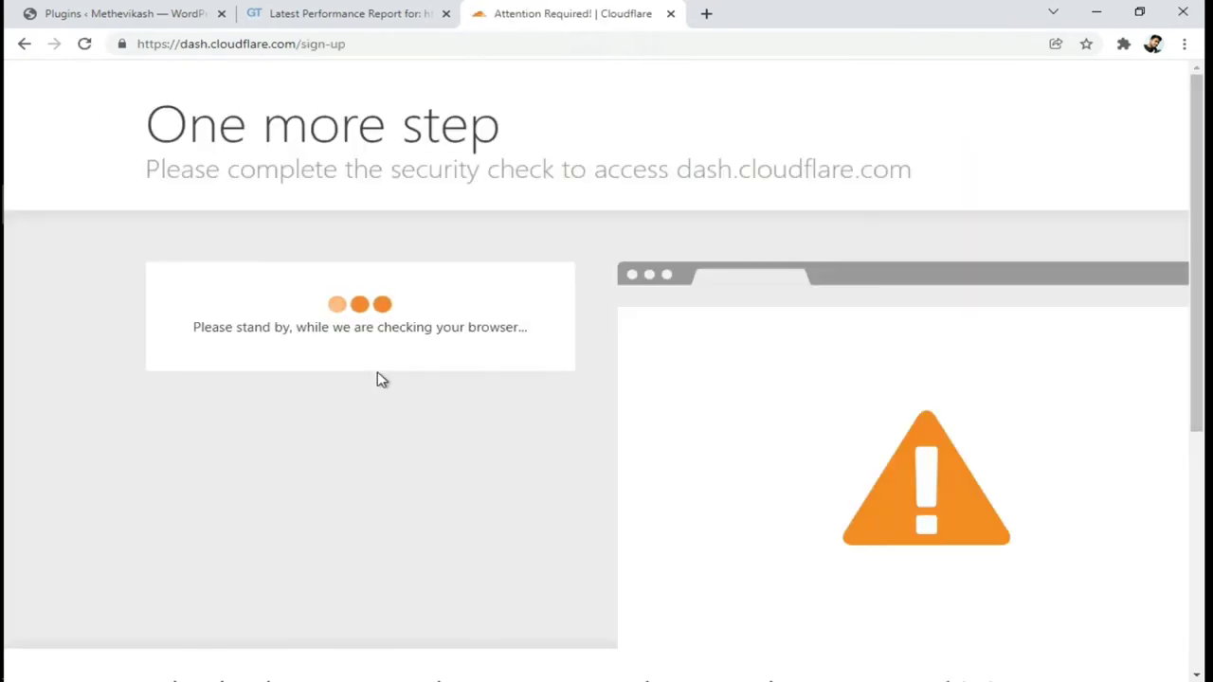
# Step: Pass the Cloudflare security check by selecting every image that contains a bus
pyautogui.click(247, 329)
pyautogui.click(339, 346)
pyautogui.click(580, 456)
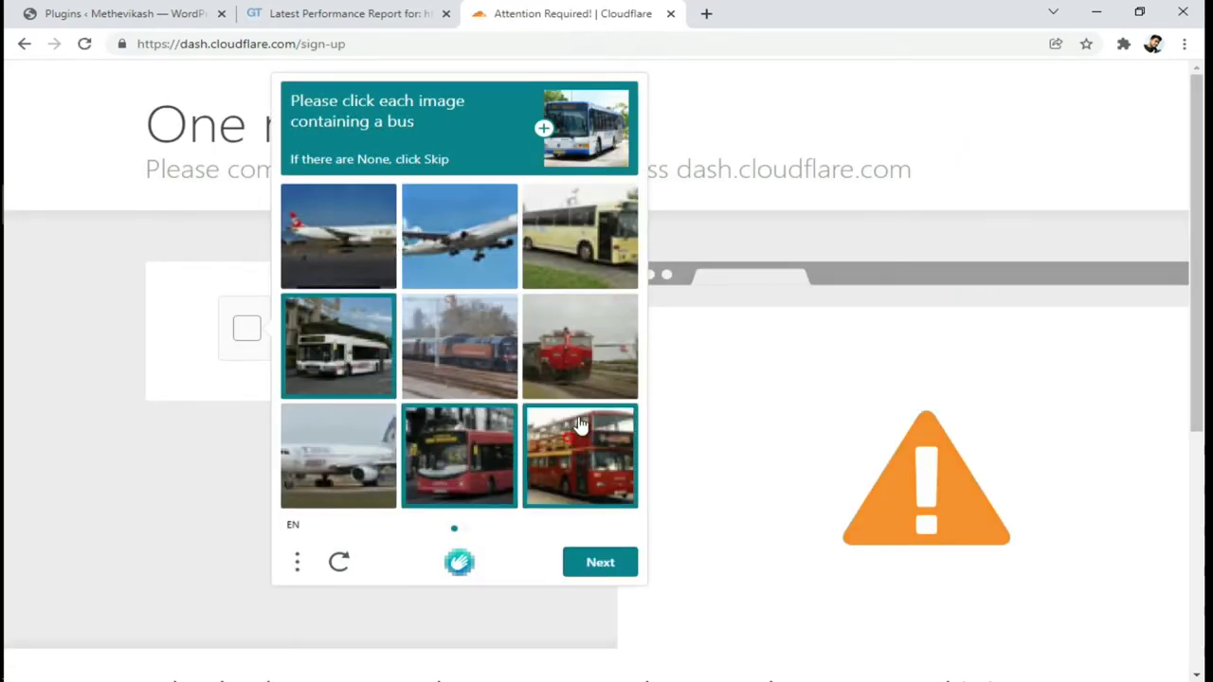
pyautogui.click(580, 236)
pyautogui.click(593, 569)
pyautogui.click(460, 456)
pyautogui.click(479, 373)
pyautogui.click(460, 236)
pyautogui.click(601, 563)
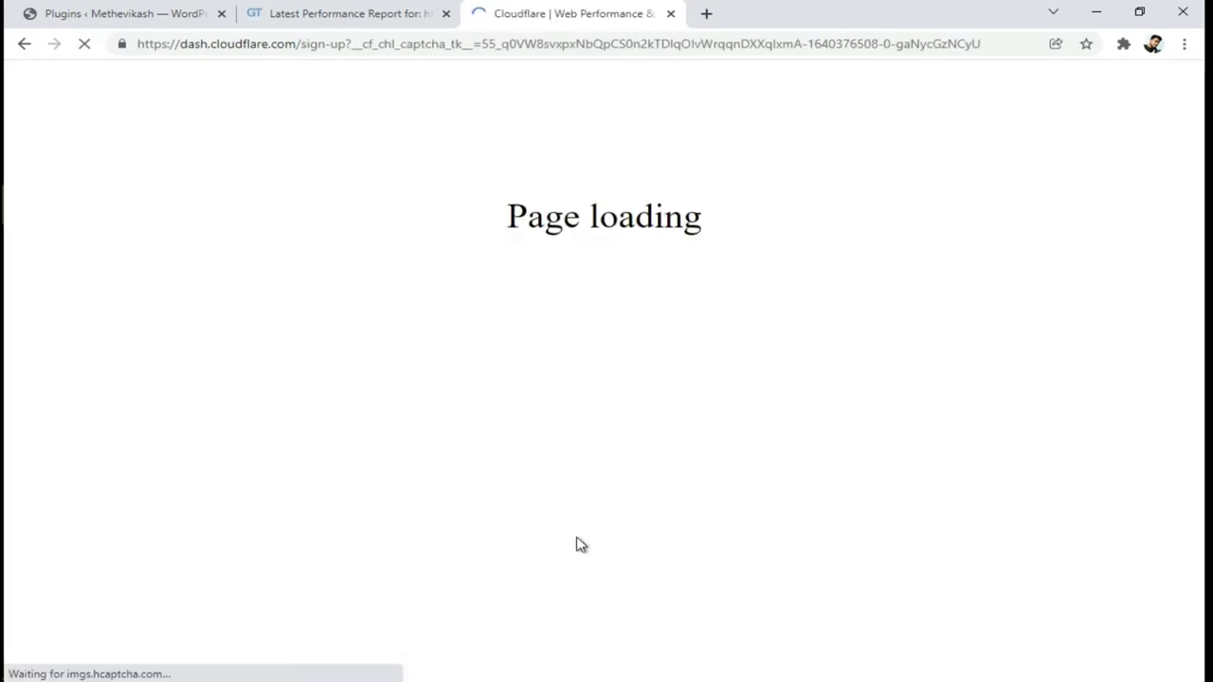
# Step: Switch from account creation to login and log in to the existing Cloudflare account
pyautogui.click(286, 430)
pyautogui.click(328, 558)
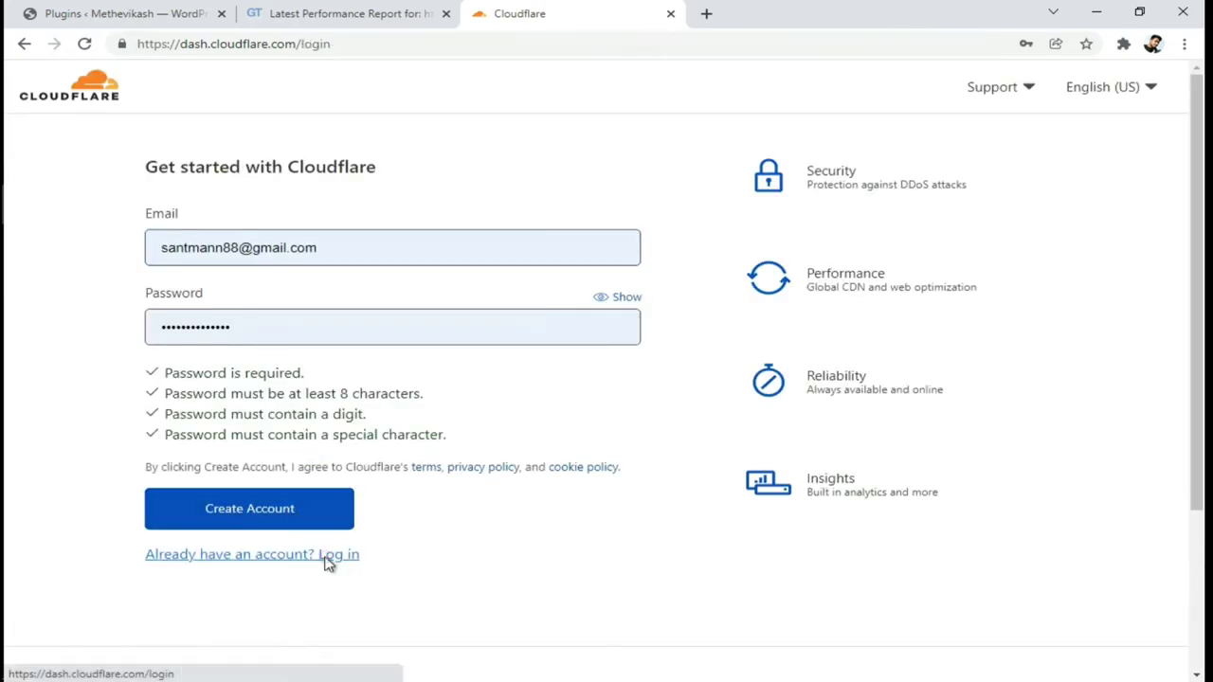
pyautogui.click(254, 407)
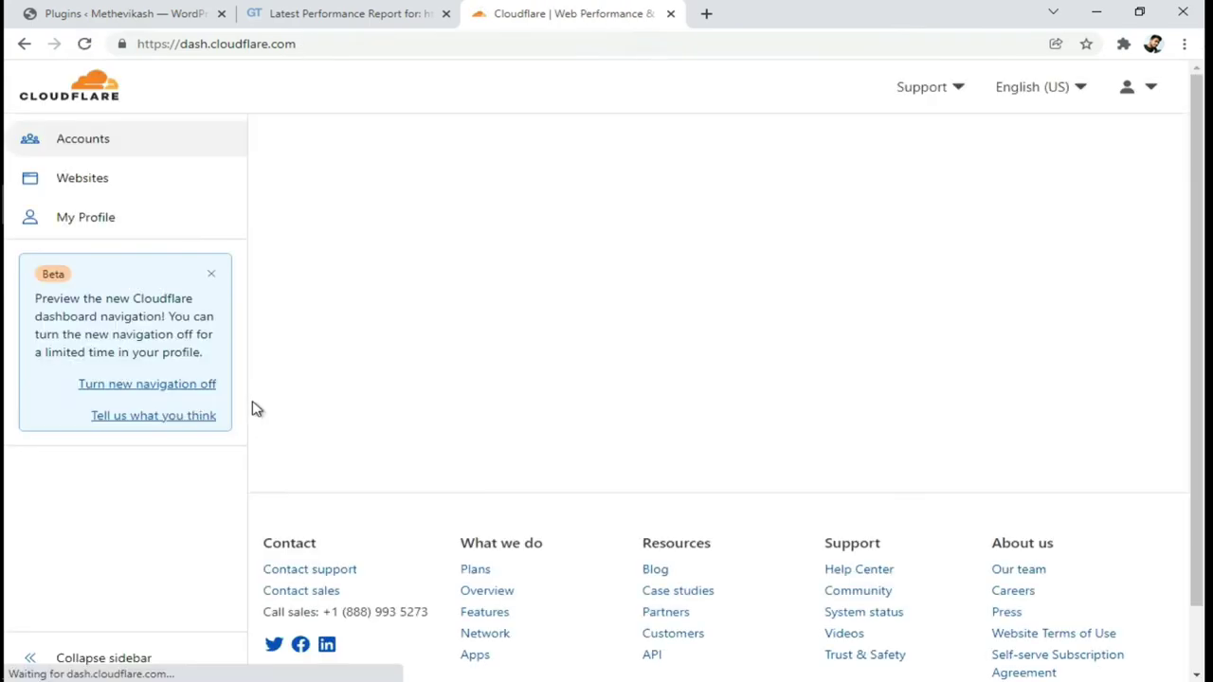
# Step: Open the methevikash.com overview in the Cloudflare dashboard and examine its analytics, API details and quick actions
pyautogui.click(881, 300)
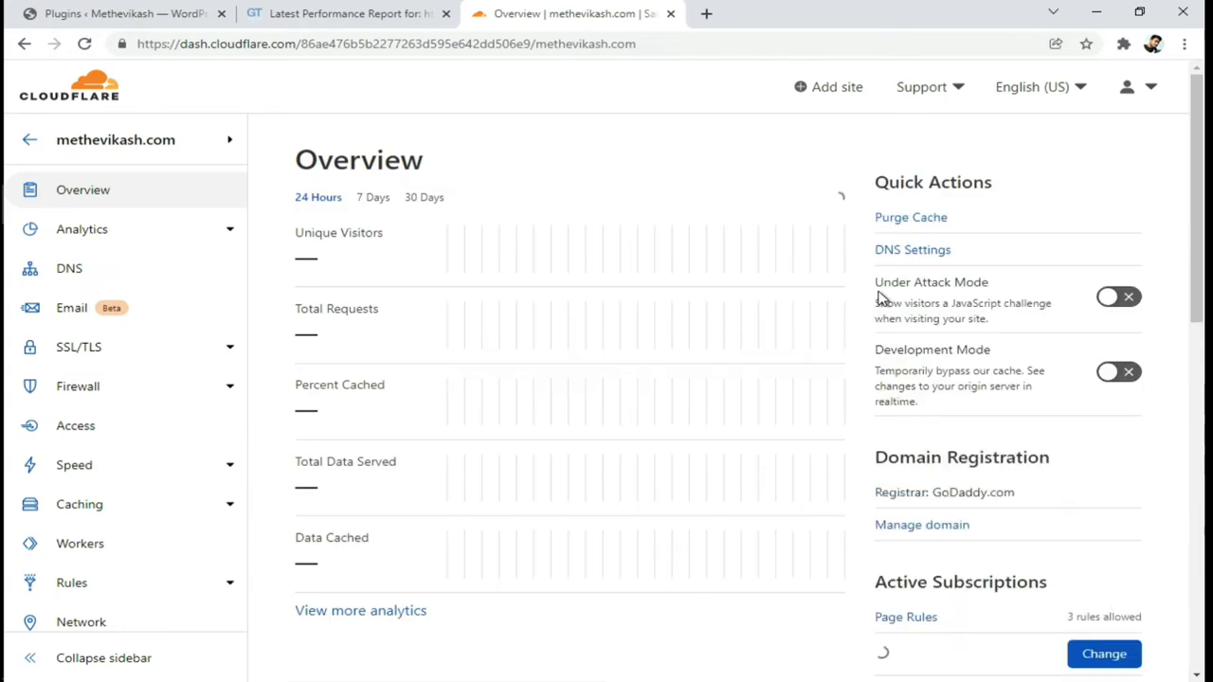
pyautogui.scroll(-8, 901, 317)
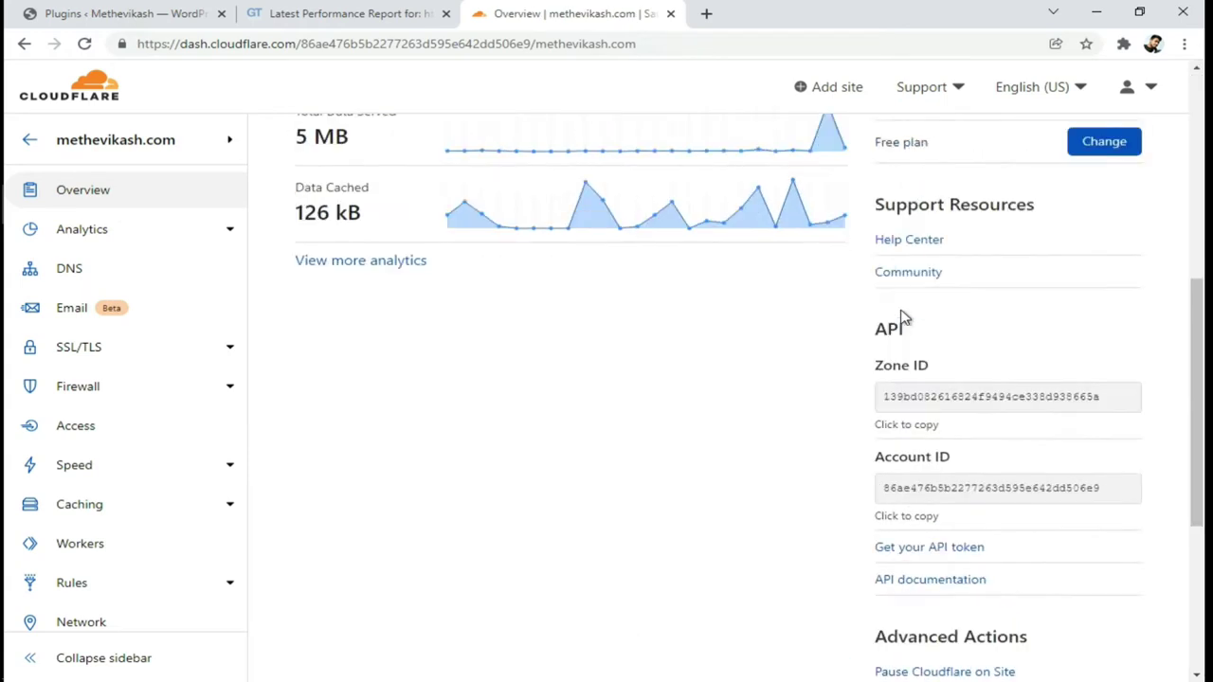
pyautogui.scroll(7, 902, 318)
pyautogui.scroll(1, 903, 318)
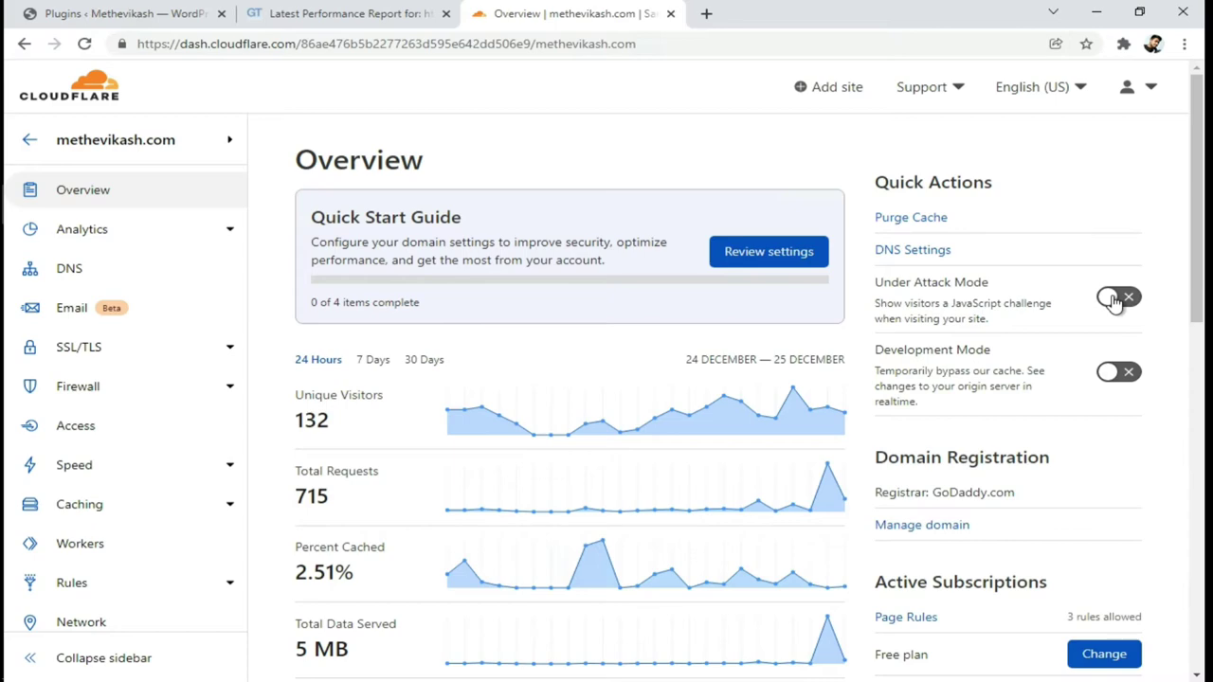
# Step: Return to the WordPress plugins page, delete the Wordfence Security and XML Sitemap & Google News plugins, and close the Cloudflare page
pyautogui.click(173, 16)
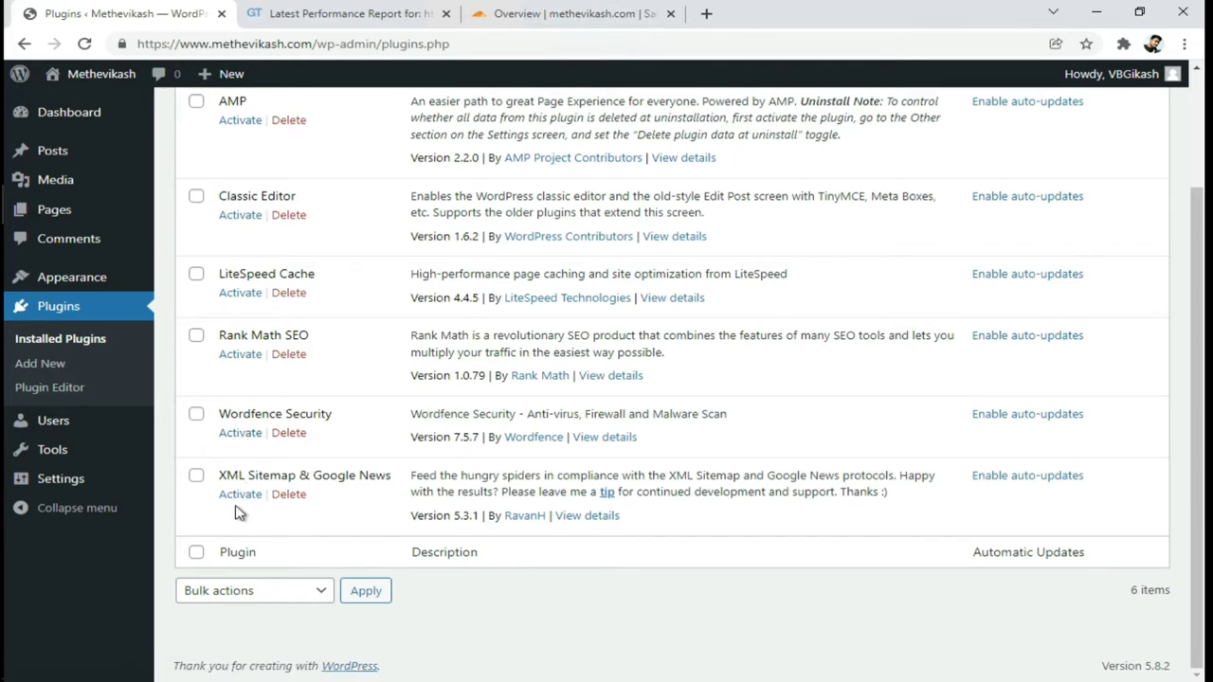
pyautogui.click(196, 476)
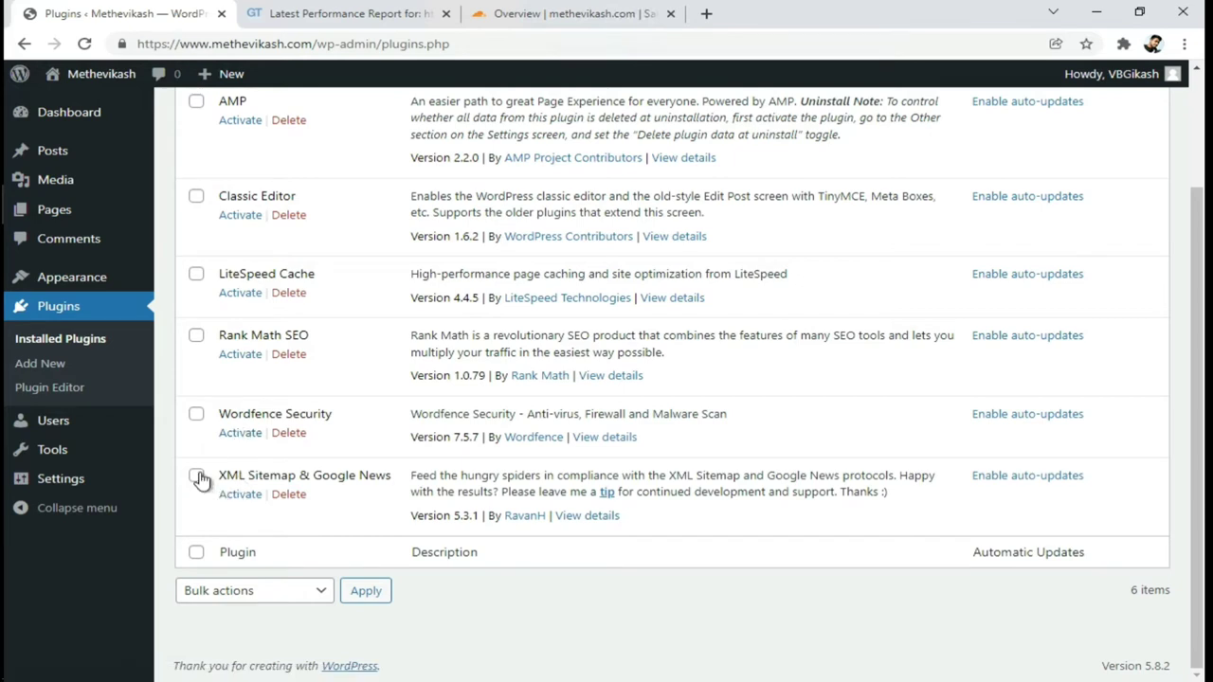
pyautogui.click(196, 415)
pyautogui.click(235, 590)
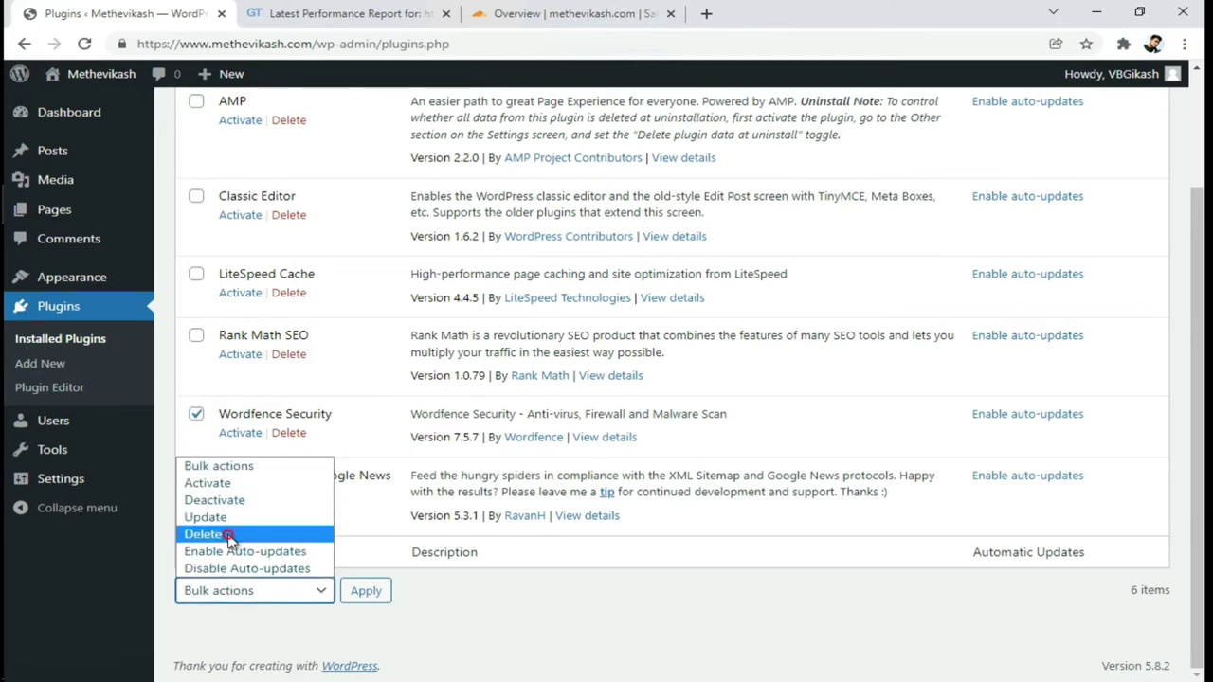
pyautogui.click(228, 536)
pyautogui.click(362, 591)
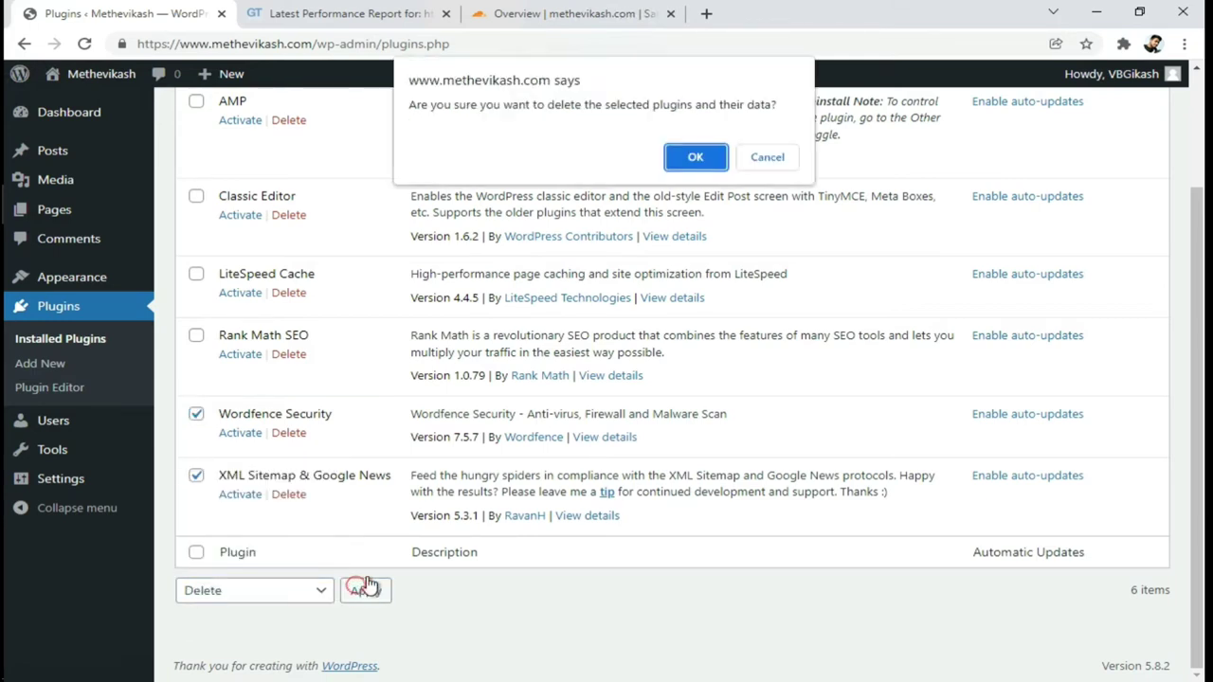
pyautogui.click(684, 163)
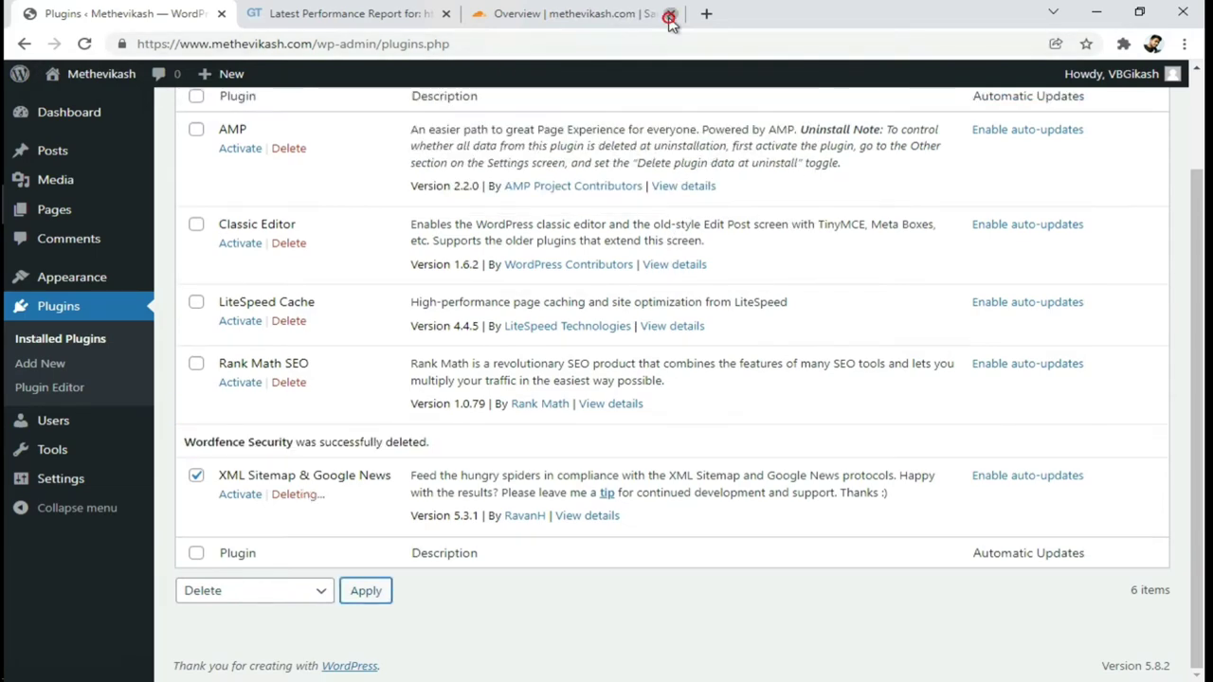
pyautogui.click(669, 17)
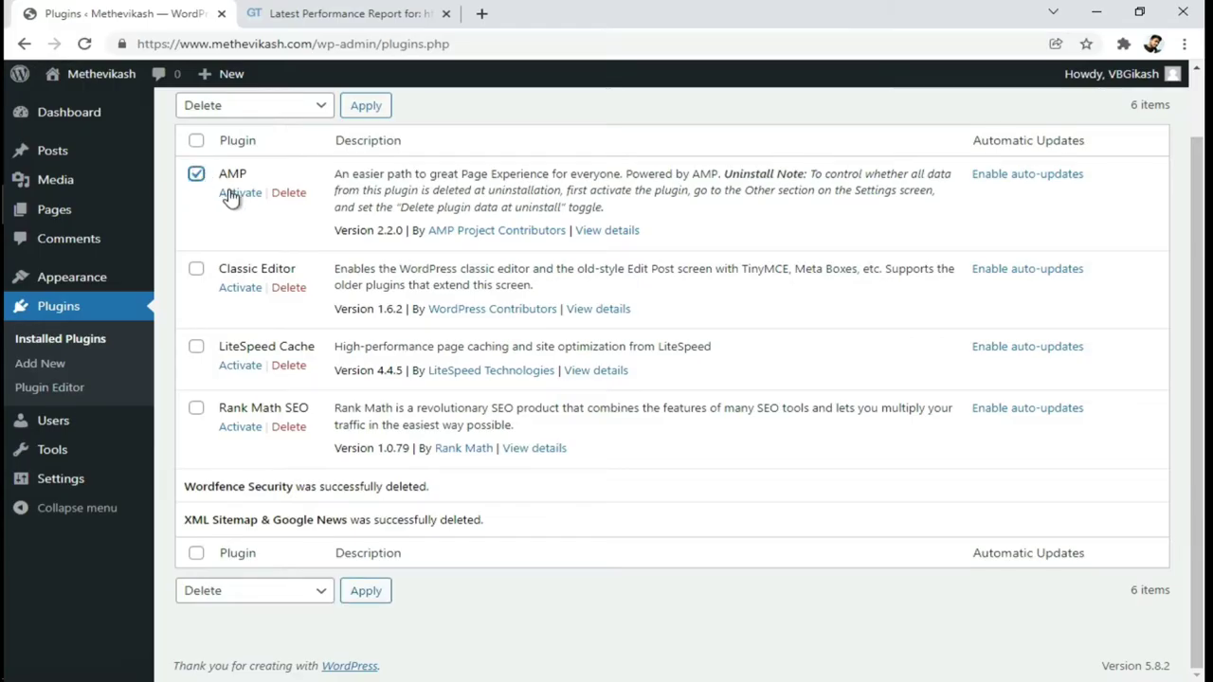
# Step: Activate the AMP and Classic Editor plugins
pyautogui.click(233, 195)
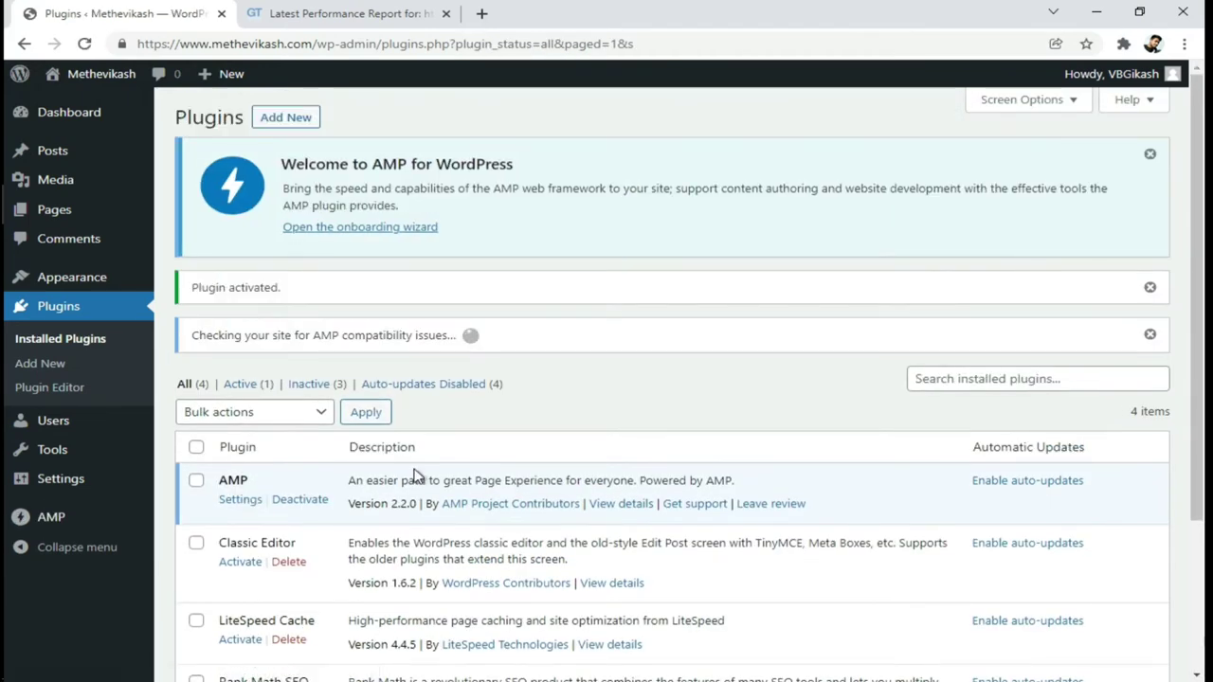
pyautogui.scroll(-1, 414, 471)
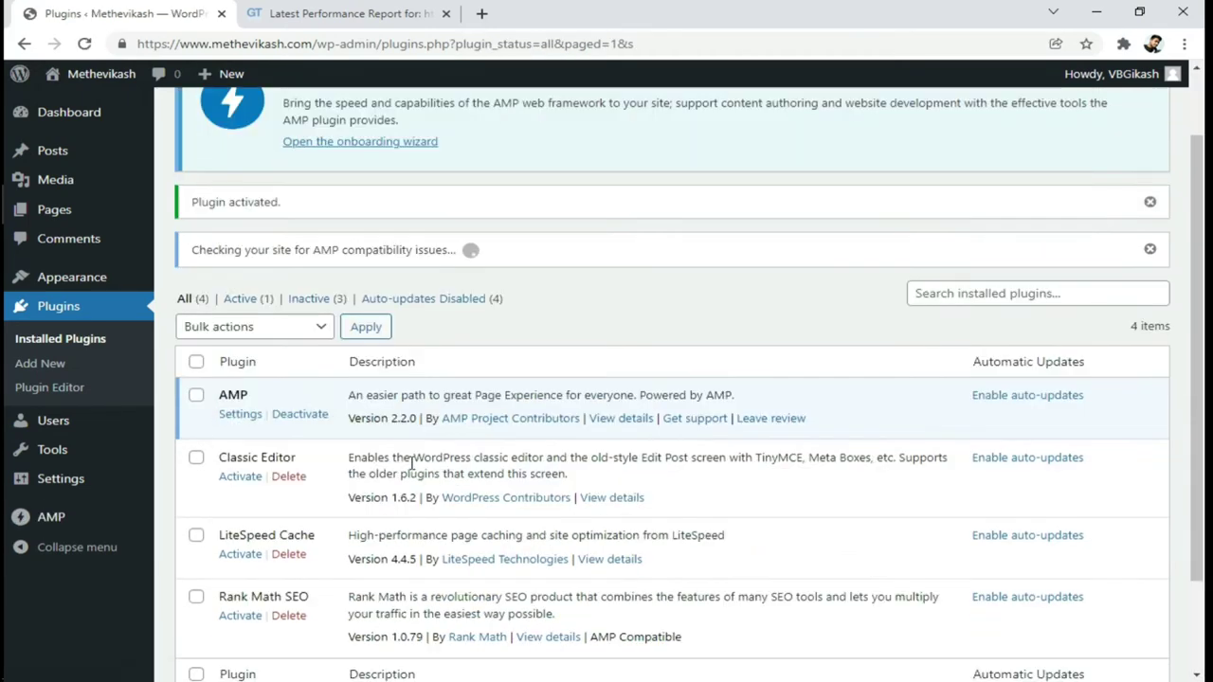
pyautogui.click(241, 477)
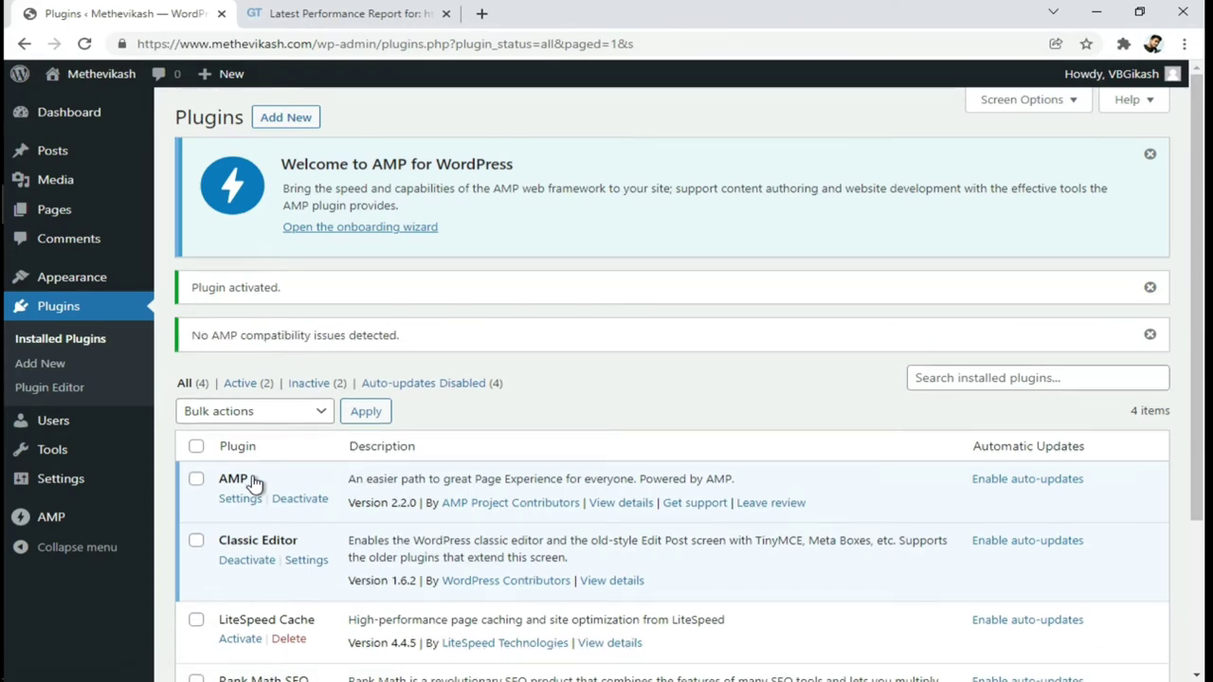
# Step: Activate the Rank Math SEO plugin, skip connecting an account, and return to the dashboard without running the setup wizard
pyautogui.scroll(-3, 254, 483)
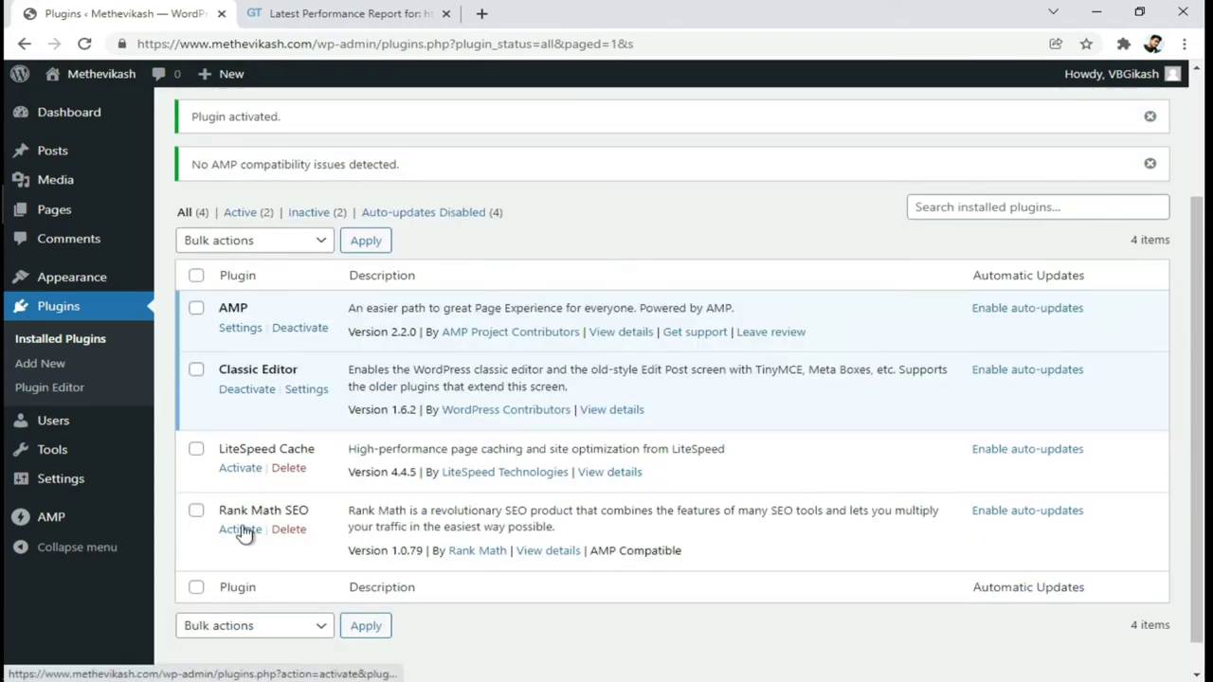
pyautogui.click(241, 530)
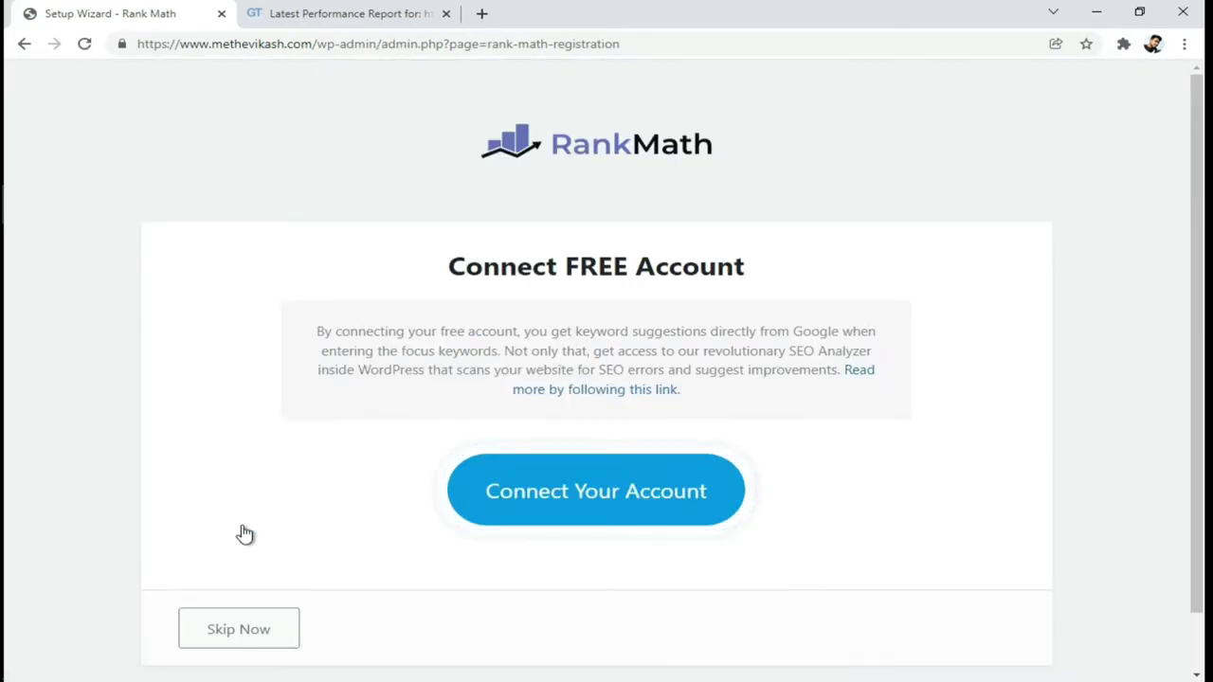
pyautogui.click(229, 628)
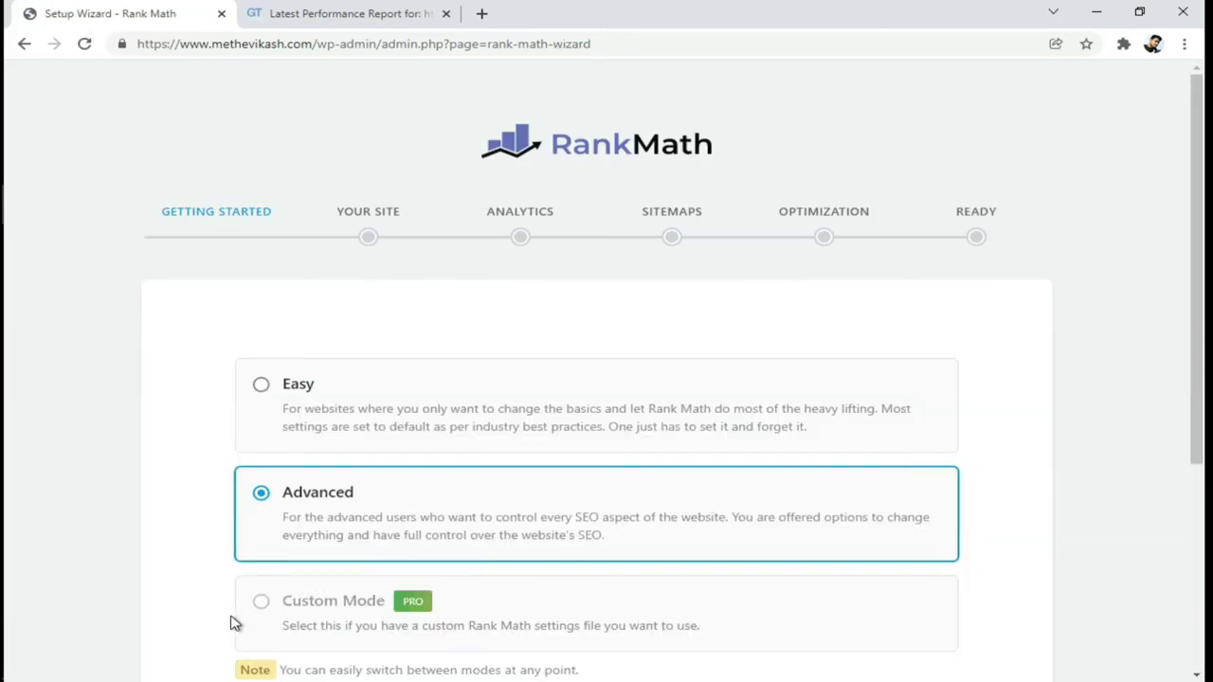
pyautogui.scroll(-1, 235, 624)
pyautogui.scroll(-3, 235, 624)
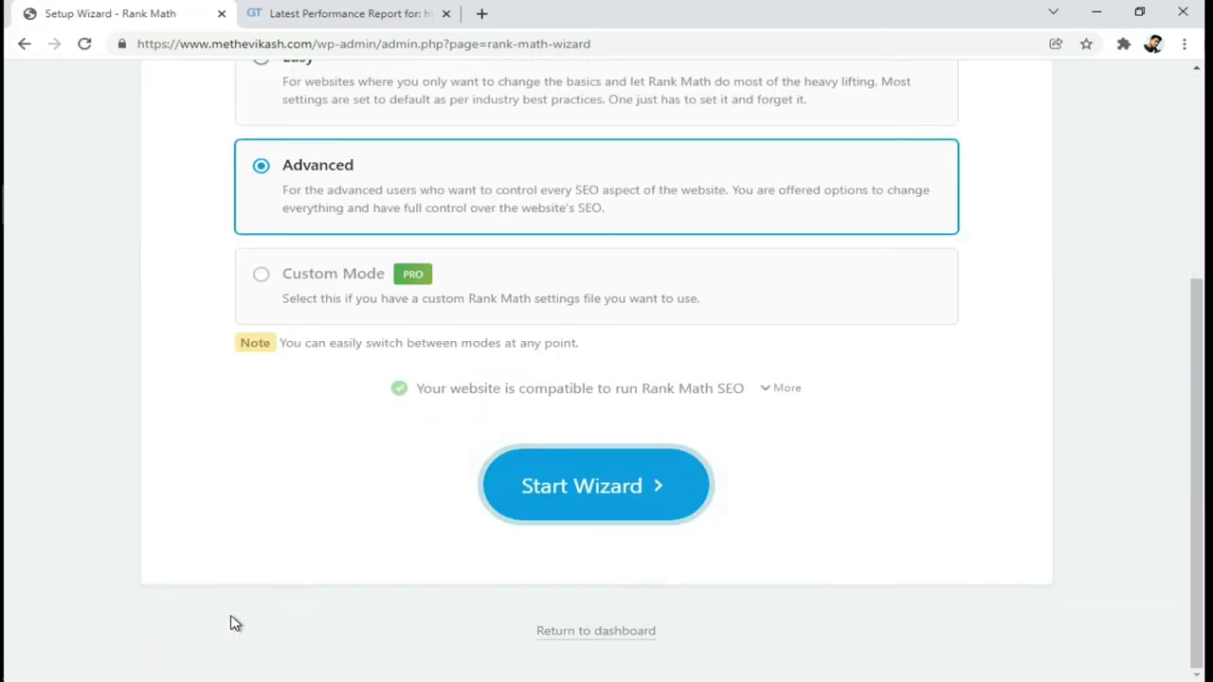
pyautogui.click(572, 633)
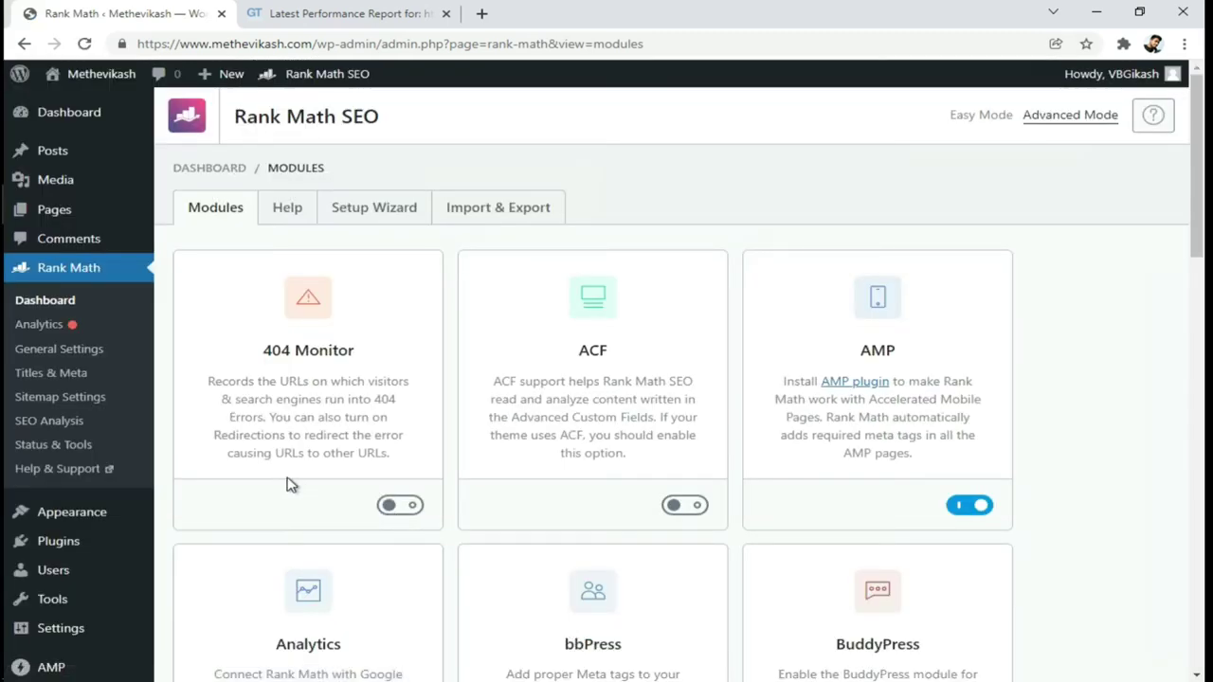
# Step: Go to the installed themes and delete the Twenty Nineteen theme
pyautogui.scroll(-1, 161, 513)
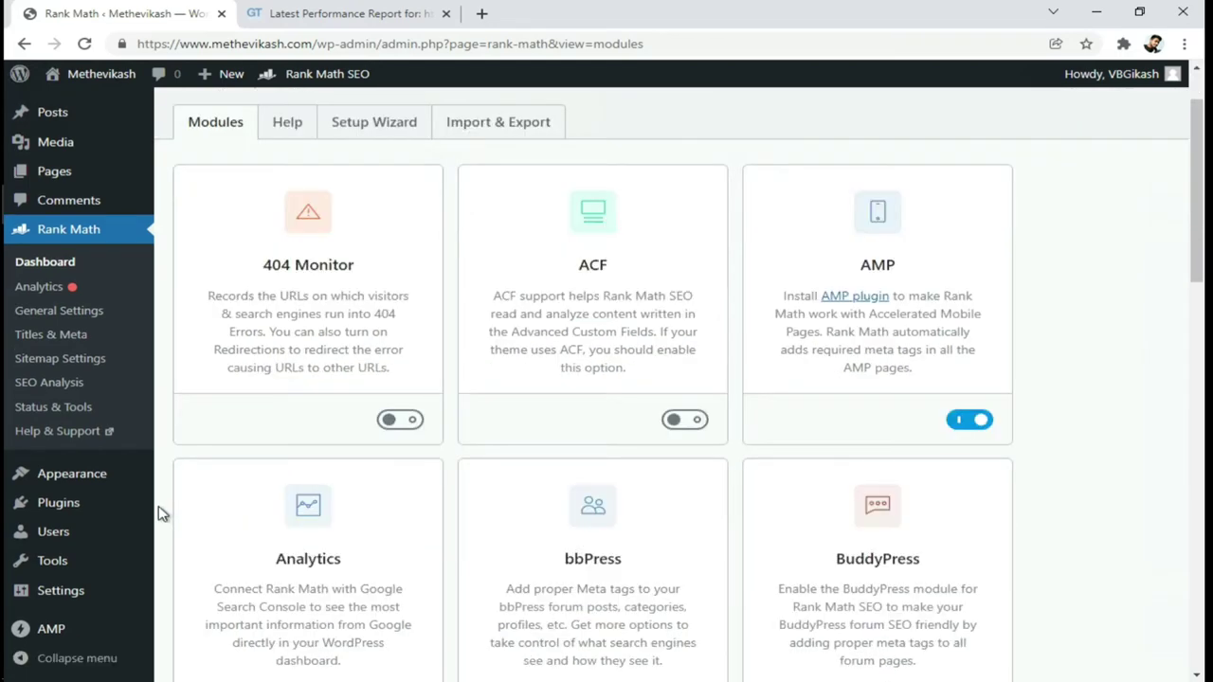
pyautogui.scroll(-1, 161, 513)
pyautogui.click(199, 487)
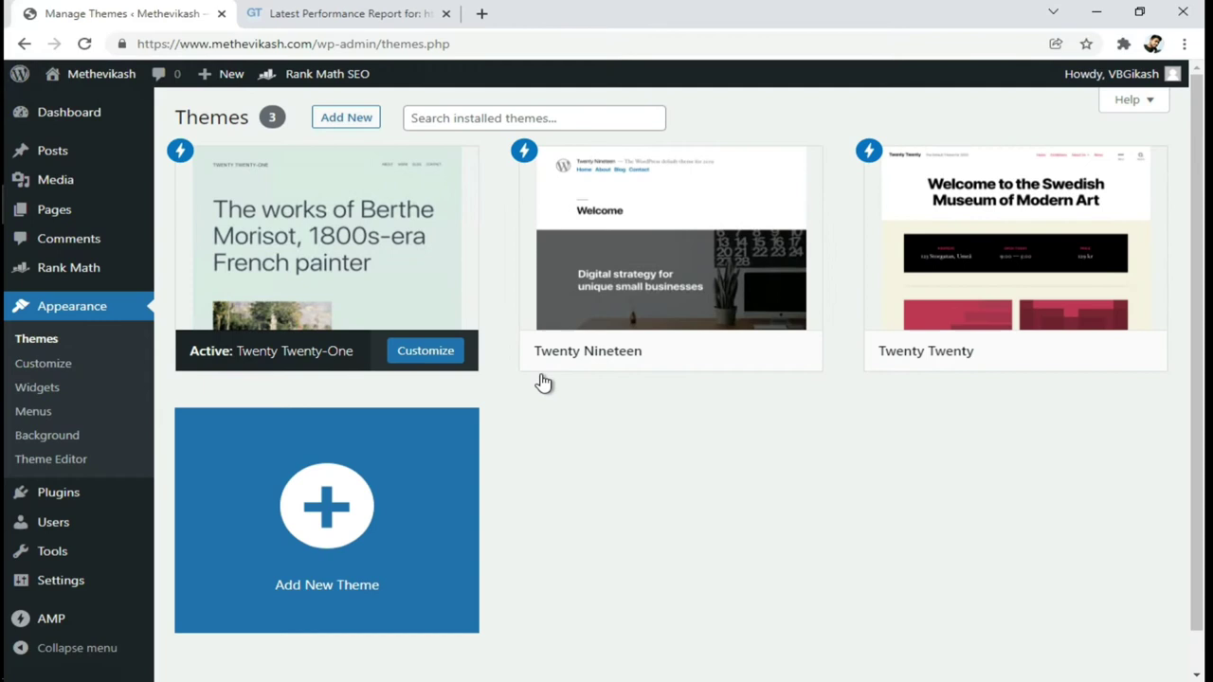
pyautogui.moveTo(654, 270)
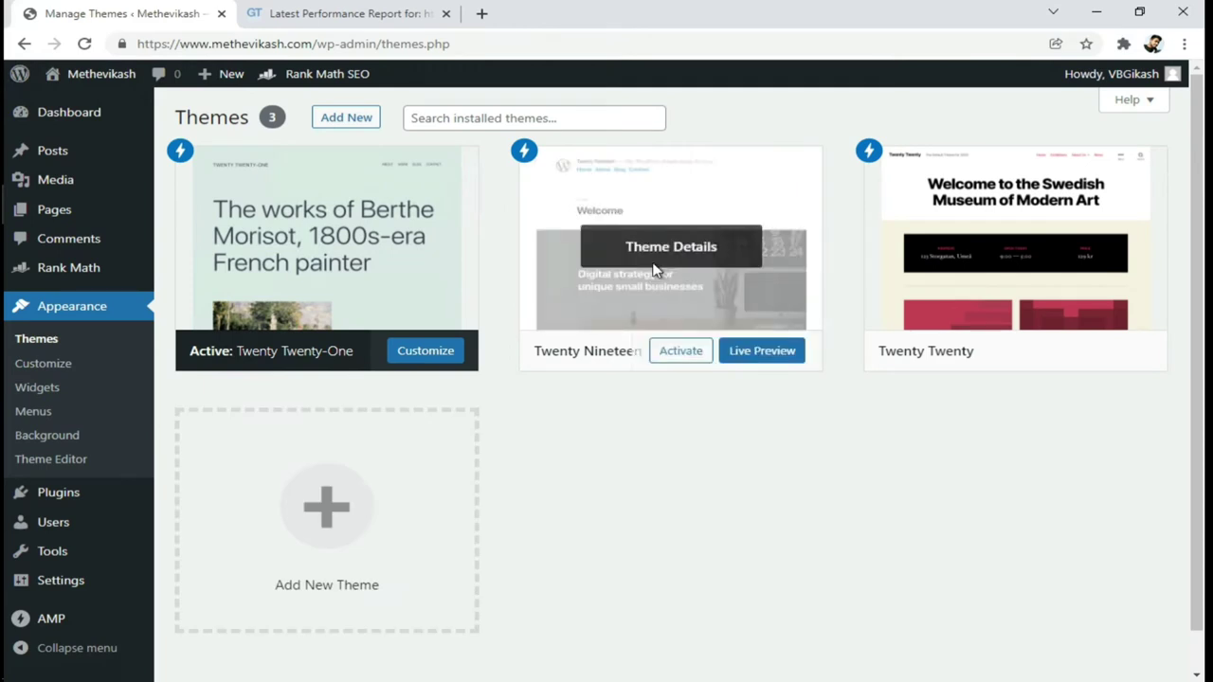
pyautogui.click(679, 246)
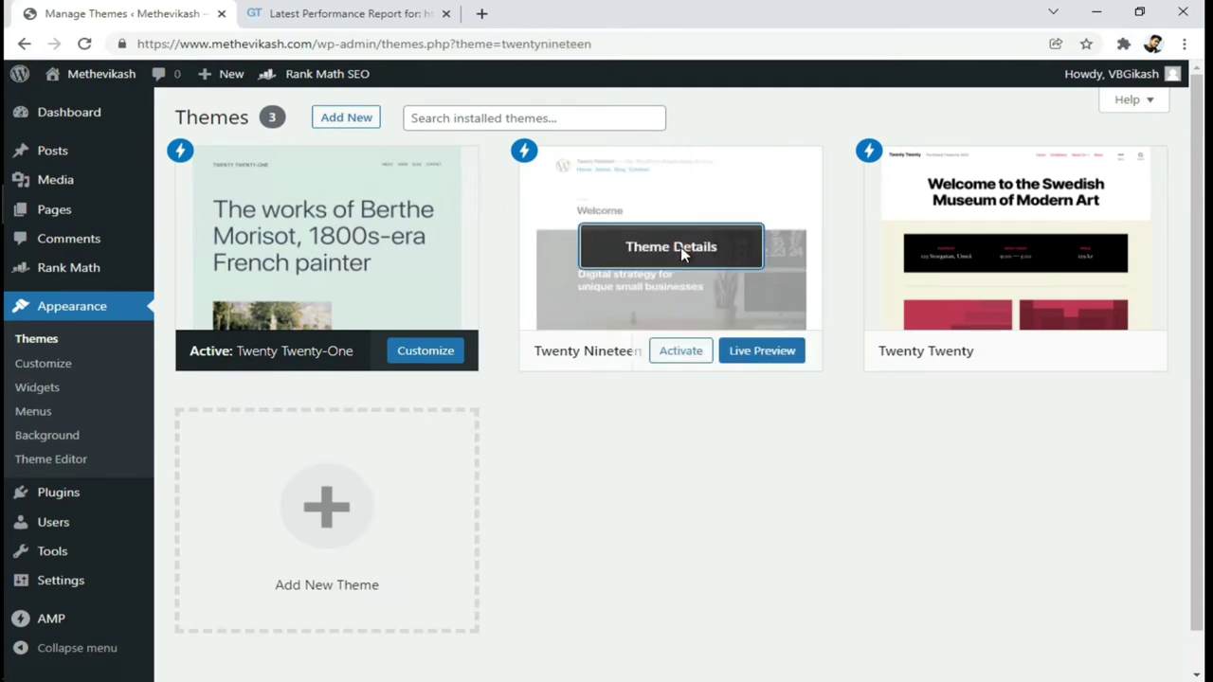
pyautogui.click(1135, 643)
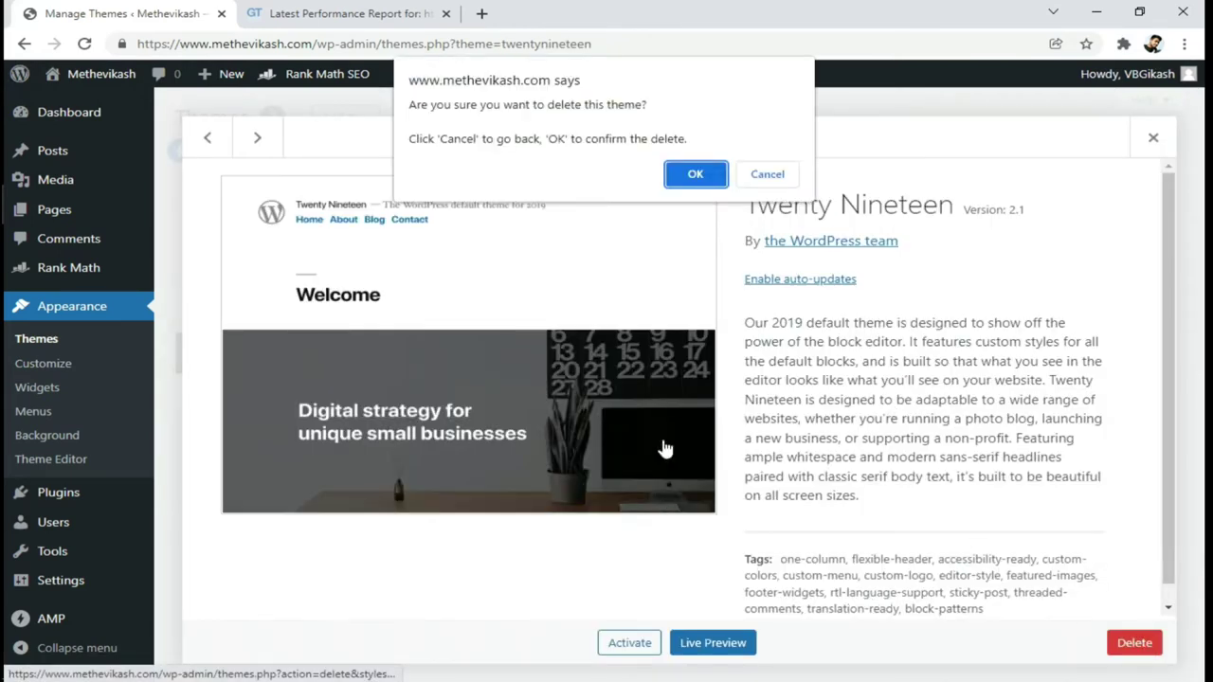
pyautogui.click(691, 175)
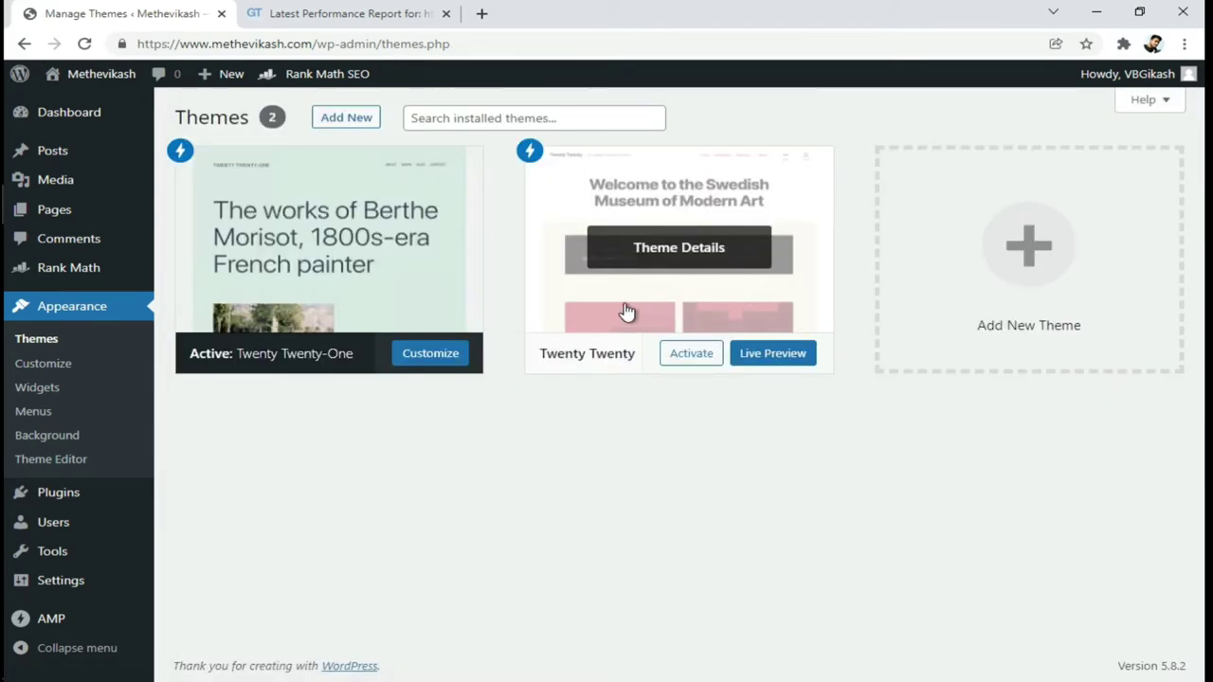
# Step: Delete the unused Twenty Twenty theme, keeping Twenty Twenty-One installed
pyautogui.click(624, 310)
pyautogui.click(1131, 643)
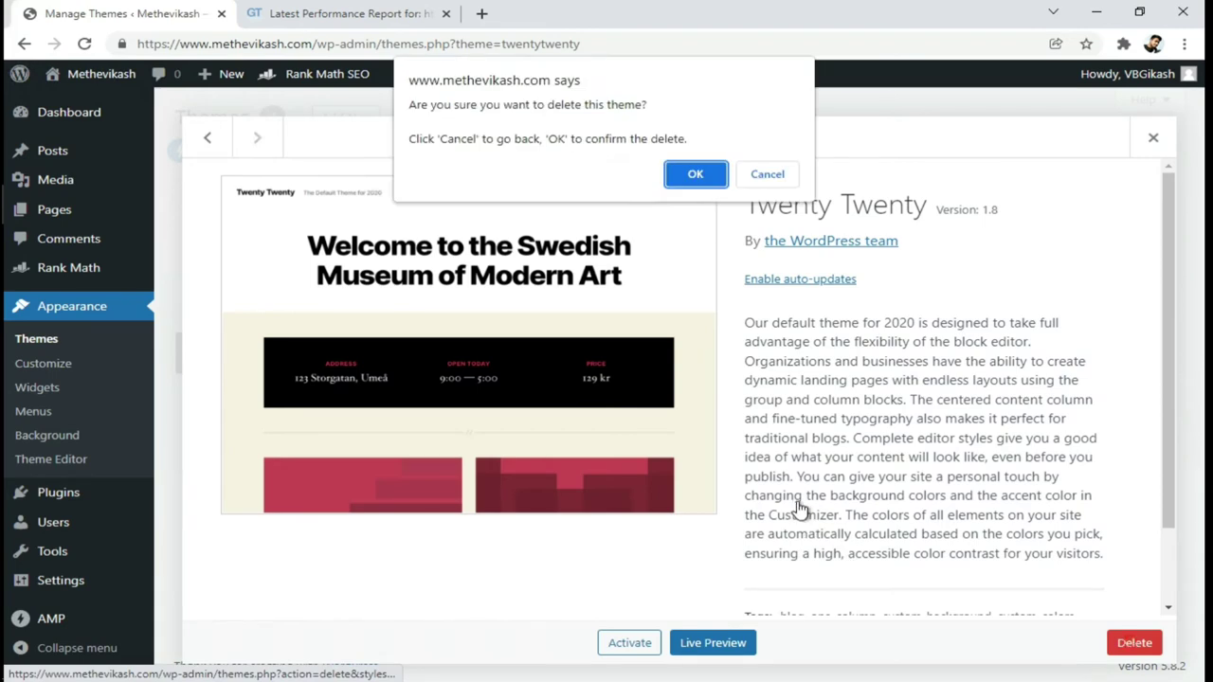
pyautogui.click(689, 179)
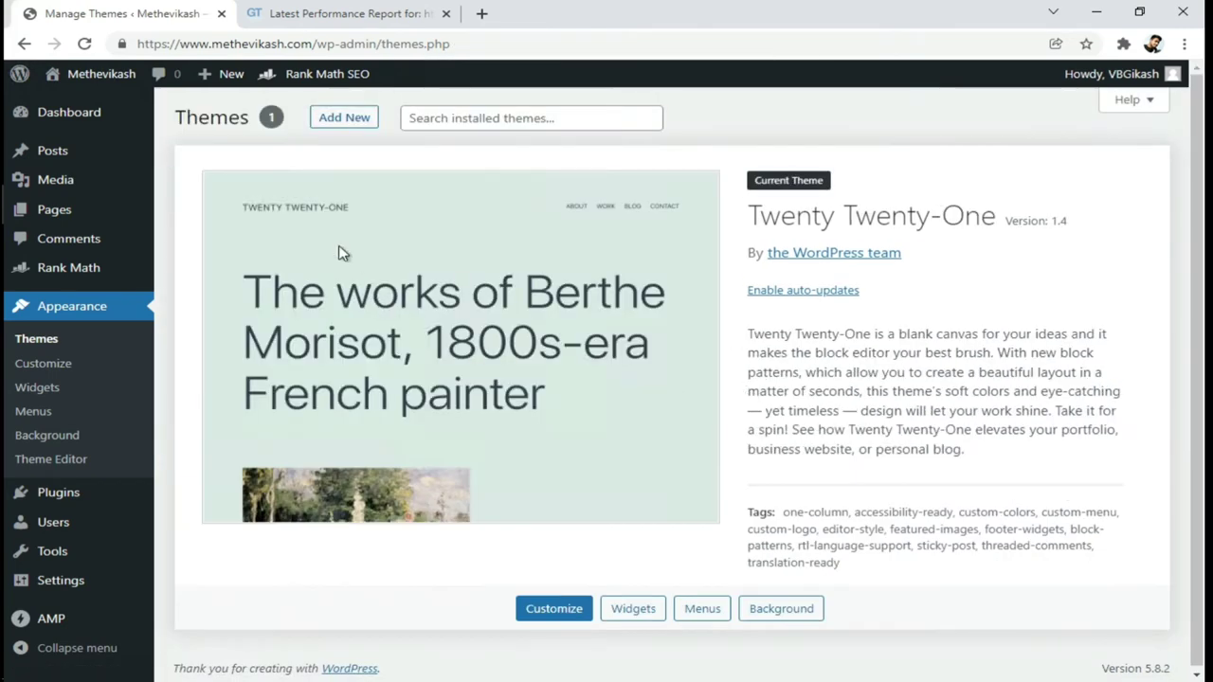
# Step: Browse the AMP Compatible themes available for installation and open the preview of the Gridbox theme
pyautogui.click(344, 117)
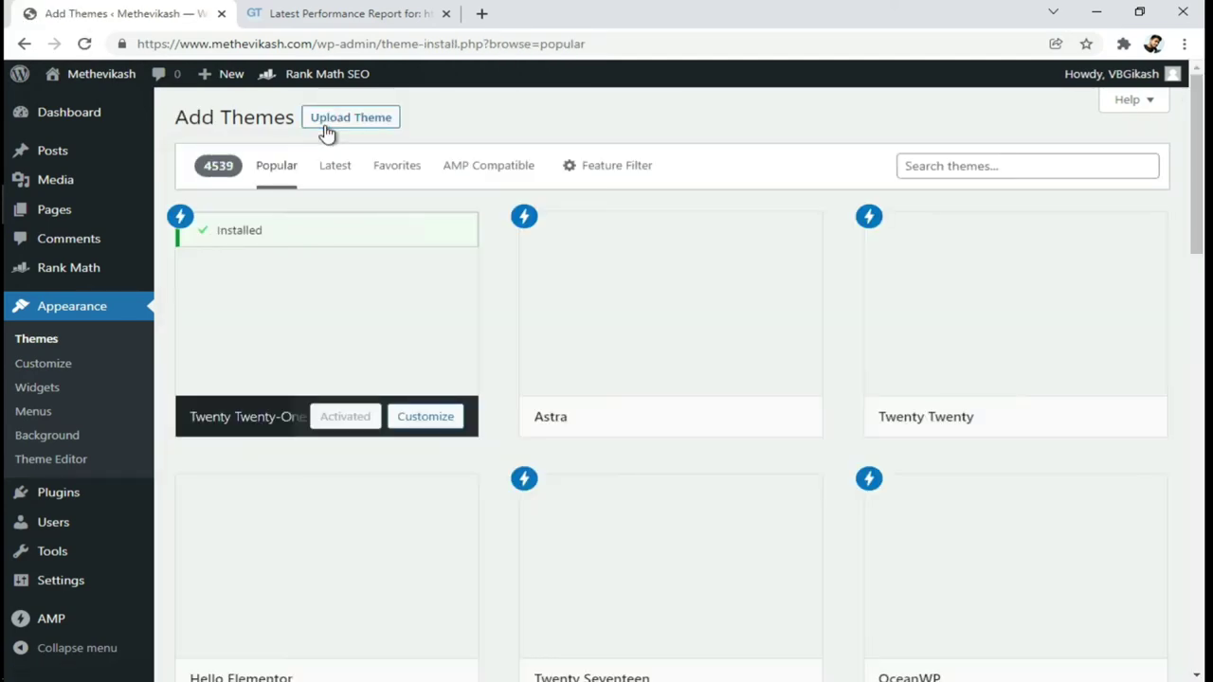
pyautogui.click(483, 173)
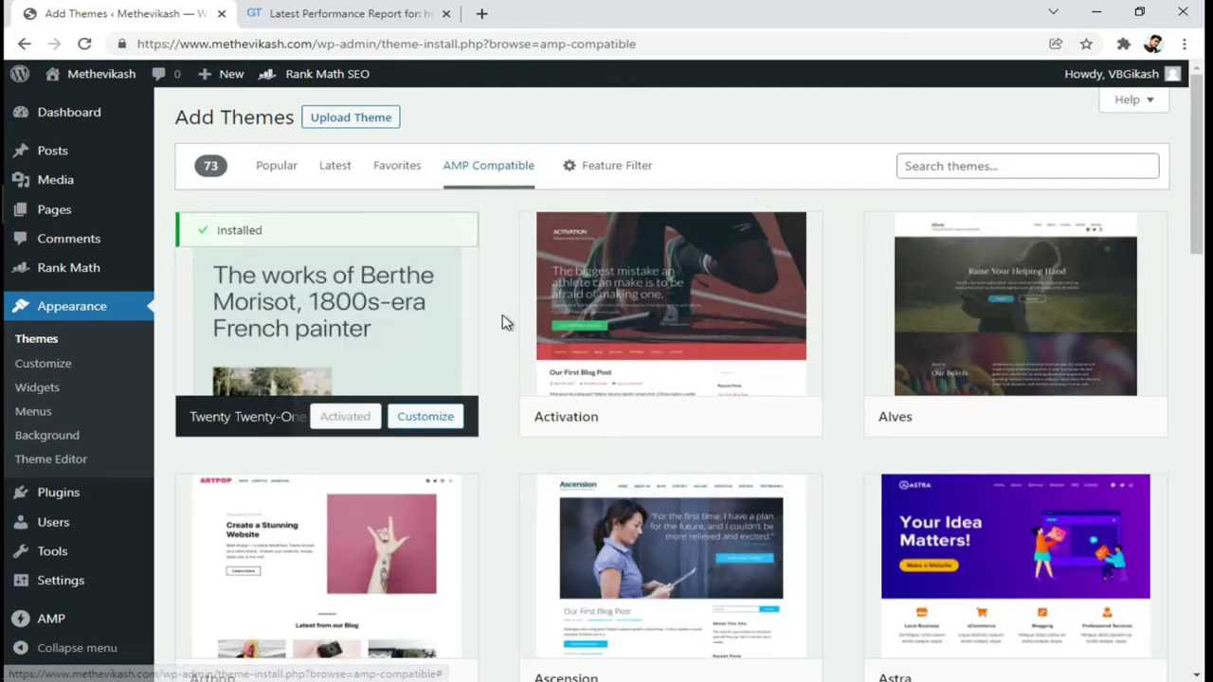
pyautogui.scroll(-1, 505, 327)
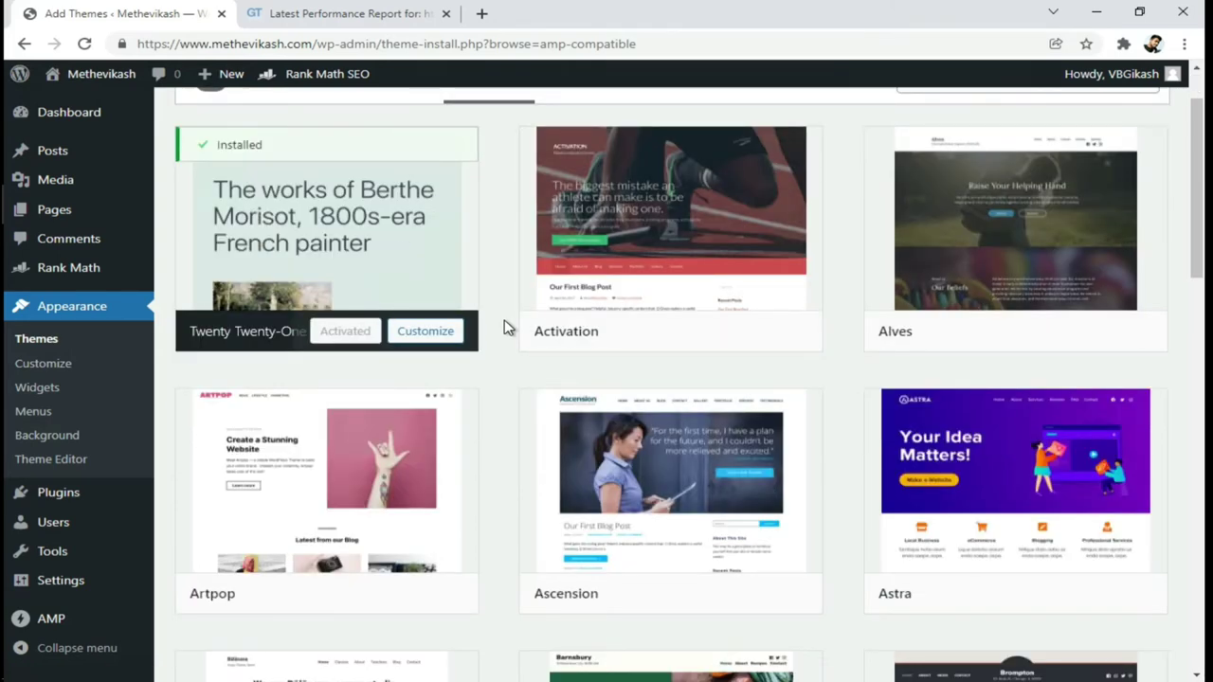
pyautogui.scroll(-3, 505, 327)
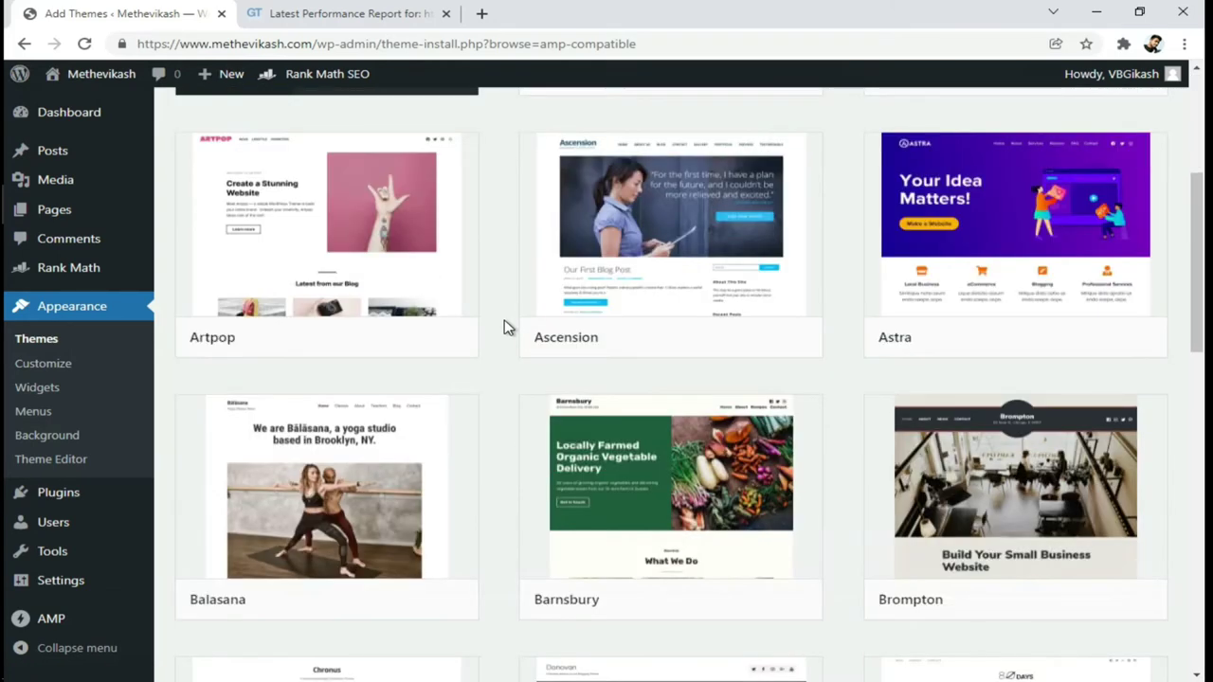
pyautogui.scroll(-3, 504, 327)
pyautogui.scroll(-1, 504, 327)
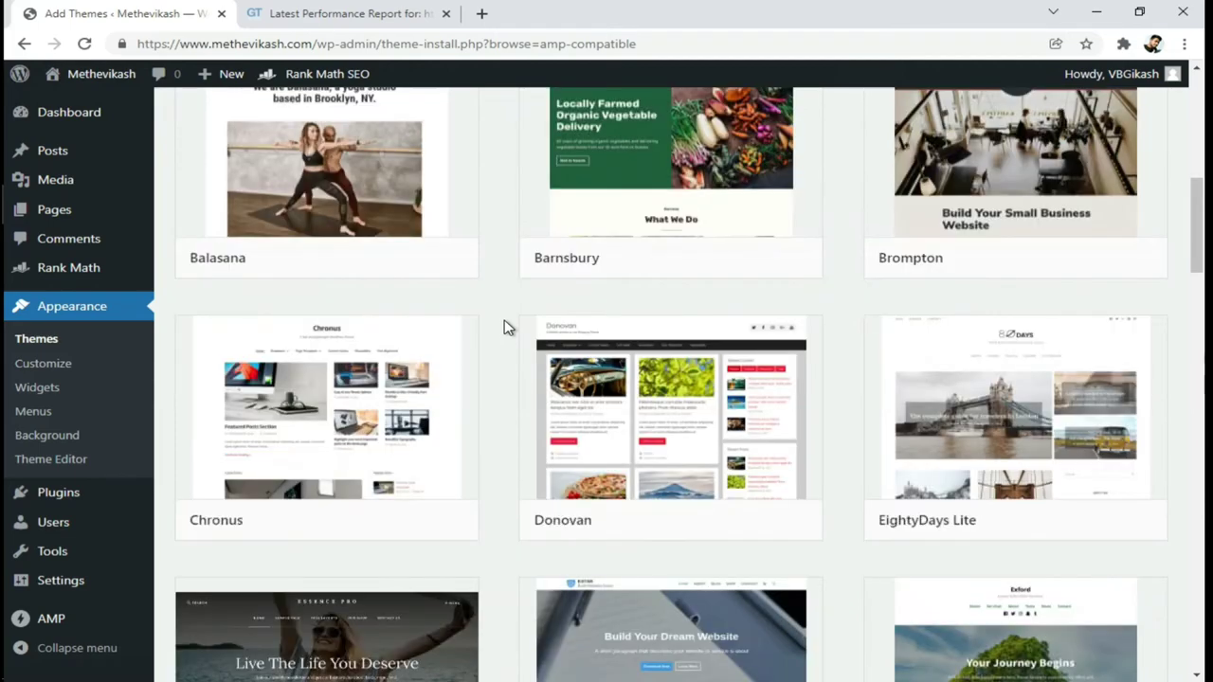
pyautogui.scroll(-2, 505, 327)
pyautogui.scroll(-6, 505, 327)
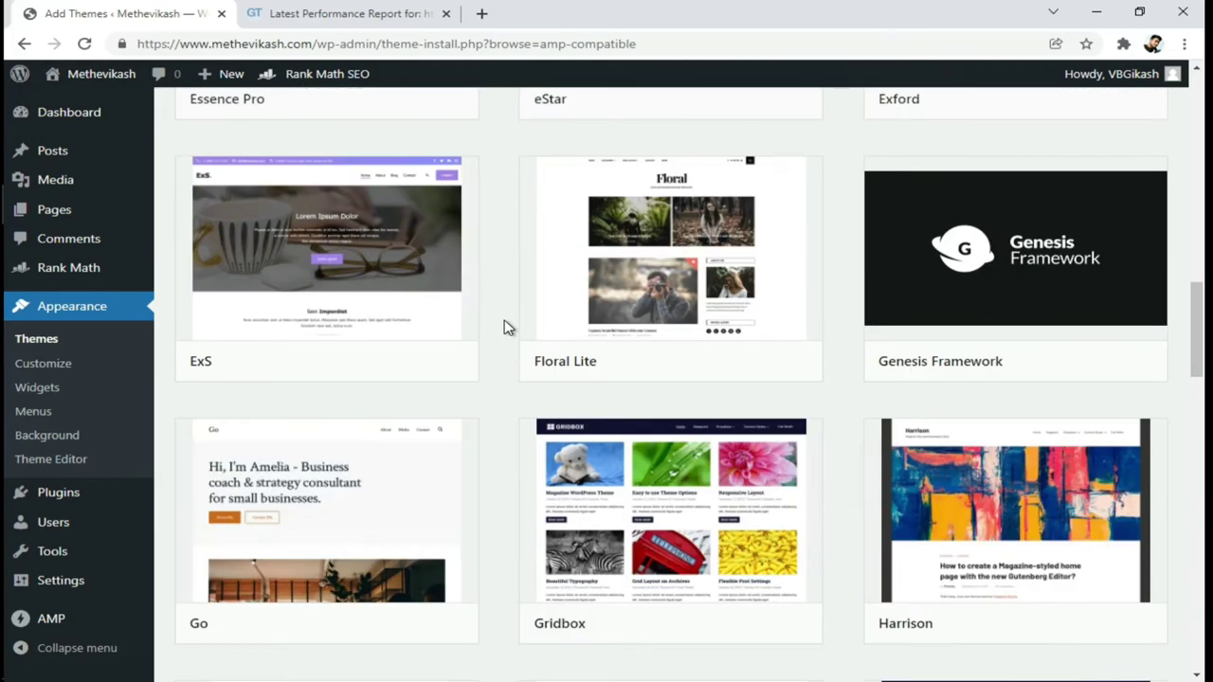
pyautogui.scroll(-2, 505, 327)
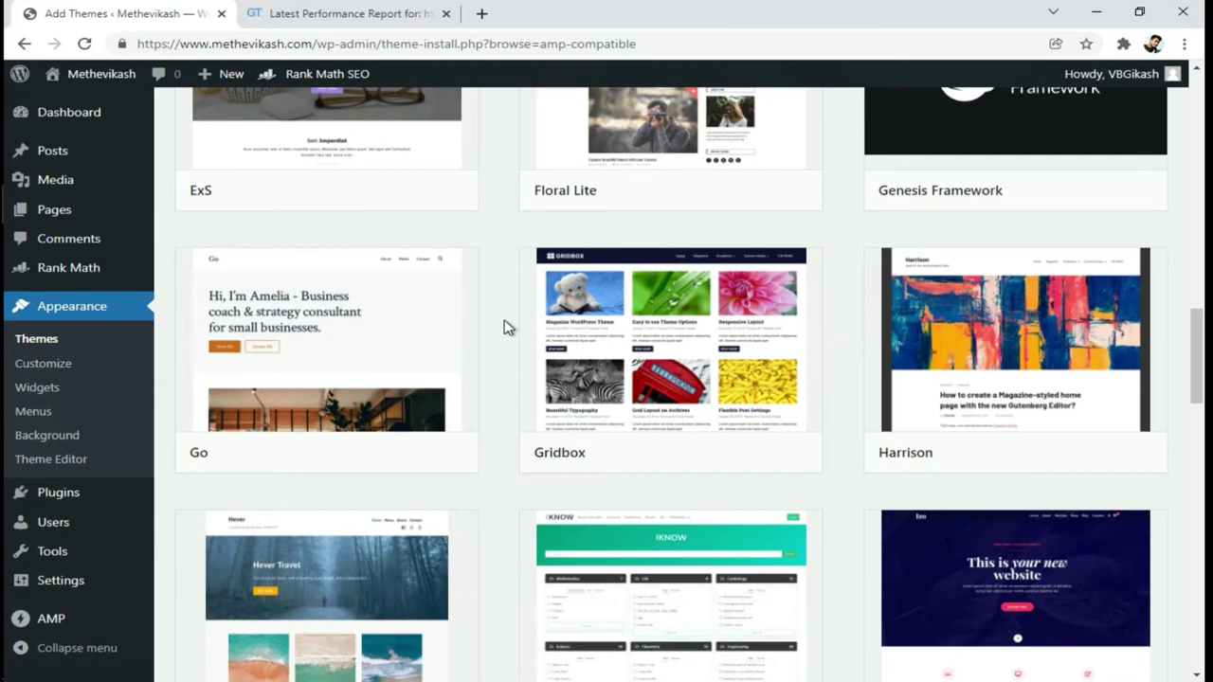
pyautogui.scroll(-1, 505, 327)
pyautogui.scroll(-4, 505, 327)
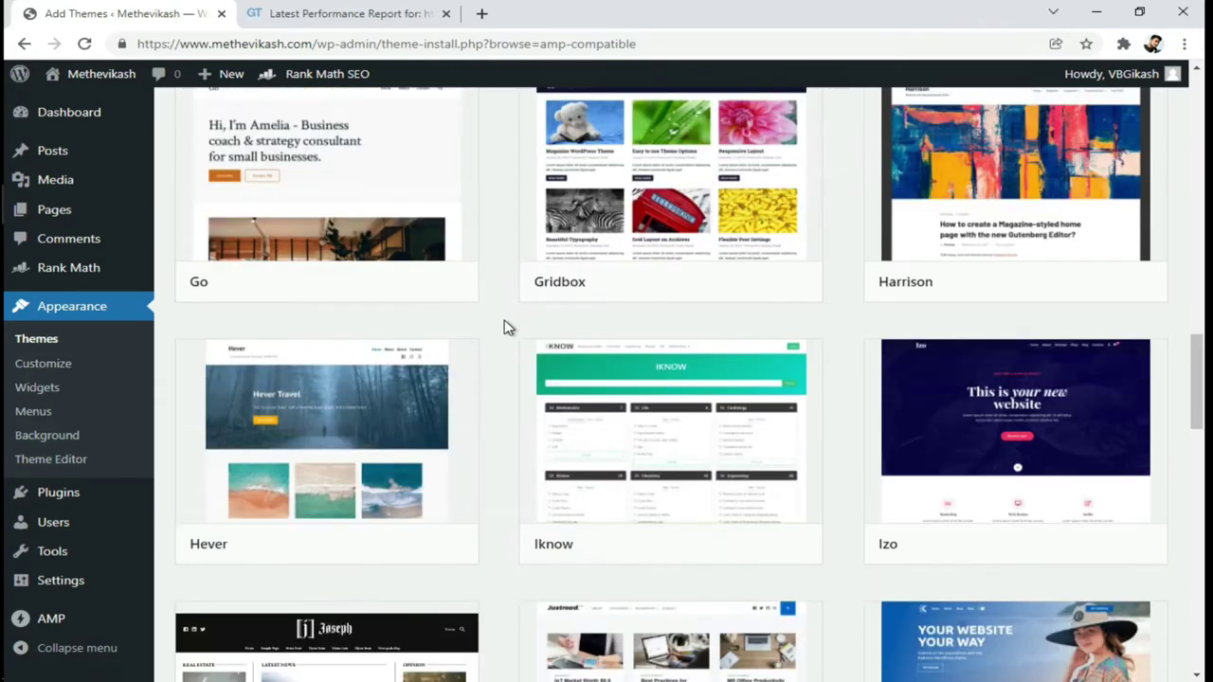
pyautogui.scroll(-6, 504, 327)
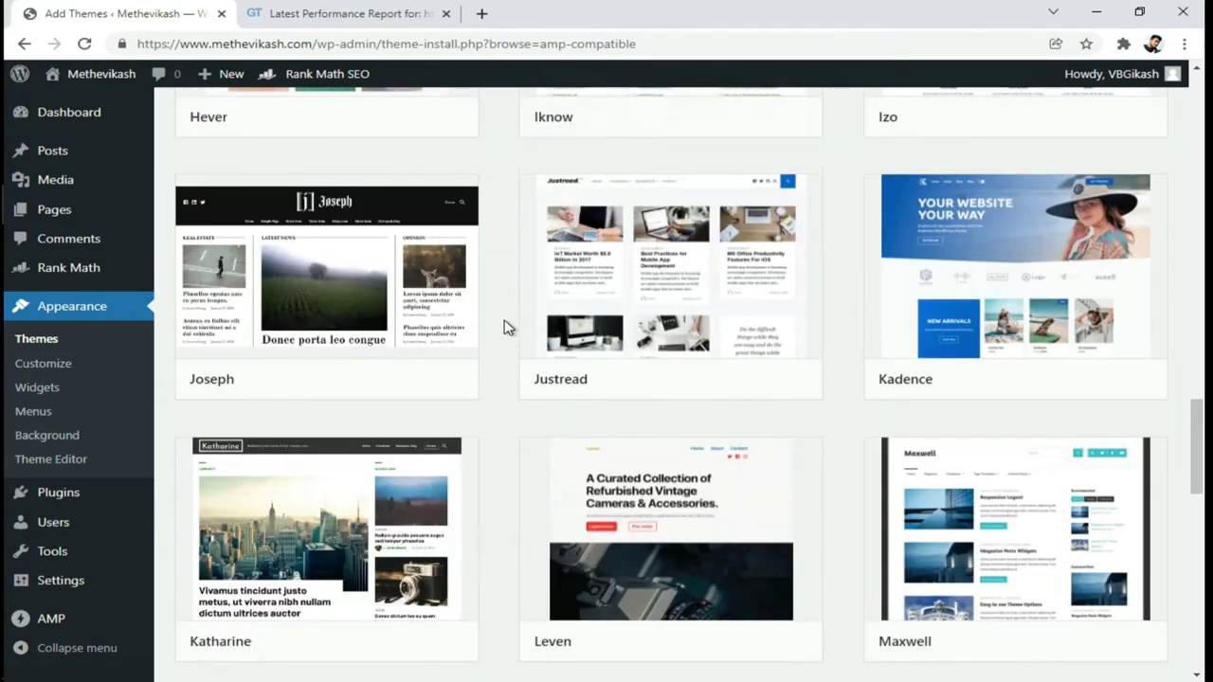
pyautogui.scroll(-4, 505, 327)
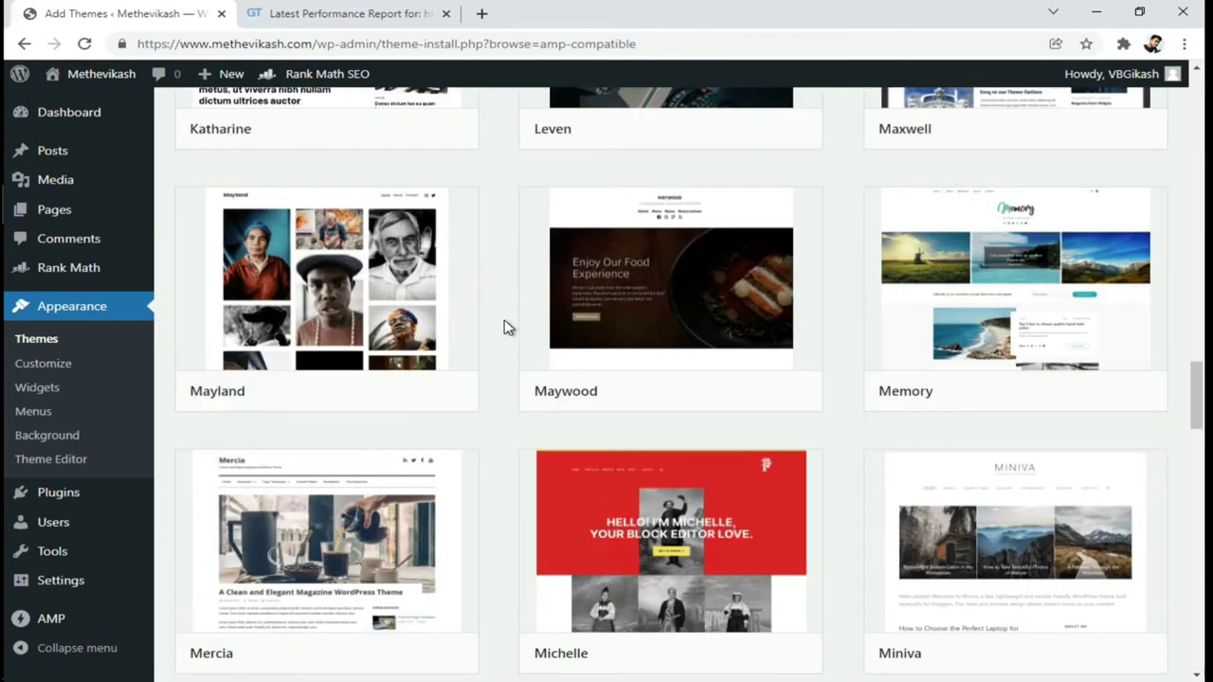
pyautogui.scroll(12, 504, 327)
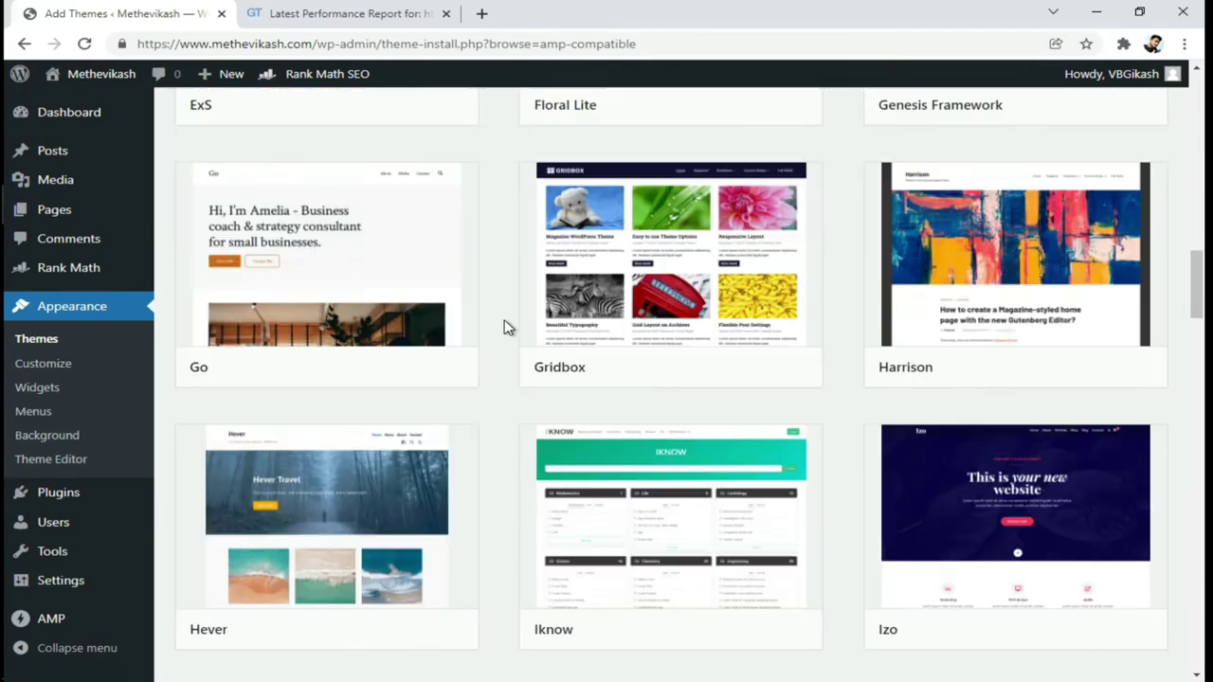
pyautogui.scroll(1, 504, 327)
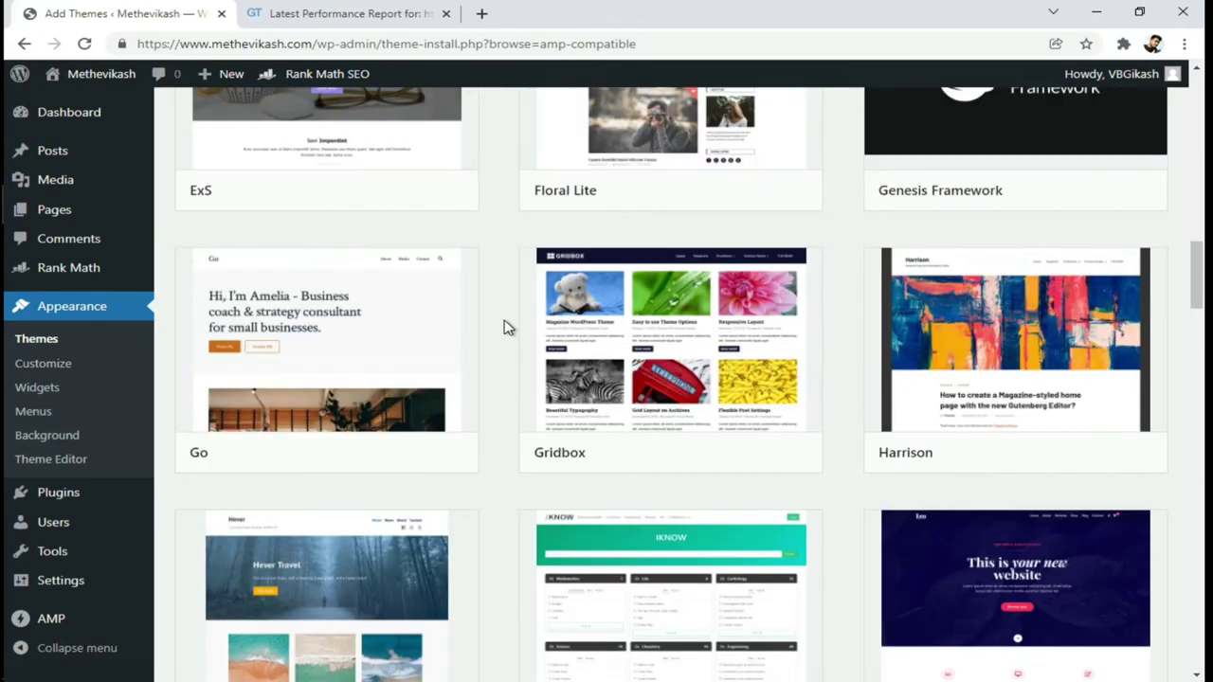
pyautogui.click(661, 347)
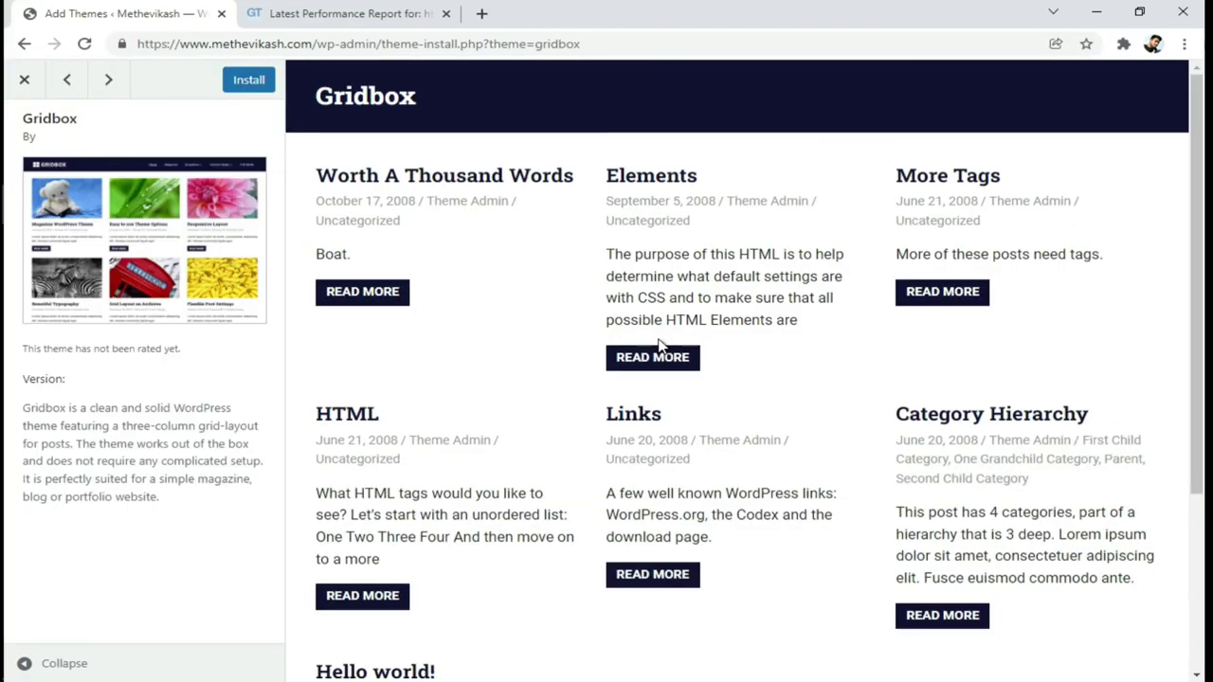
# Step: Check the Gridbox preview down to its footer credit, and install and activate the theme
pyautogui.scroll(-3, 588, 414)
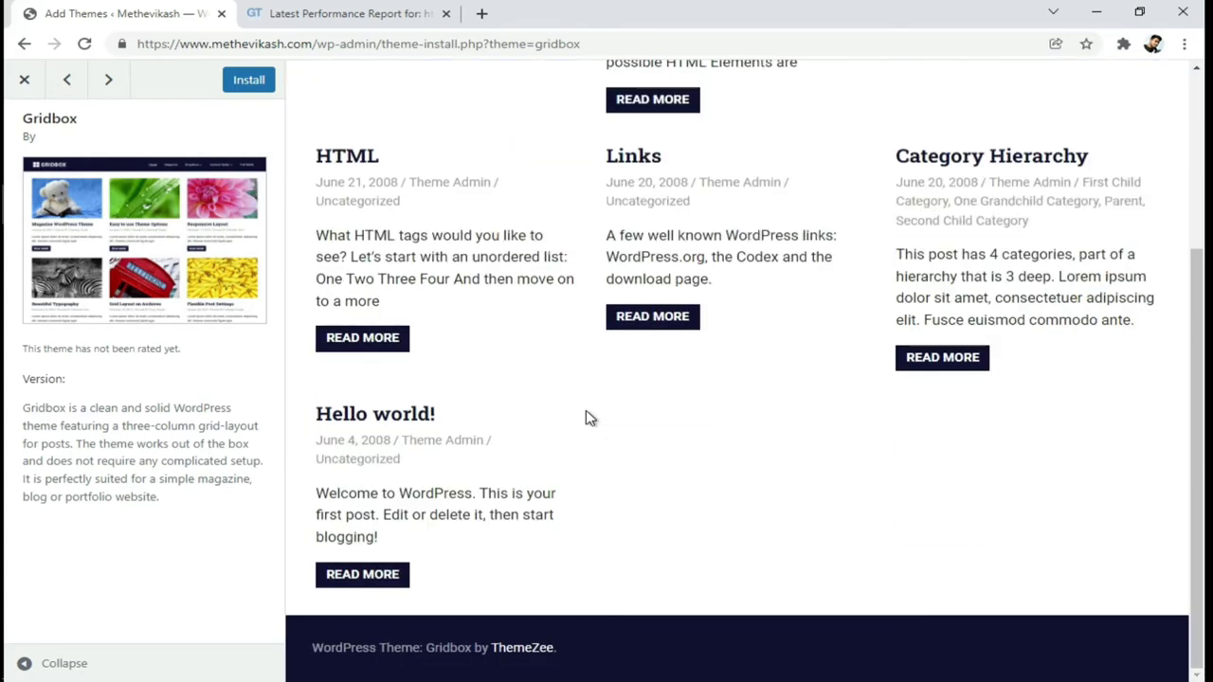
pyautogui.scroll(3, 588, 418)
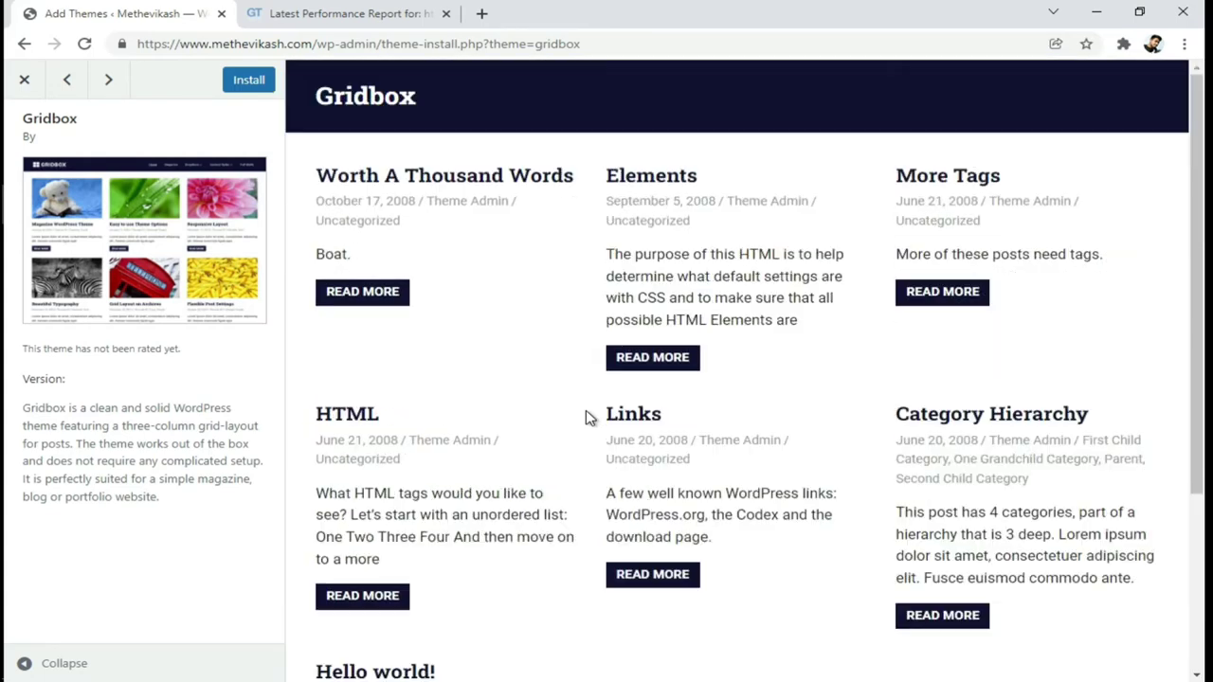
pyautogui.scroll(-3, 587, 418)
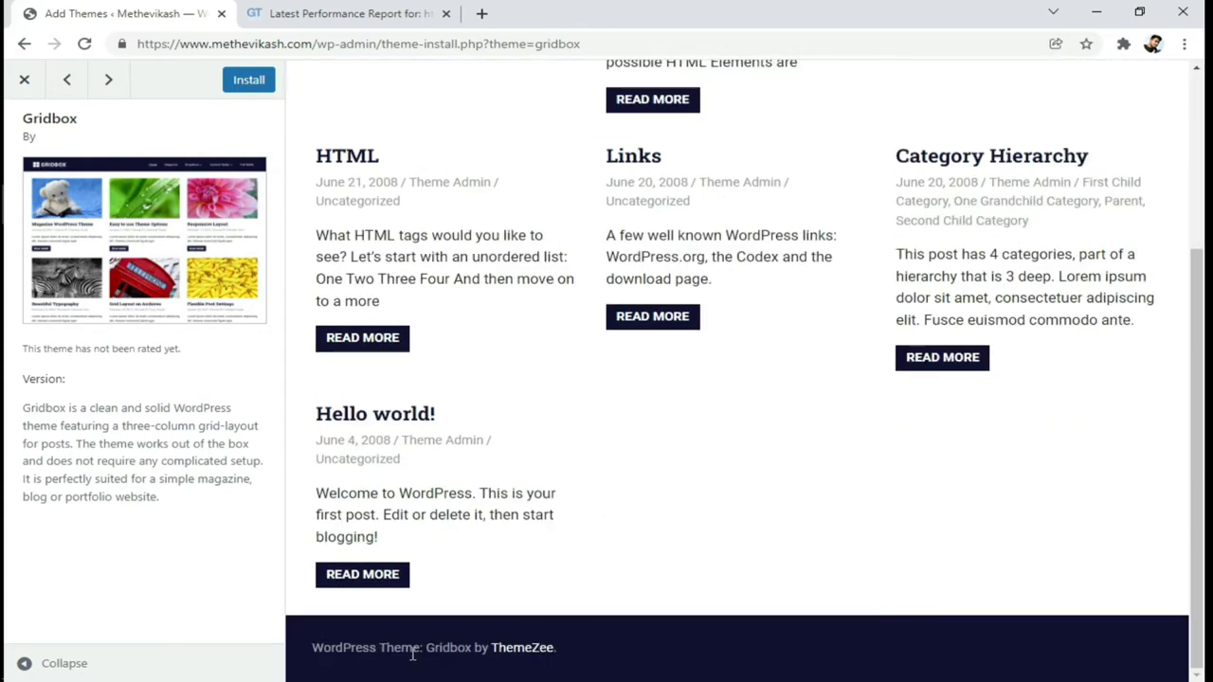
pyautogui.moveTo(406, 650); pyautogui.dragTo(596, 650)
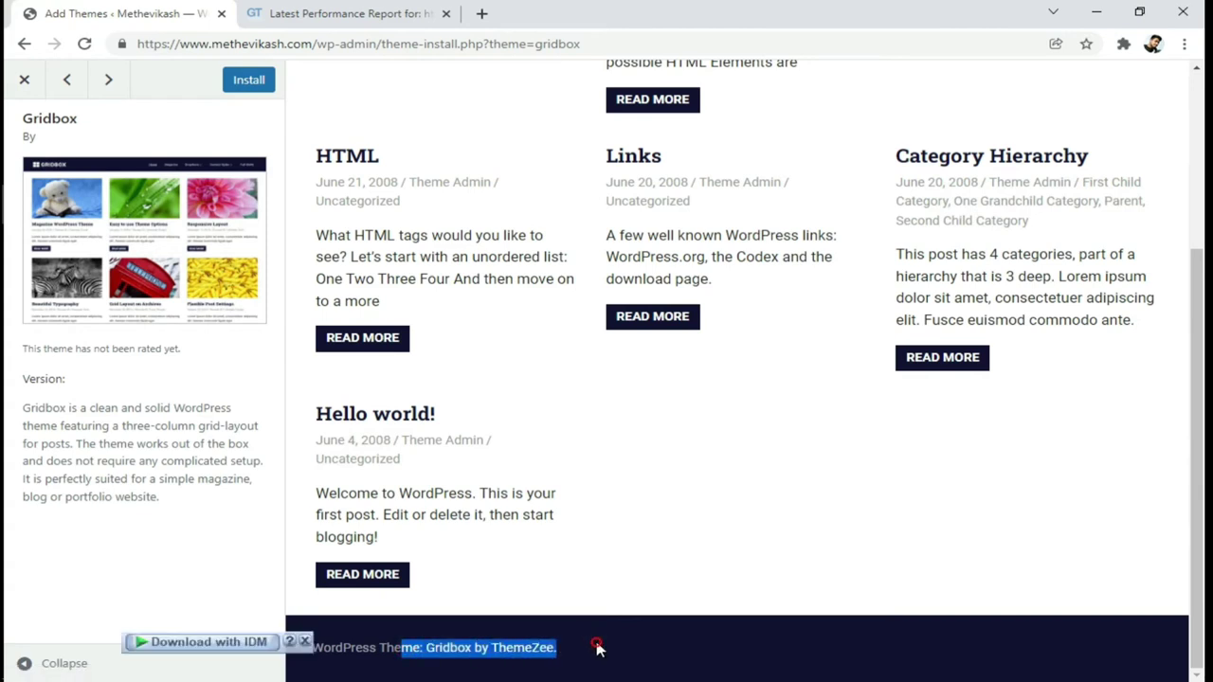
pyautogui.click(597, 648)
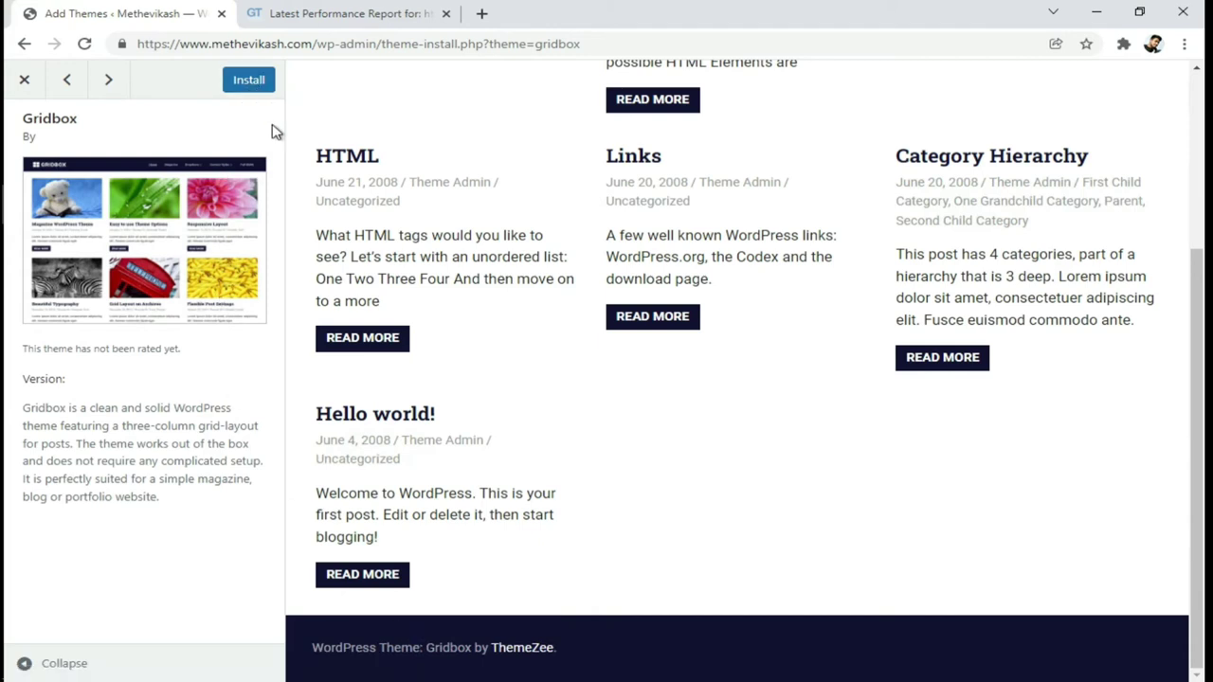
pyautogui.click(251, 81)
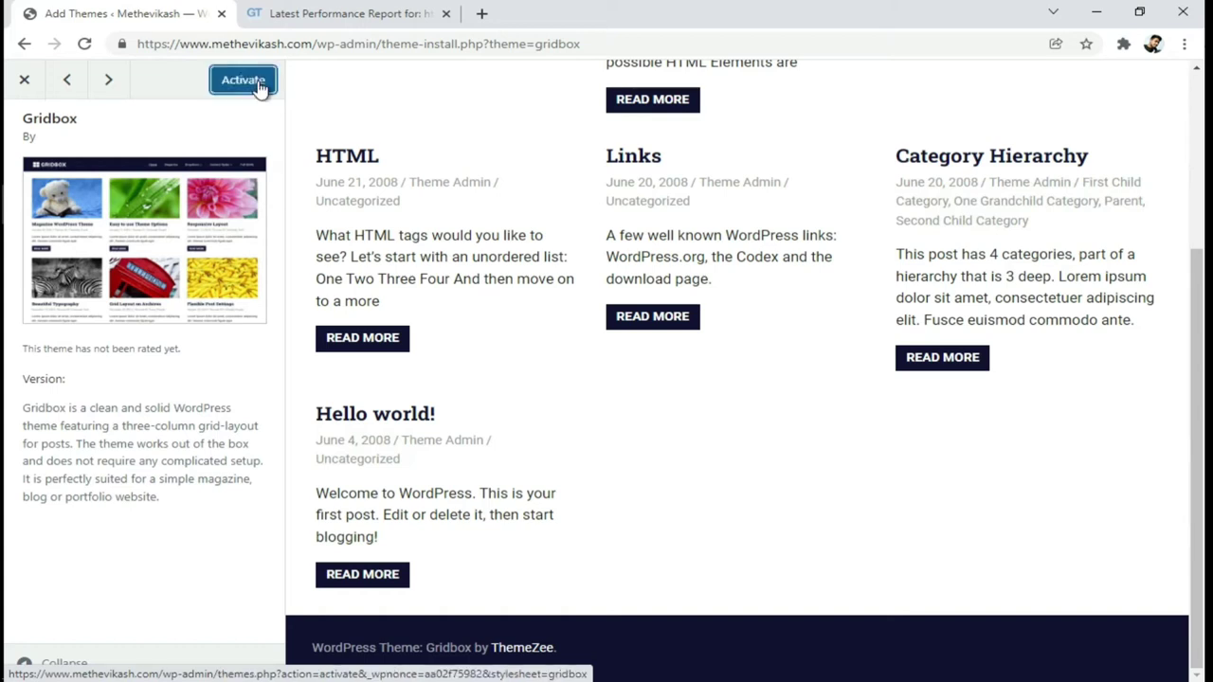
pyautogui.click(258, 82)
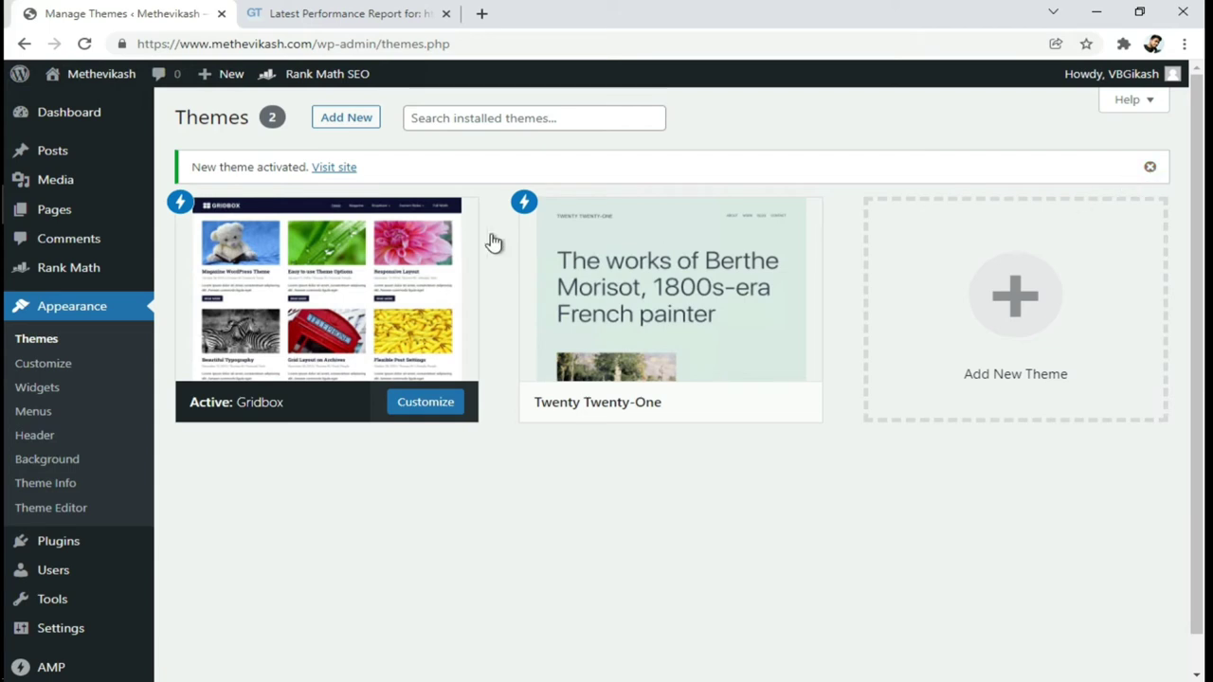
# Step: Open the live site in a separate browser tab to view its homepage with the Gridbox theme
pyautogui.rightClick(329, 170)
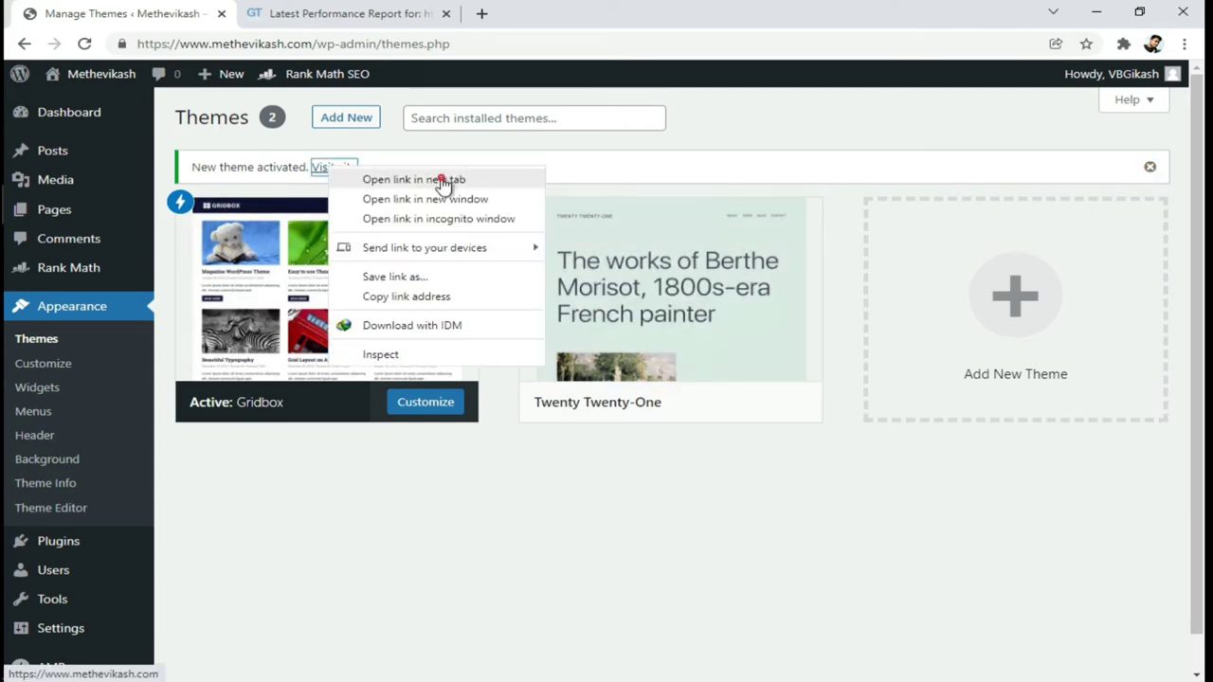
pyautogui.click(442, 182)
pyautogui.click(318, 21)
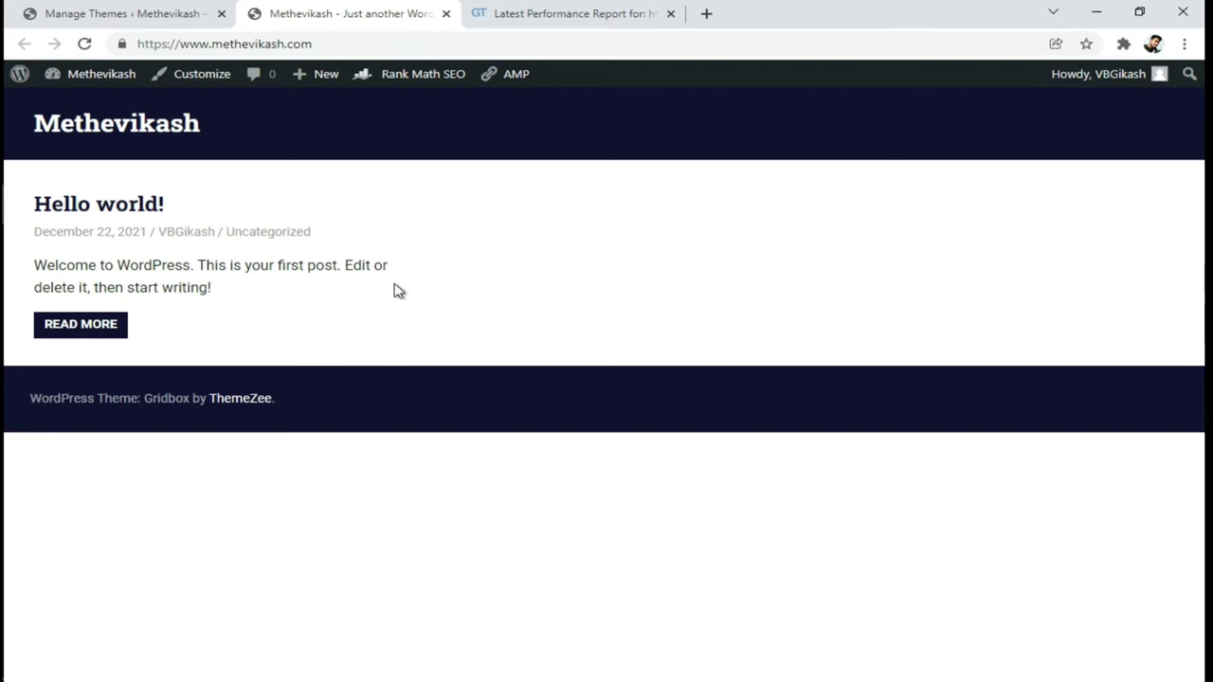
# Step: Open the customizer from Gridbox's theme details and set the site identity tagline to "All Tech Community"
pyautogui.click(160, 26)
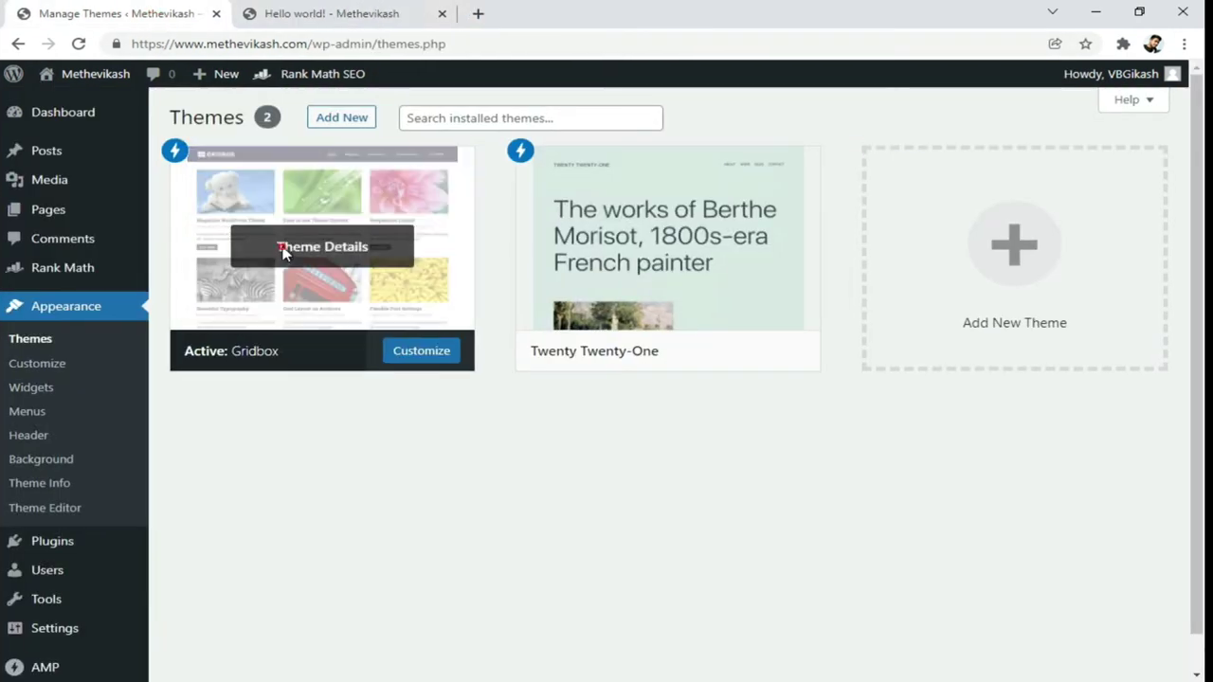
pyautogui.click(283, 251)
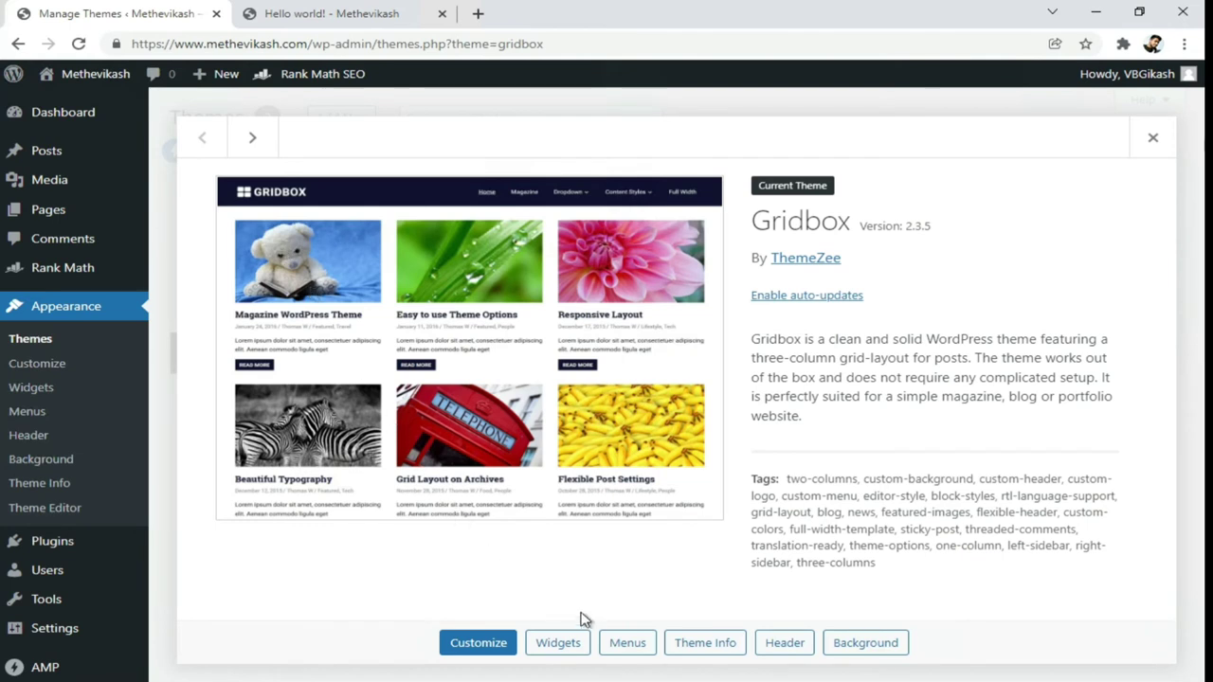
pyautogui.click(481, 645)
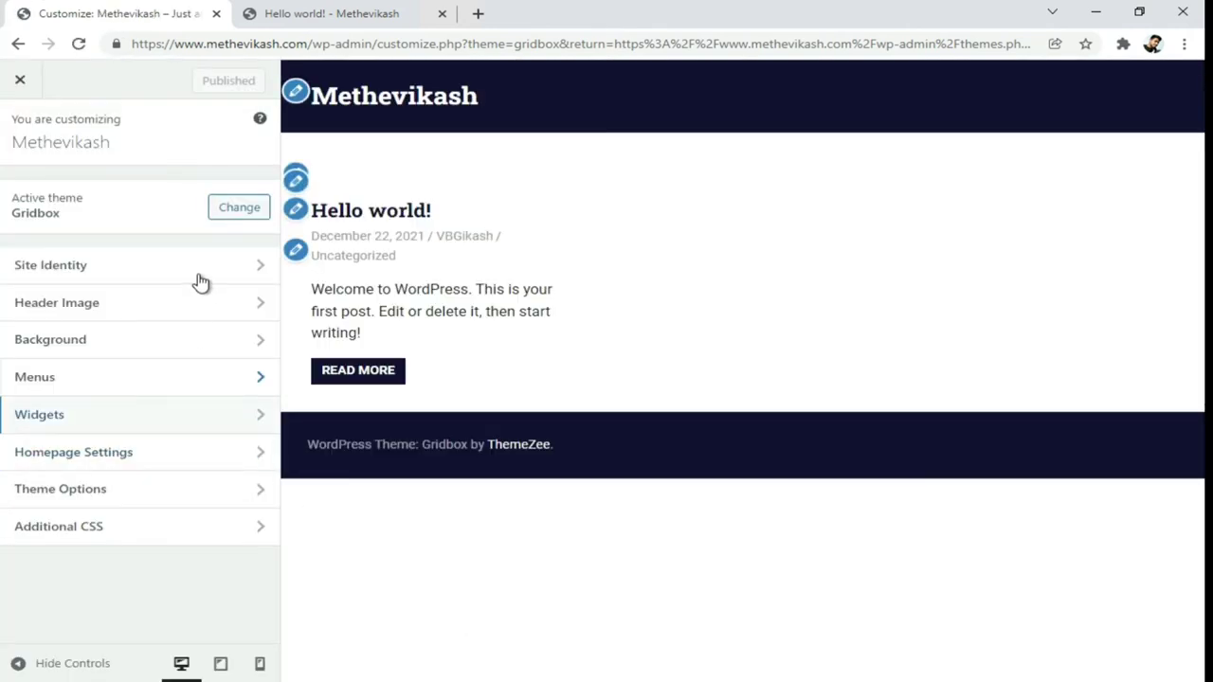
pyautogui.click(201, 283)
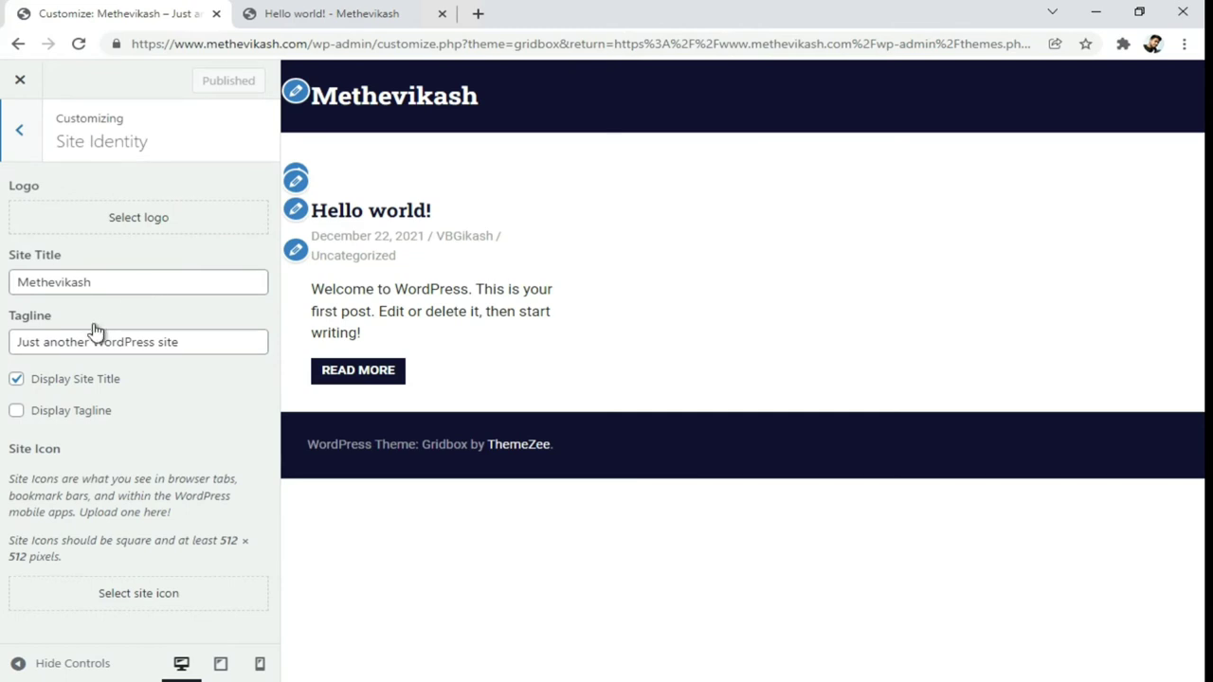
pyautogui.moveTo(189, 343); pyautogui.dragTo(15, 346)
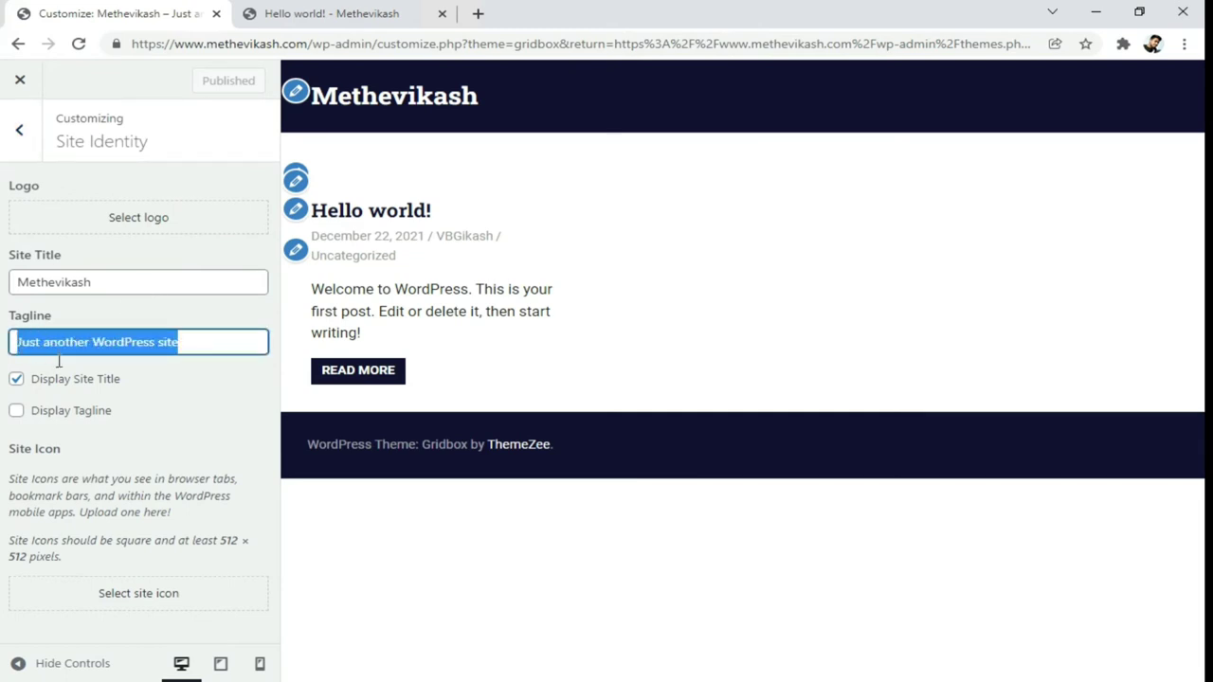
pyautogui.write('All Tech Co')
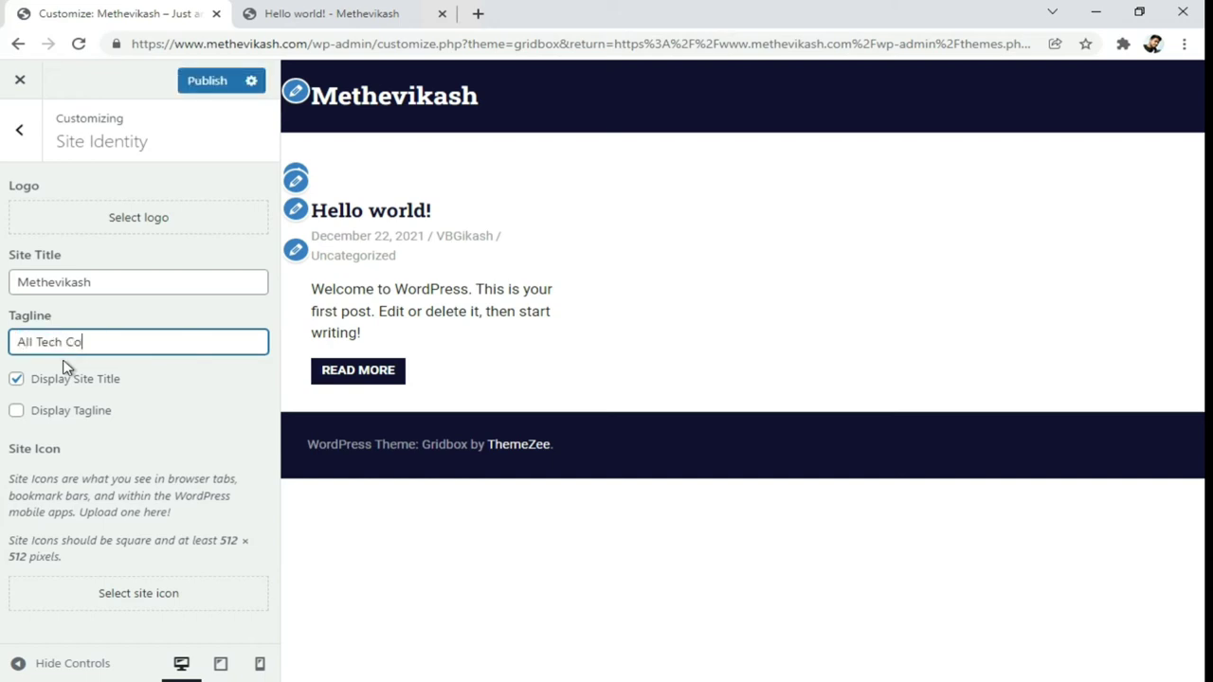
pyautogui.write('mmunity')
# Step: Turn off the display of the site title in the header and return to the customizer overview
pyautogui.click(54, 389)
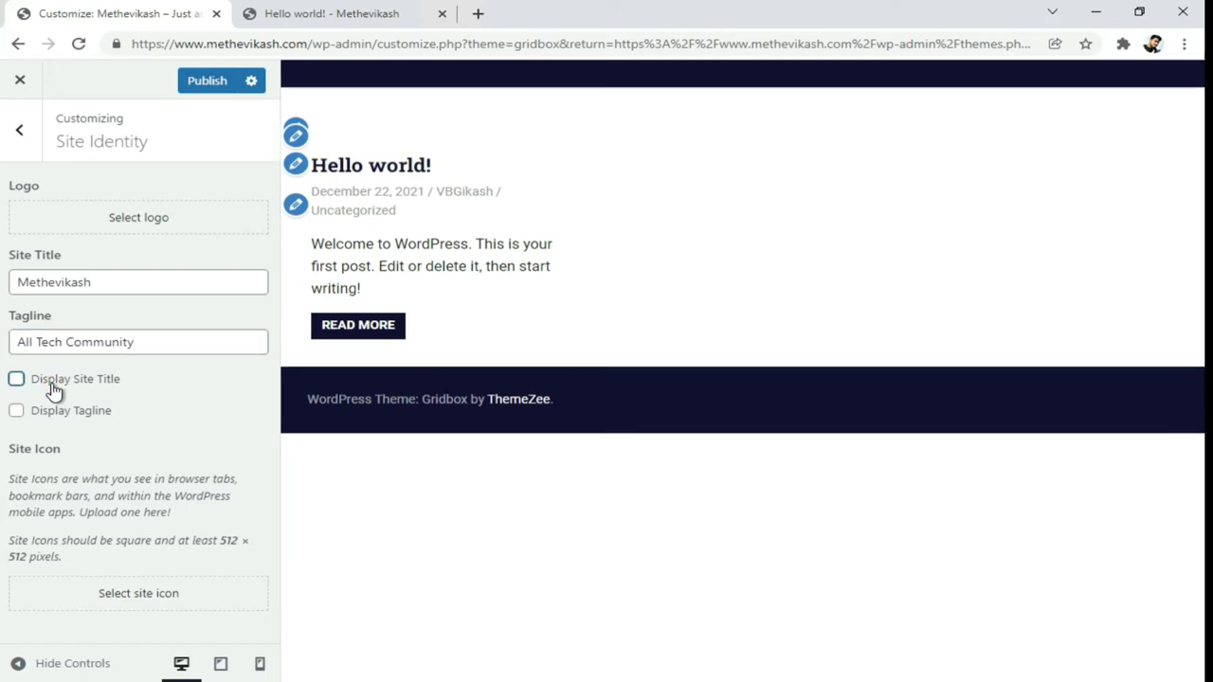
pyautogui.click(54, 389)
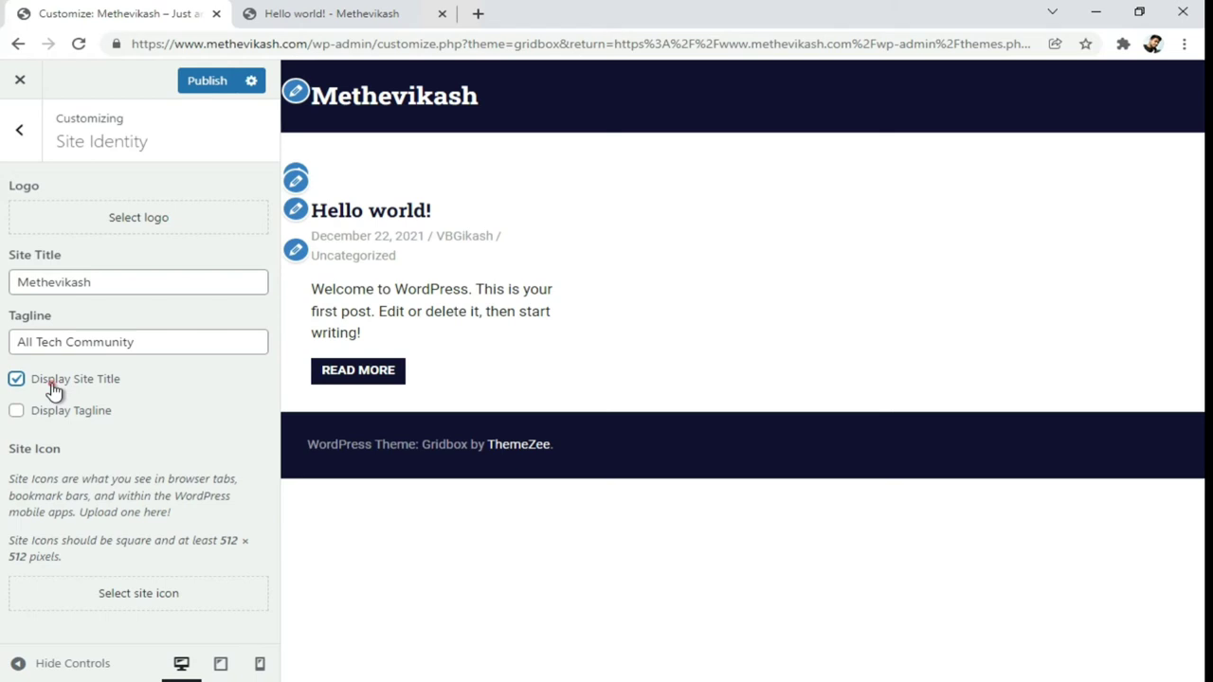
pyautogui.click(54, 388)
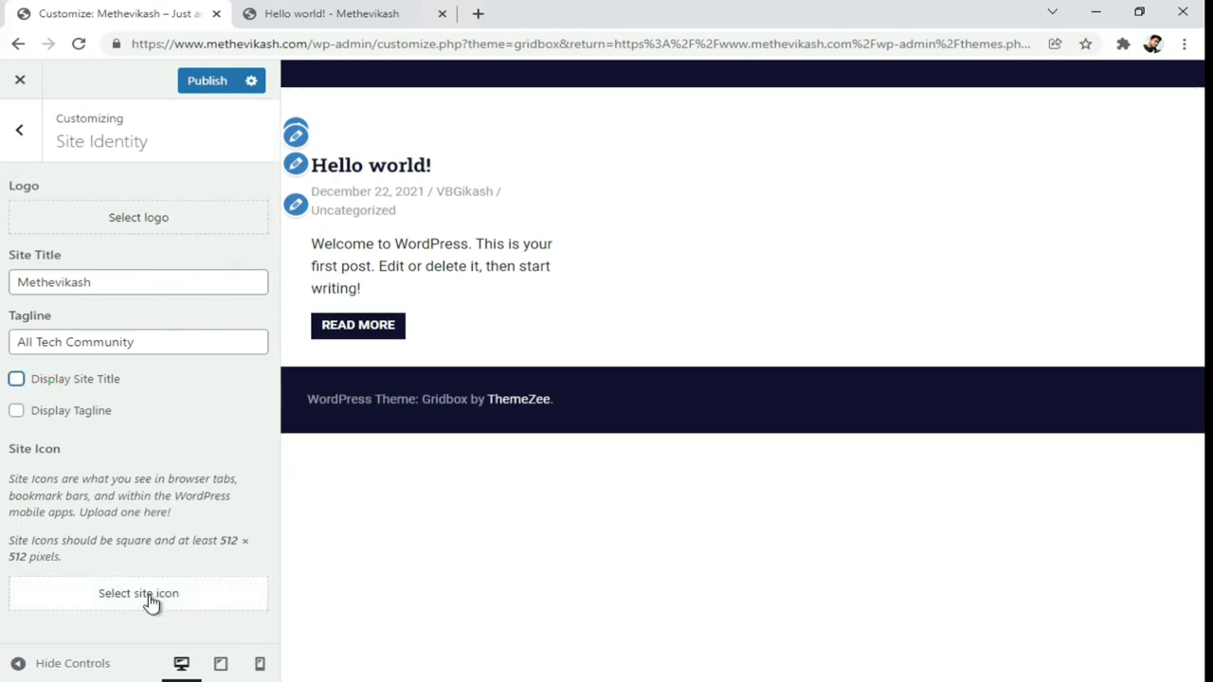
pyautogui.click(12, 142)
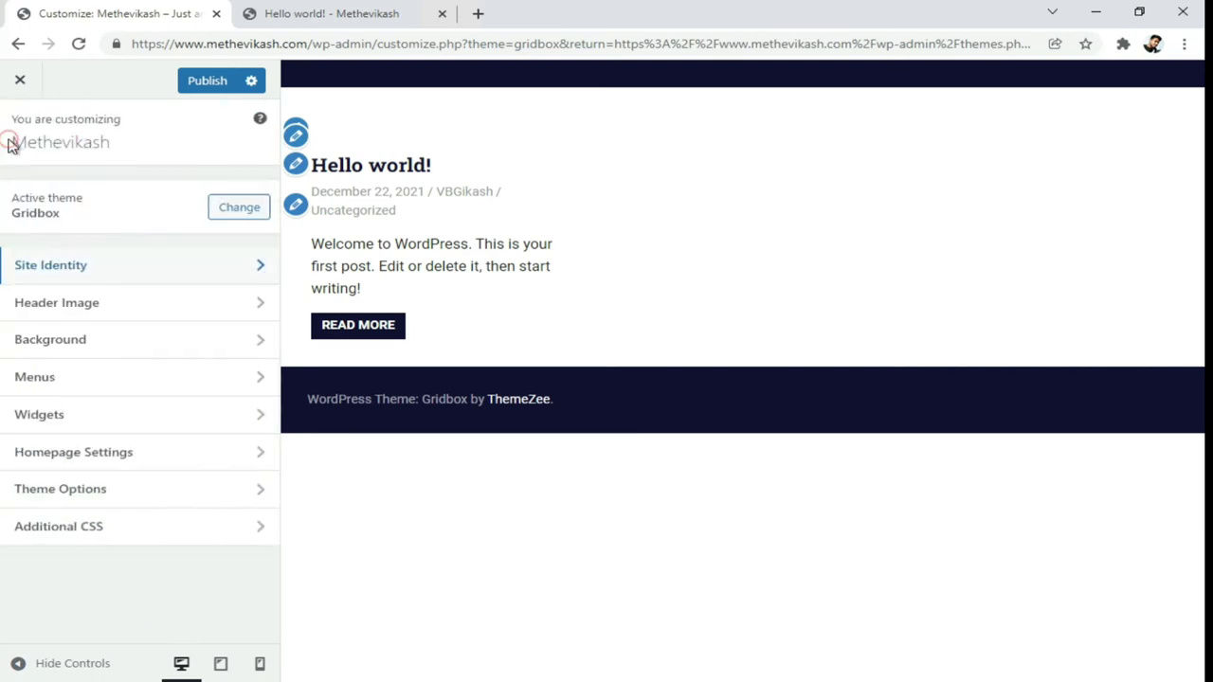
# Step: Look through the customizer's Header Image, Background, Menus, Widgets and Homepage Settings sections without editing them
pyautogui.click(73, 308)
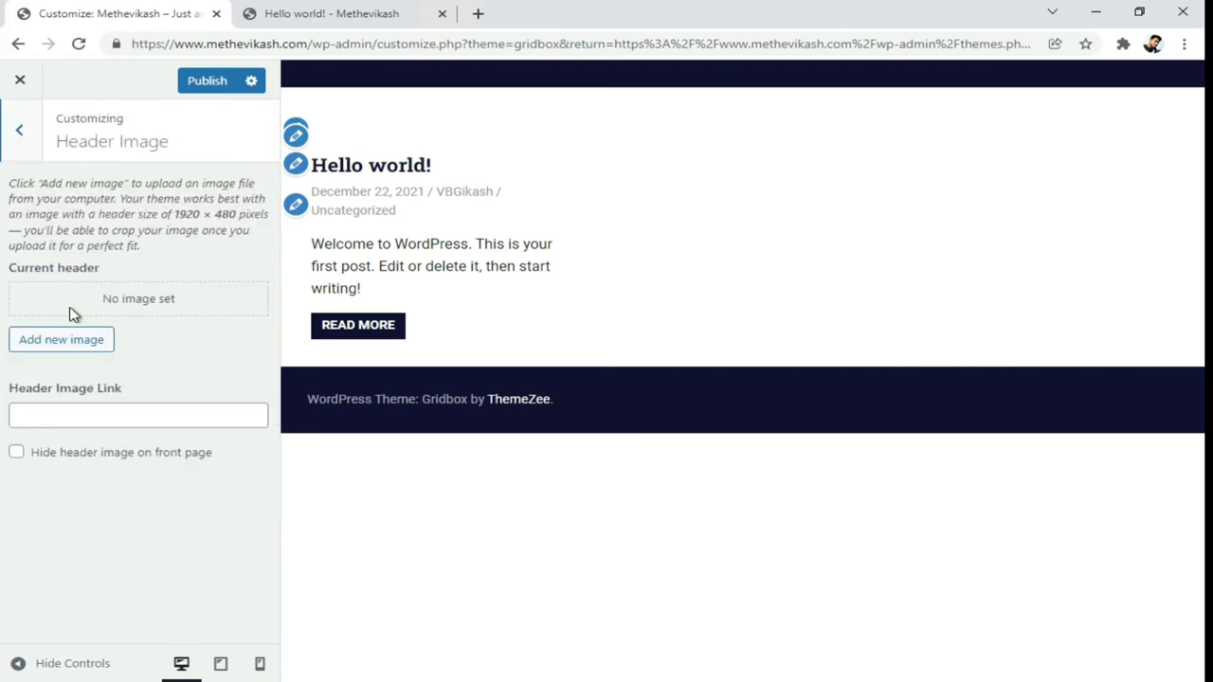
pyautogui.click(27, 158)
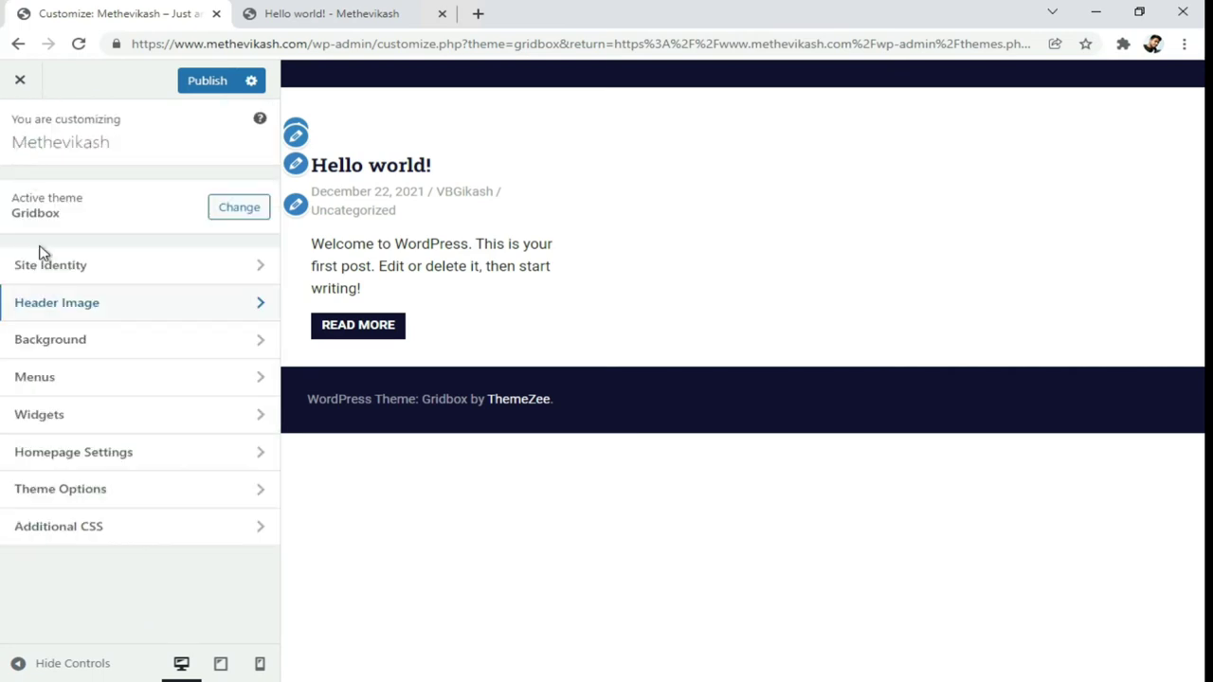
pyautogui.click(54, 347)
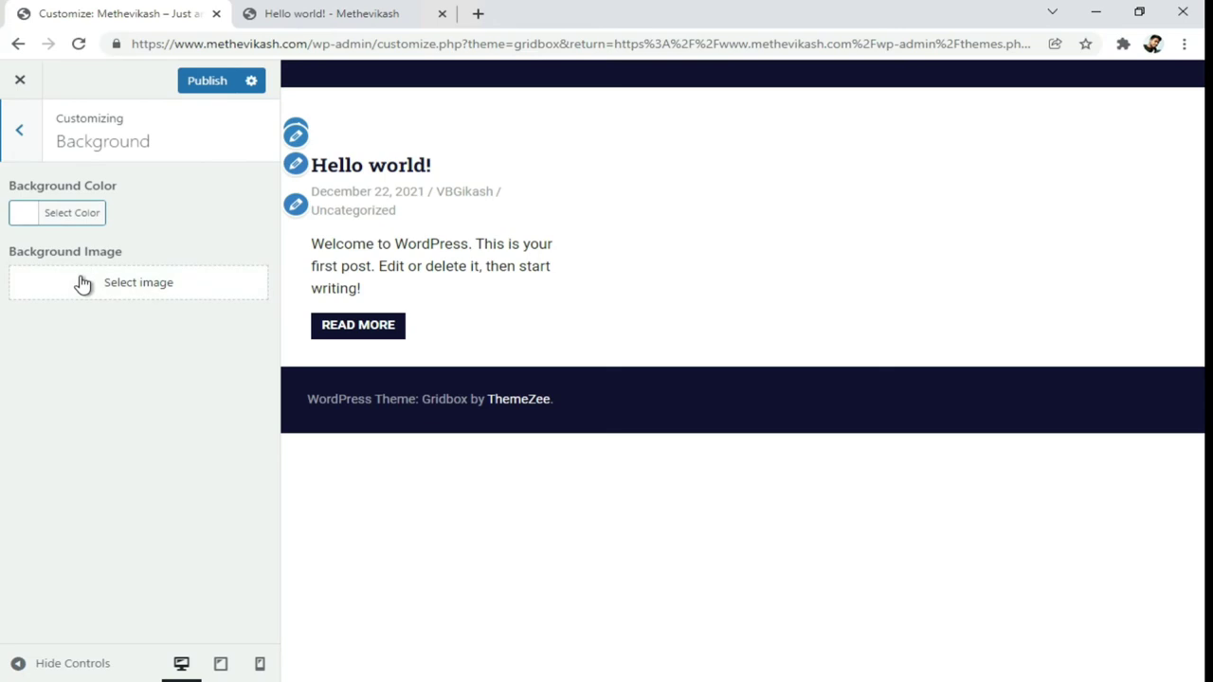
pyautogui.click(31, 155)
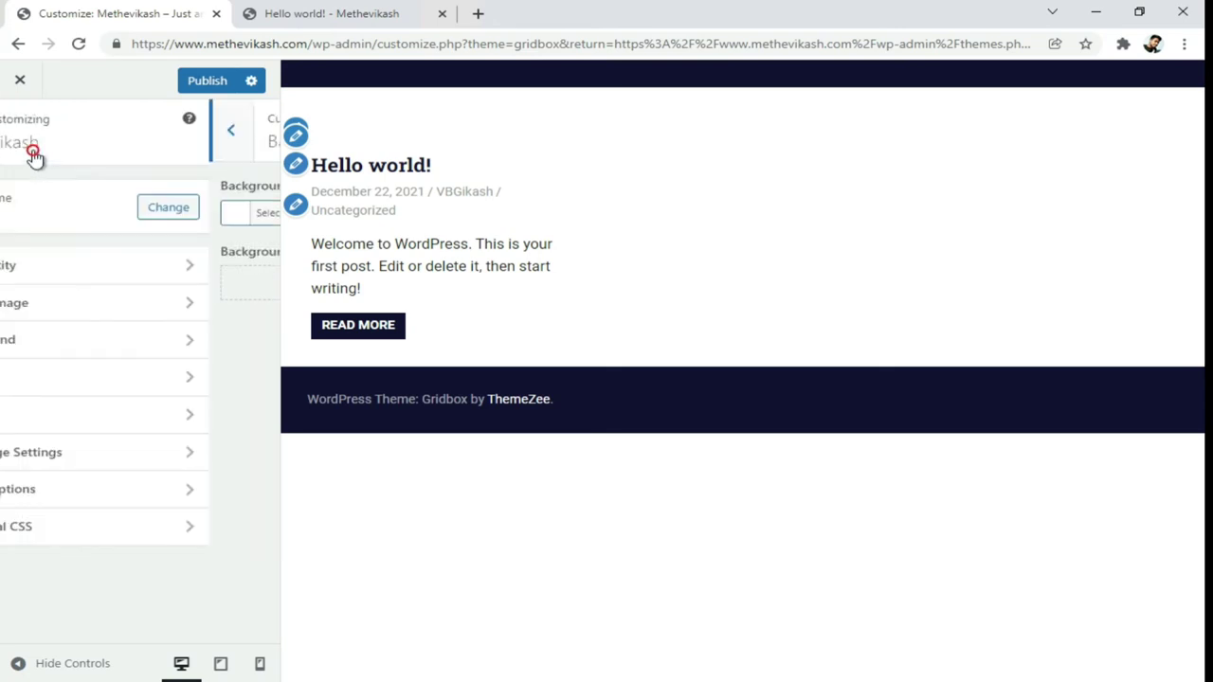
pyautogui.click(91, 389)
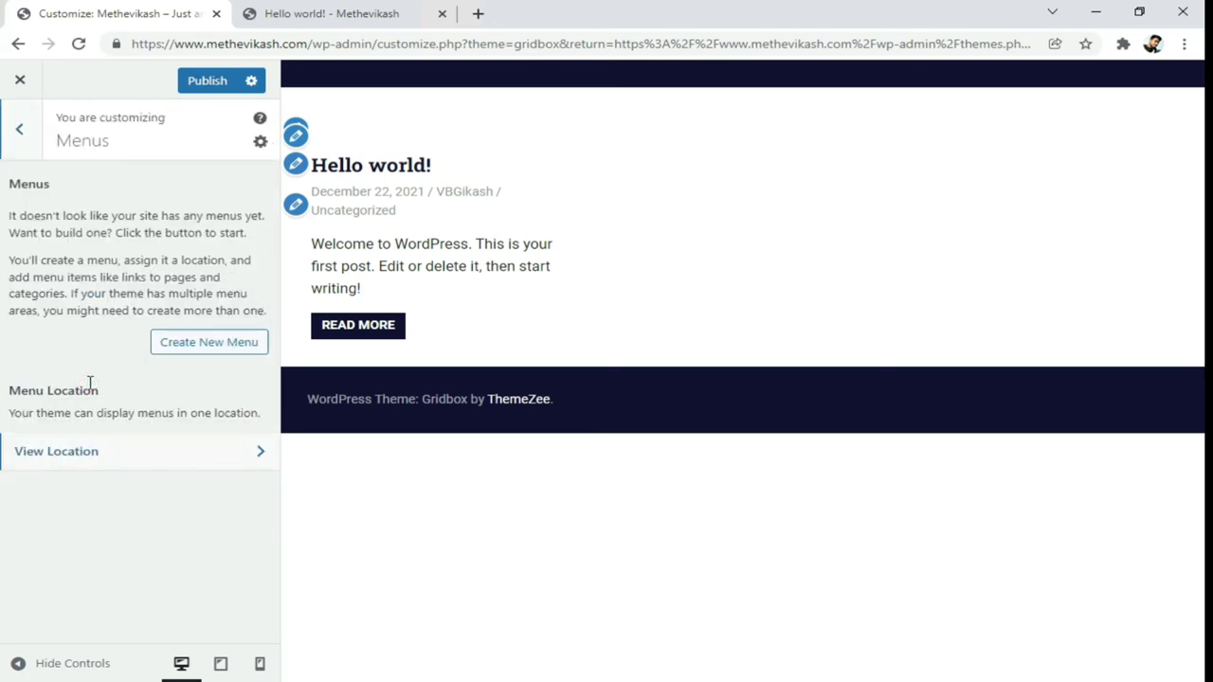
pyautogui.click(21, 151)
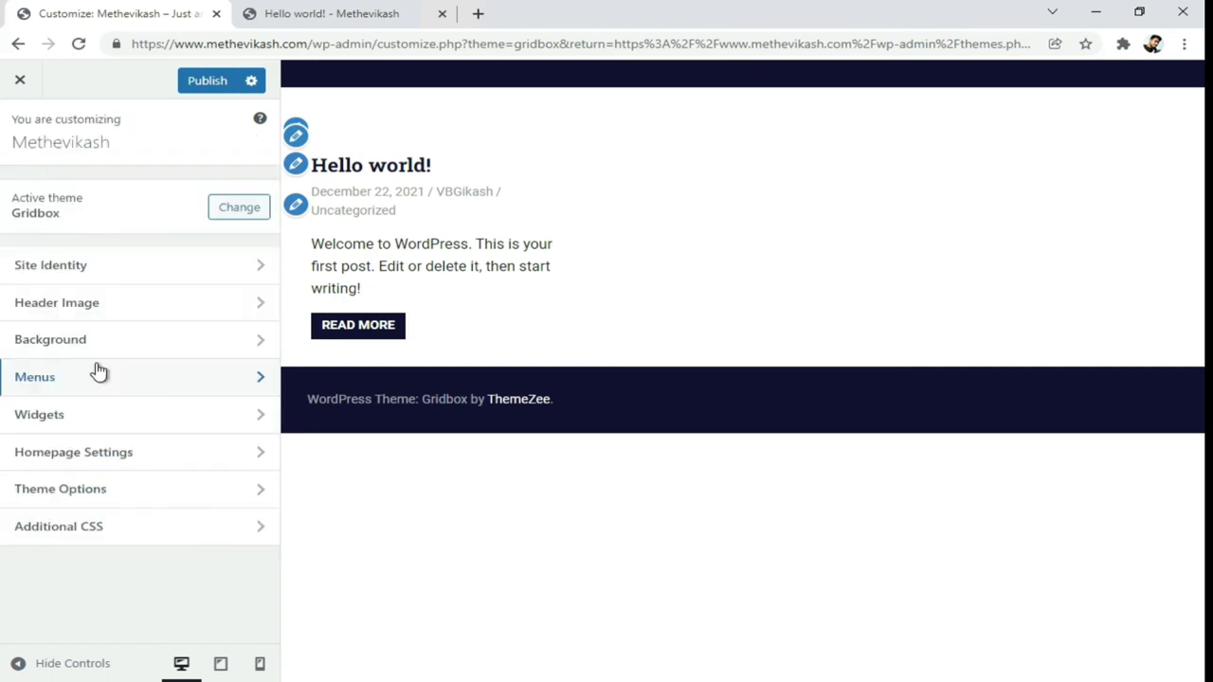
pyautogui.click(95, 414)
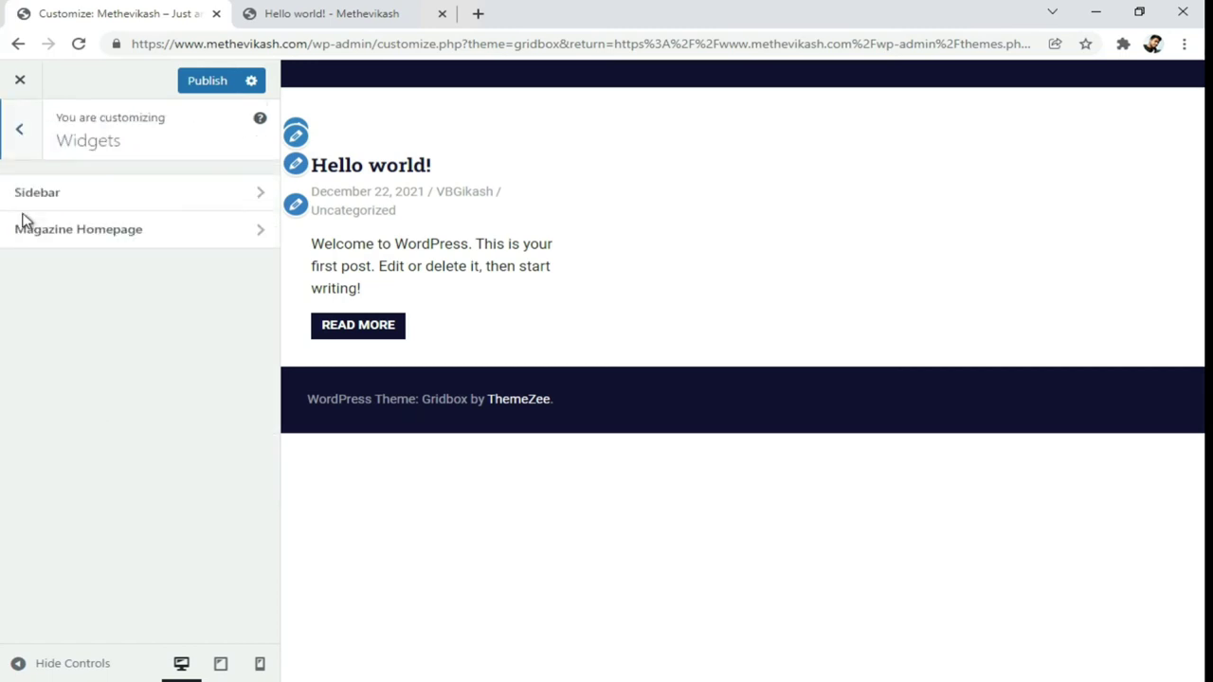
pyautogui.click(19, 151)
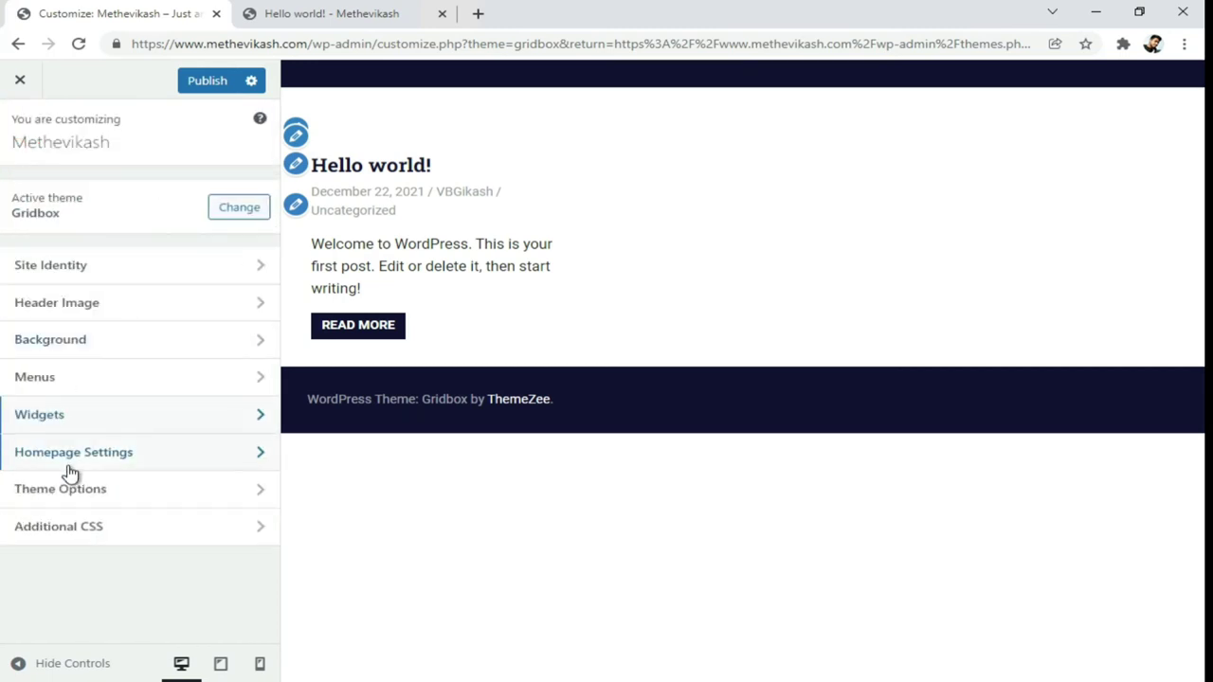
pyautogui.click(165, 467)
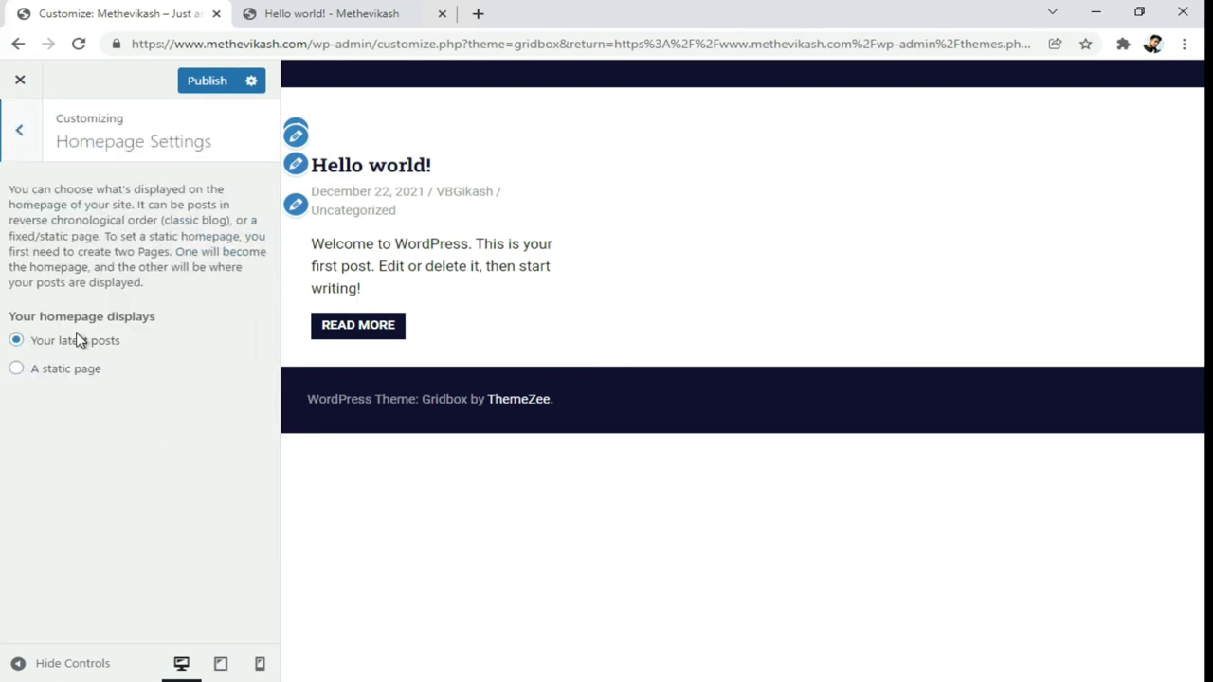
pyautogui.click(36, 142)
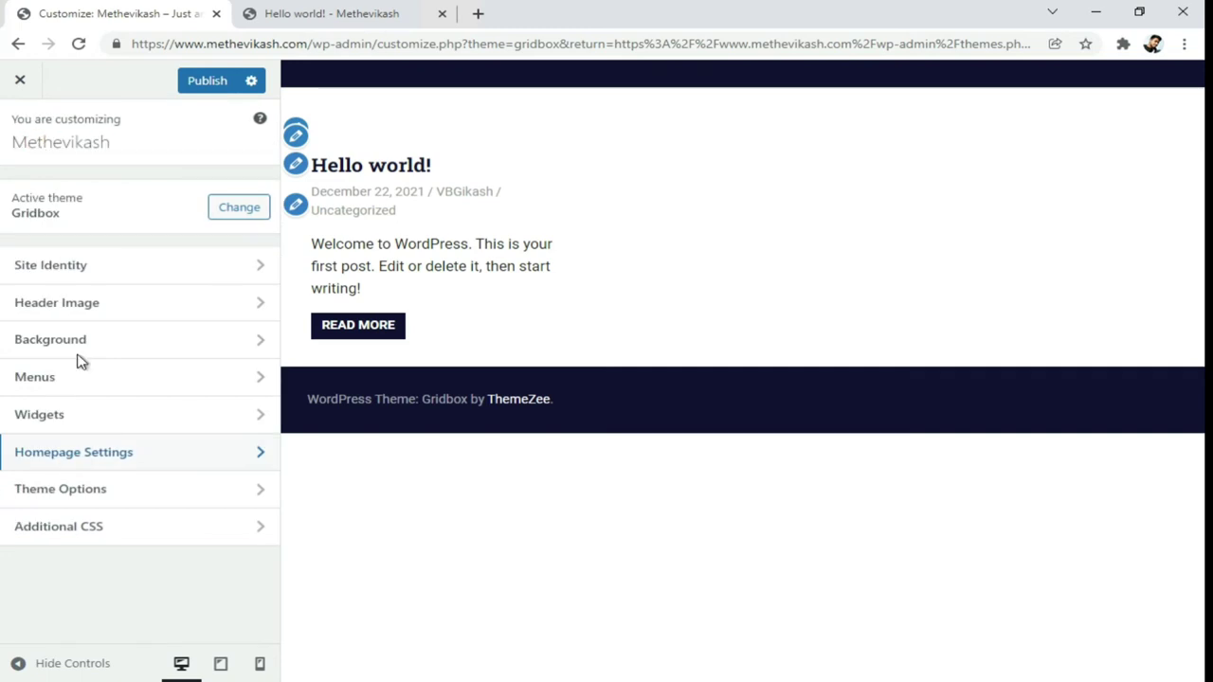
# Step: Review the General Settings, Blog Settings and Post Settings within the Gridbox theme options
pyautogui.click(117, 499)
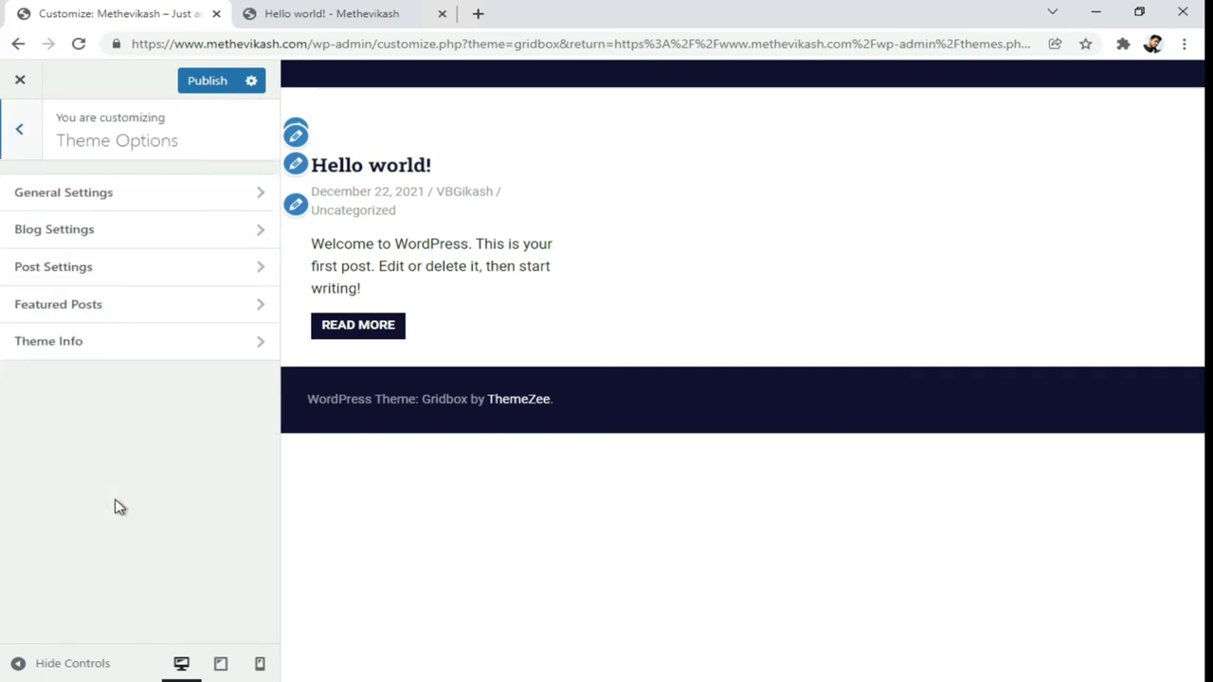
pyautogui.click(135, 196)
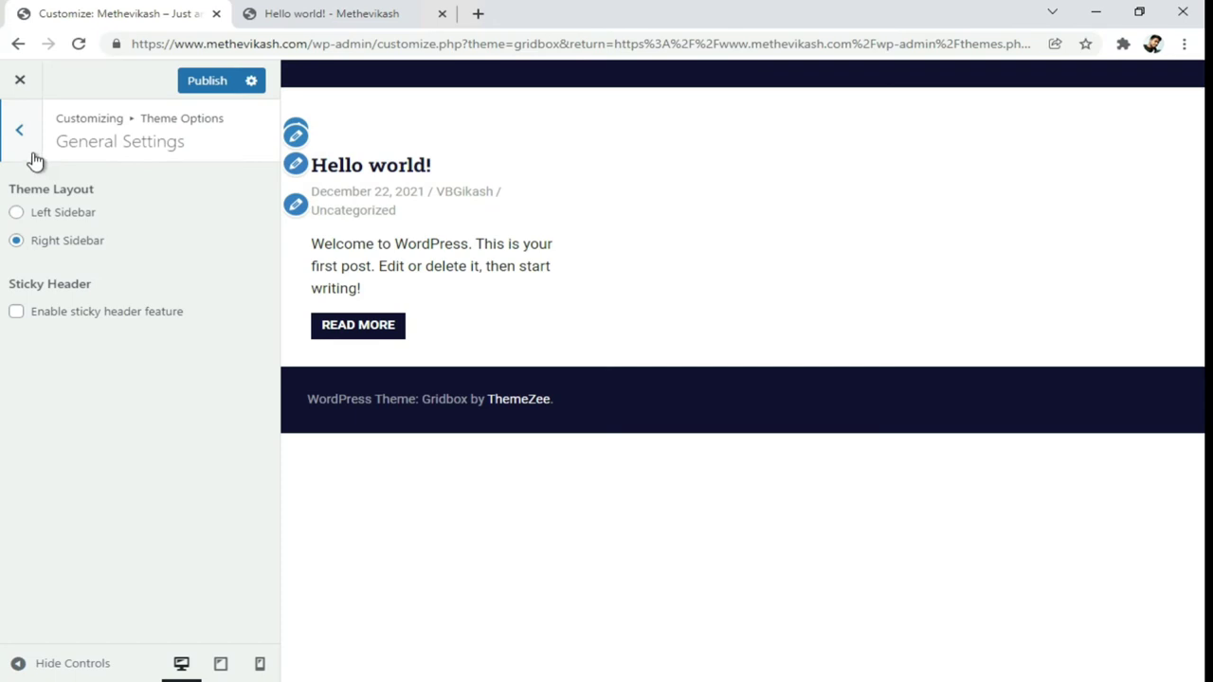
pyautogui.click(33, 156)
pyautogui.click(93, 229)
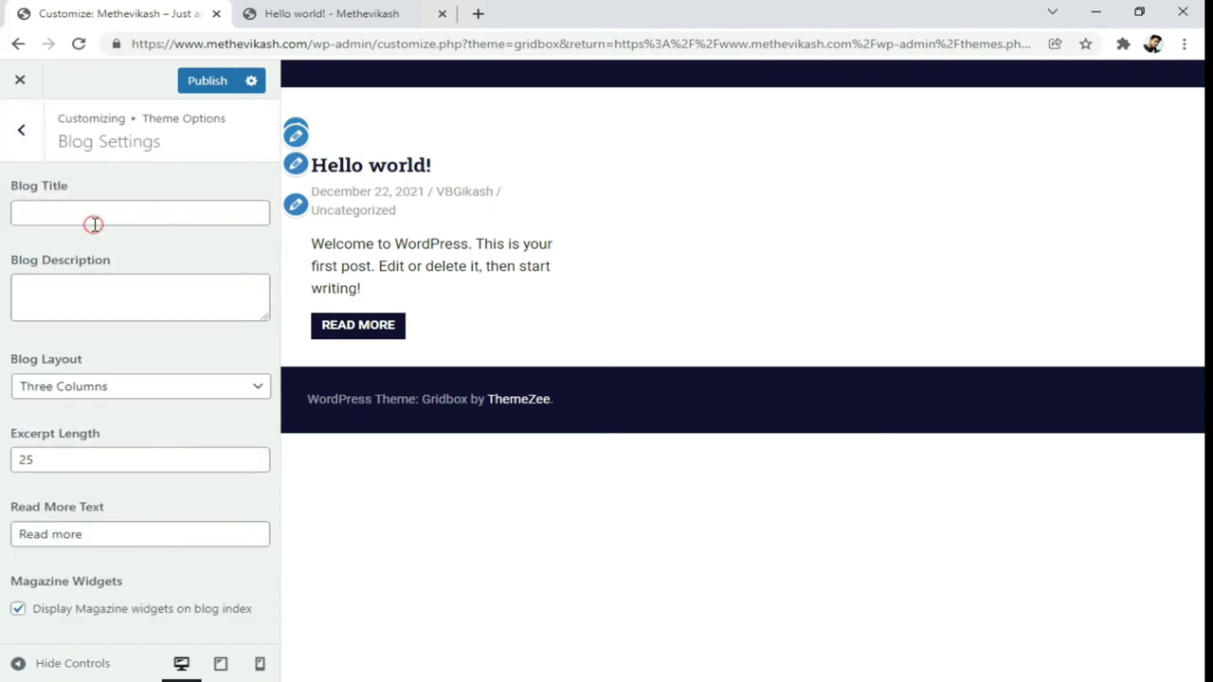
pyautogui.click(34, 163)
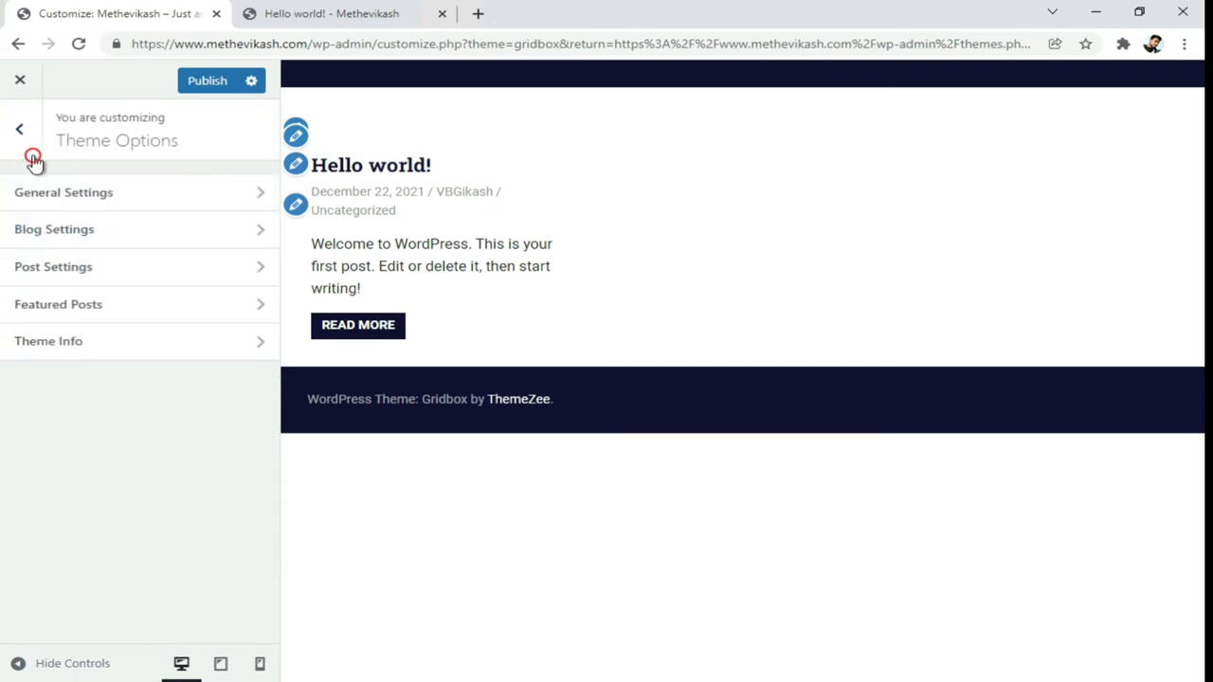
pyautogui.click(104, 270)
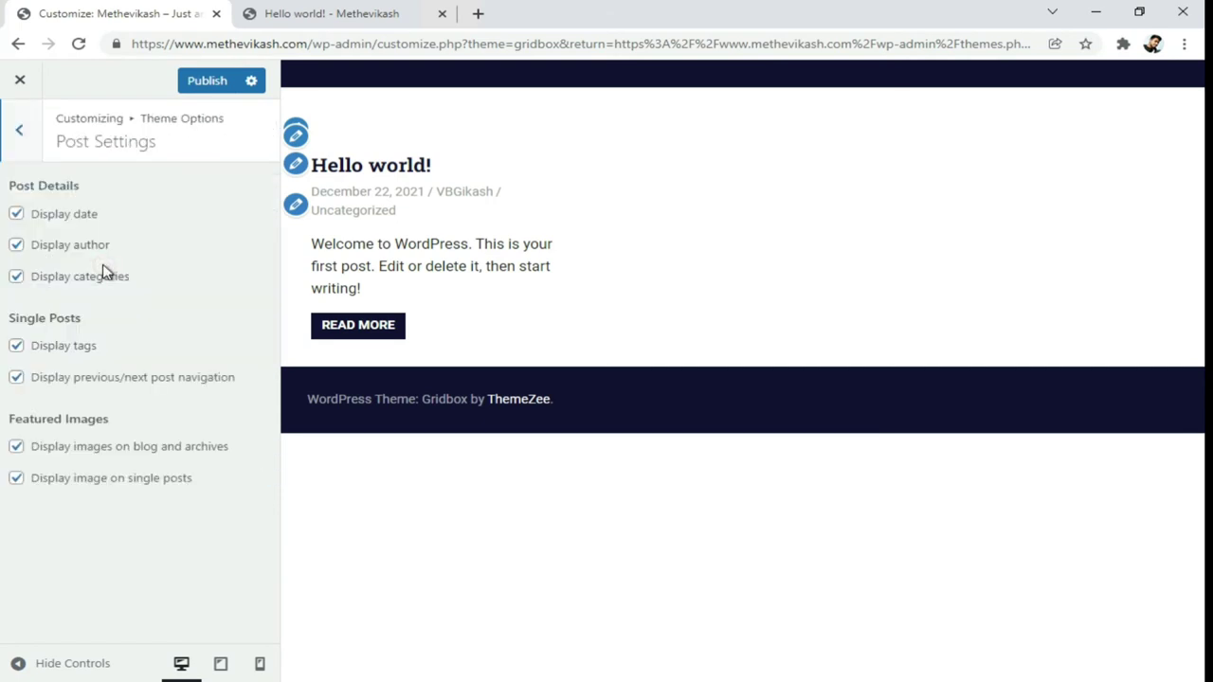
pyautogui.click(23, 154)
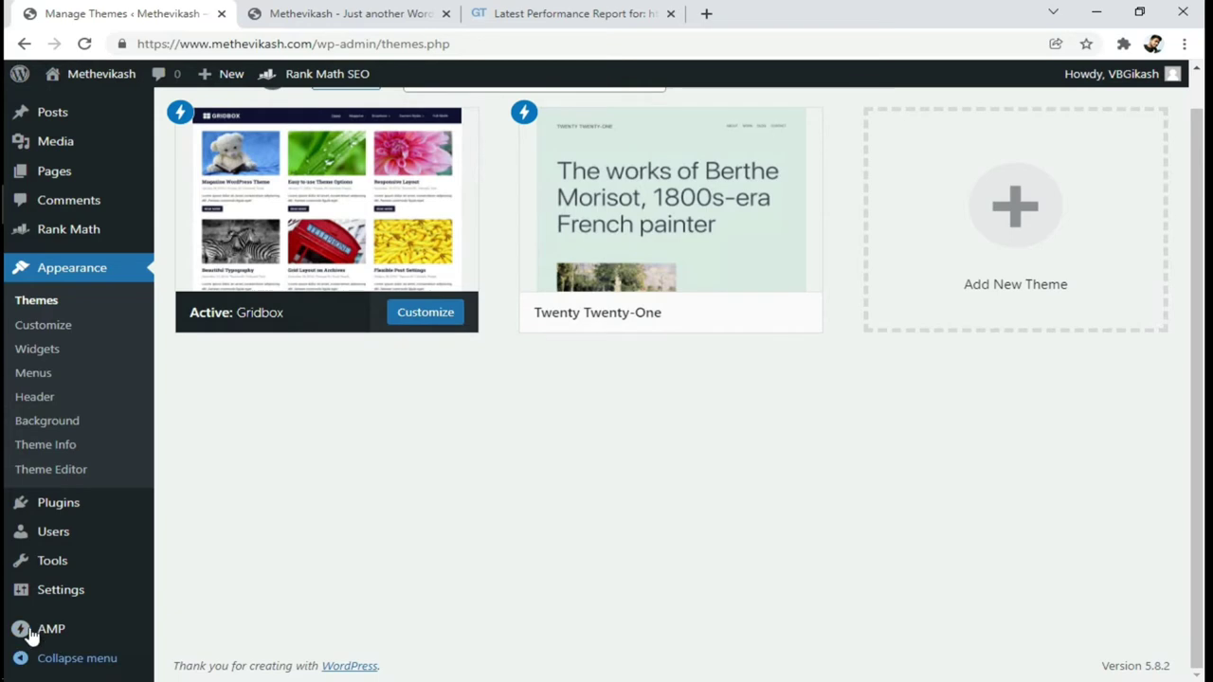
# Step: Open the AMP plugin settings and rescan the site for AMP compatibility issues
pyautogui.moveTo(23, 629)
pyautogui.click(206, 501)
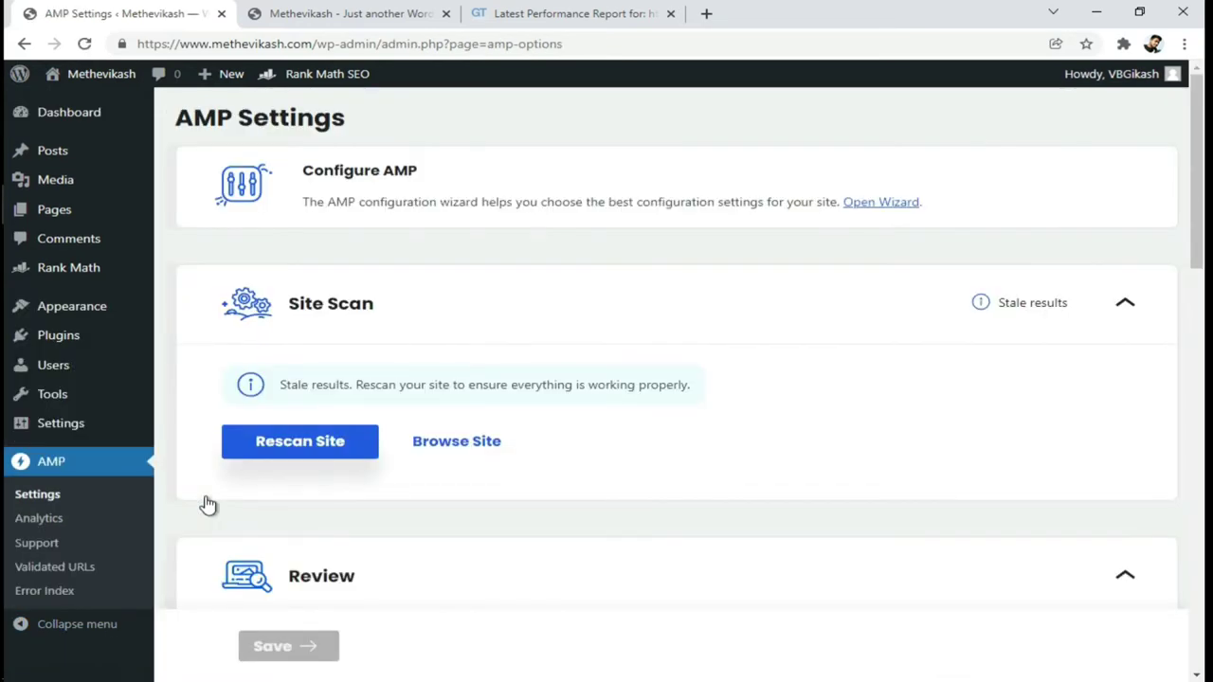
pyautogui.click(294, 450)
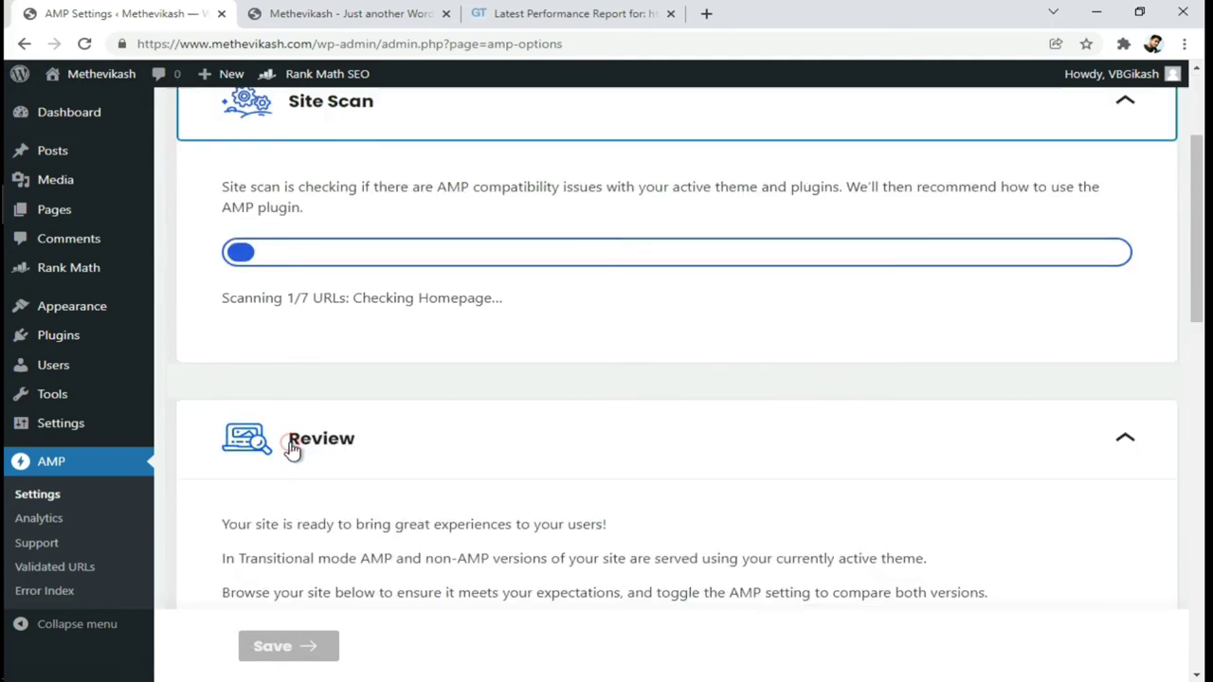
pyautogui.scroll(1, 332, 466)
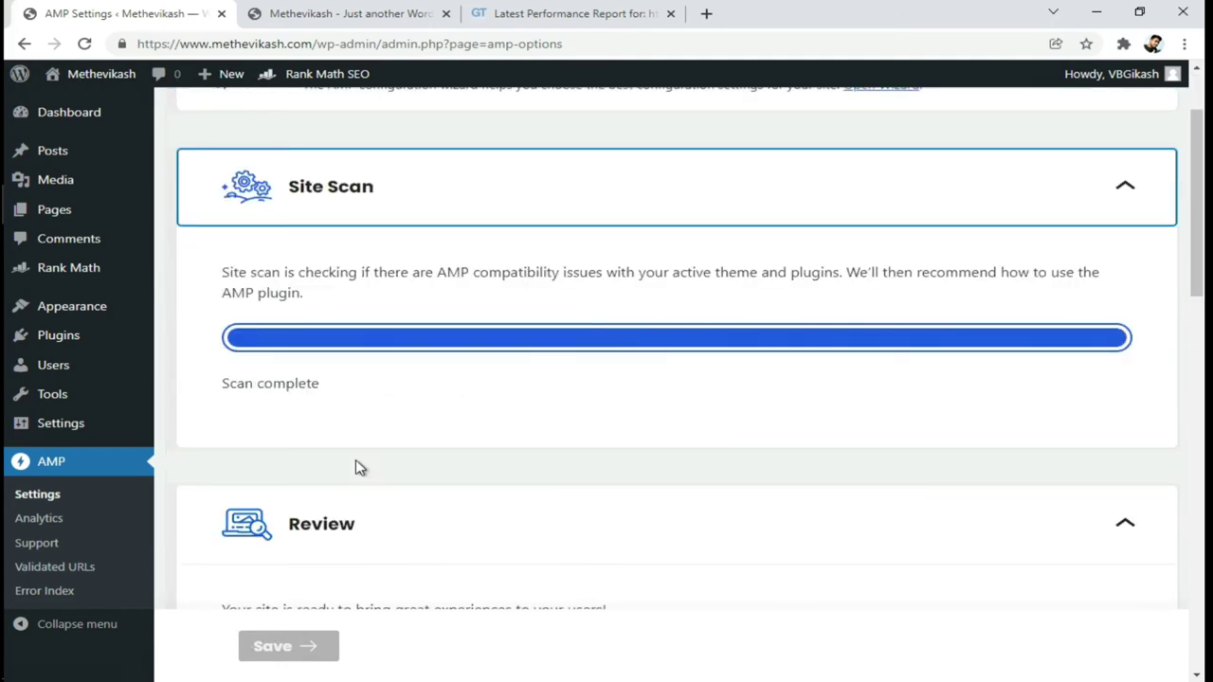
# Step: Collapse the Site Scan and Review sections, then set the AMP template mode to Standard and save the settings
pyautogui.click(1126, 185)
pyautogui.click(1126, 302)
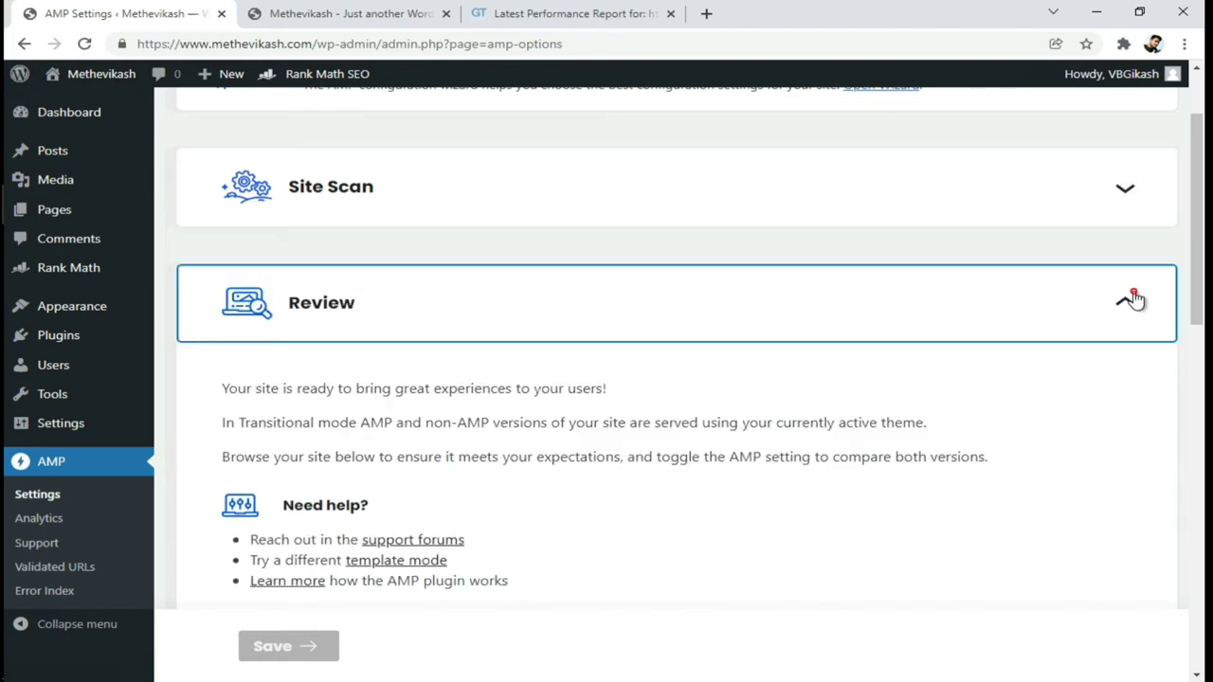
pyautogui.scroll(-2, 1090, 470)
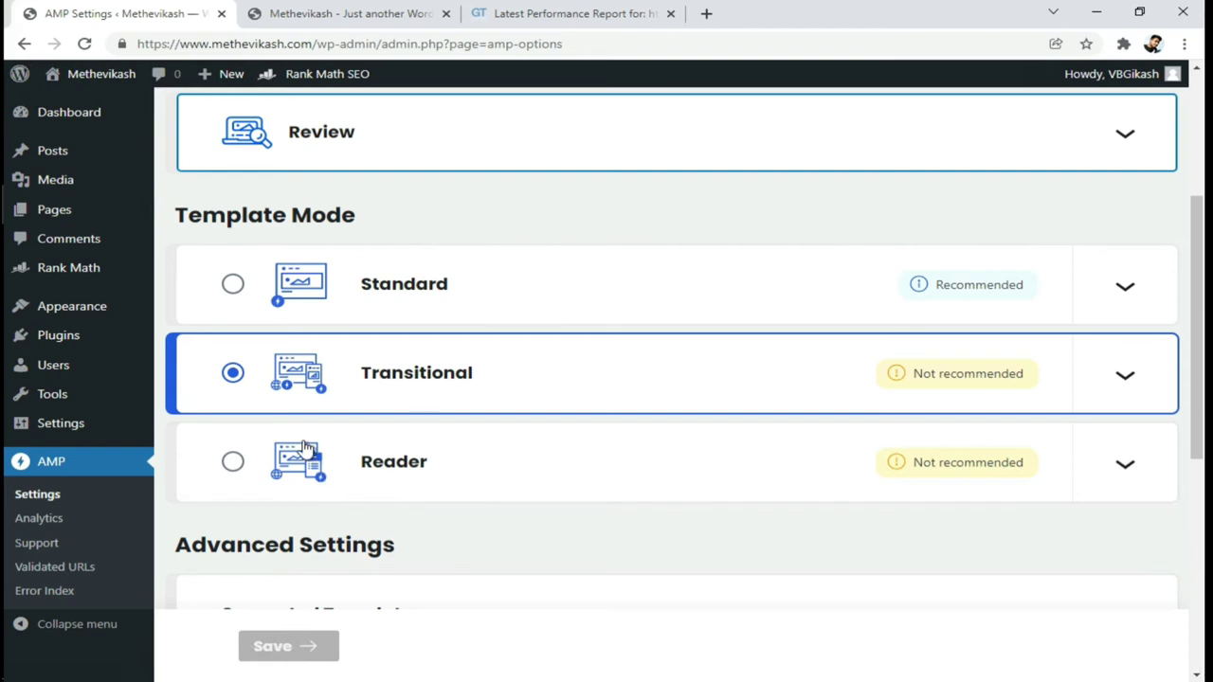
pyautogui.click(233, 287)
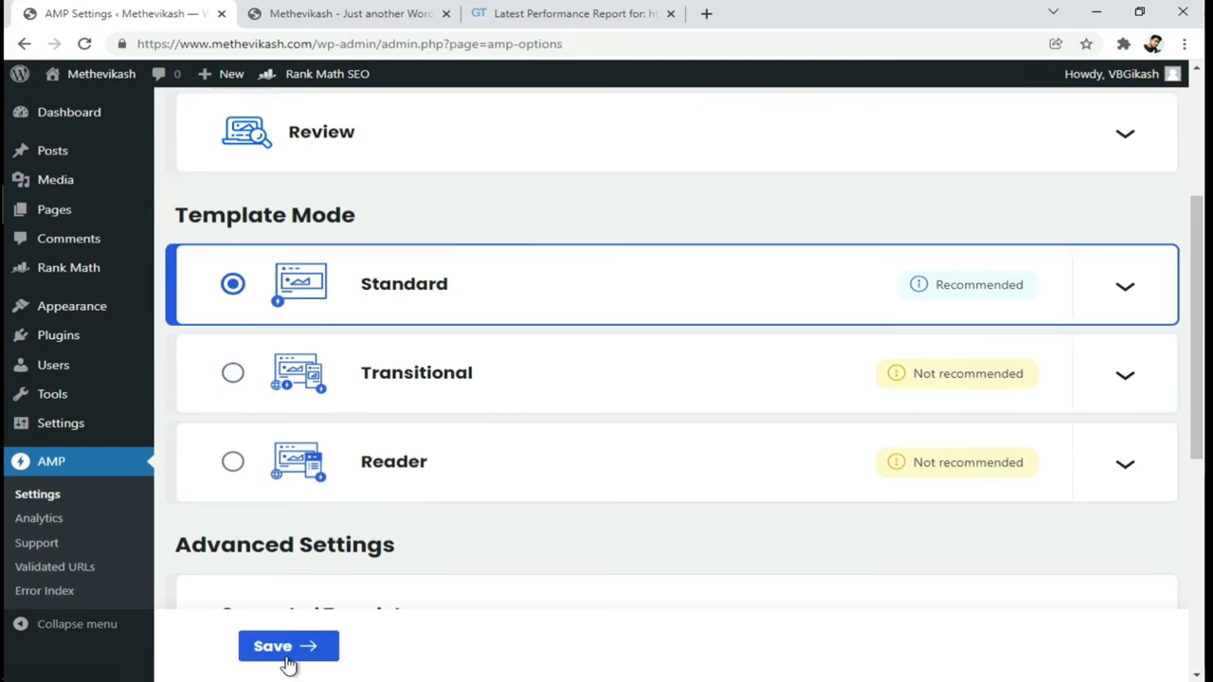
pyautogui.scroll(-4, 411, 569)
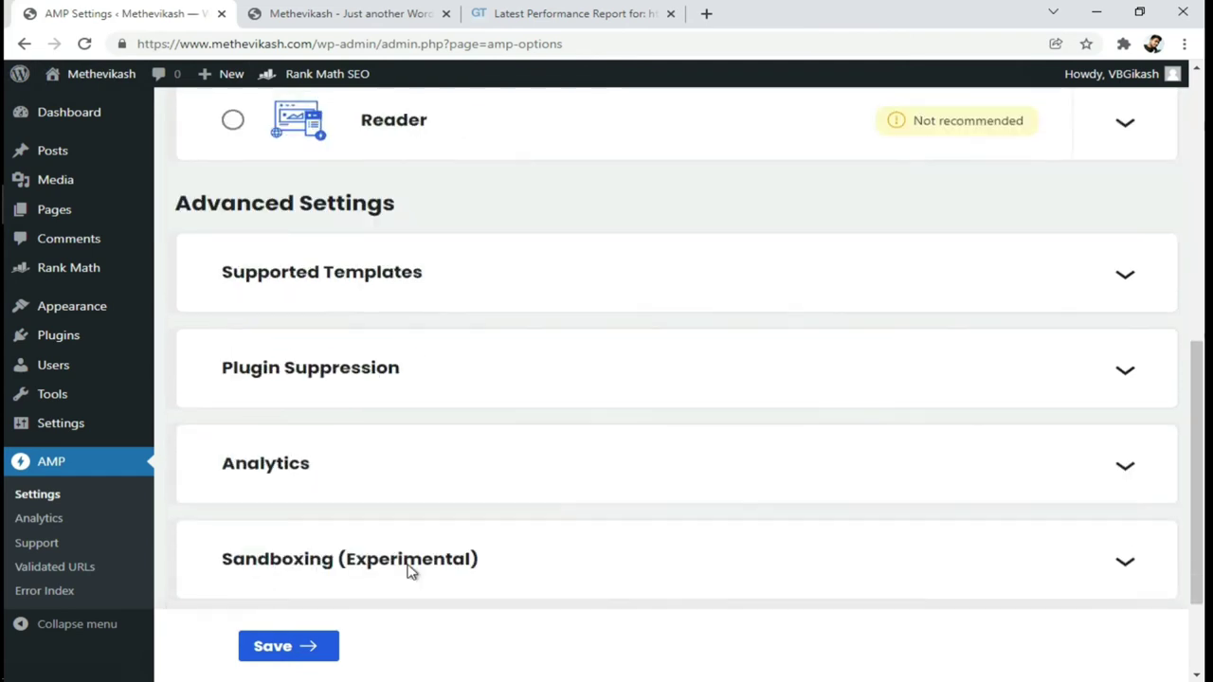
pyautogui.click(304, 650)
pyautogui.scroll(-2, 422, 529)
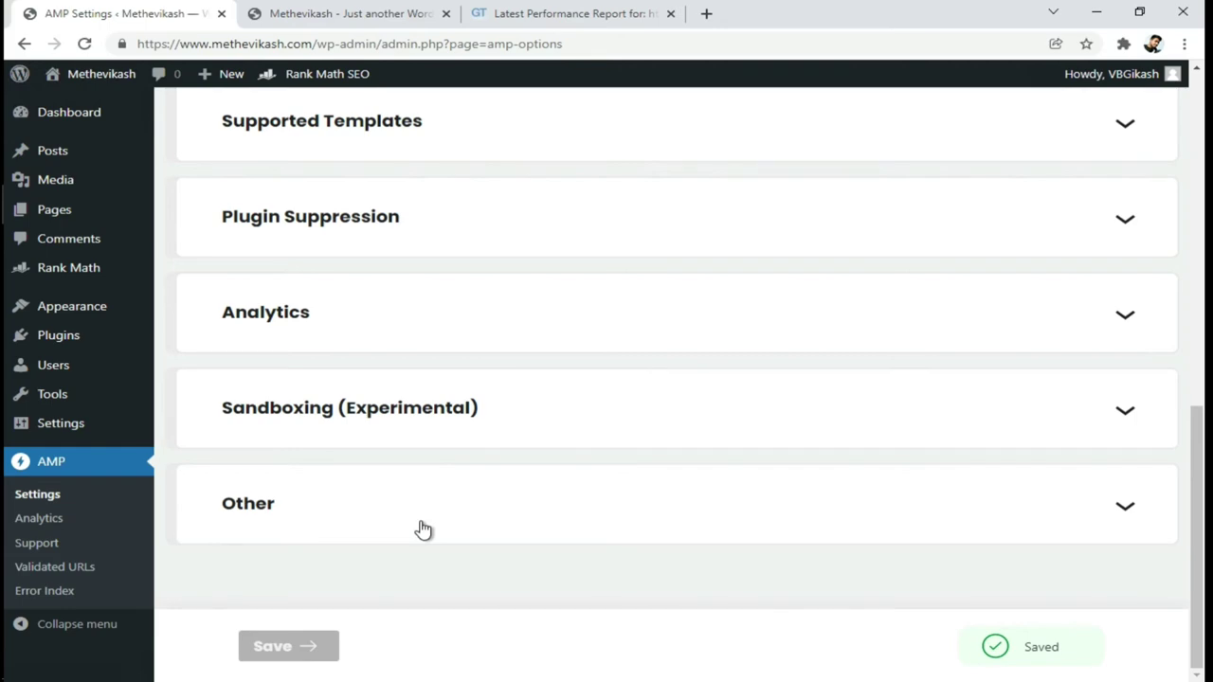
# Step: Search Google for "amp test" in a new tab and open Google Search Console's AMP Test
pyautogui.click(706, 13)
pyautogui.write('amp')
pyautogui.click(226, 119)
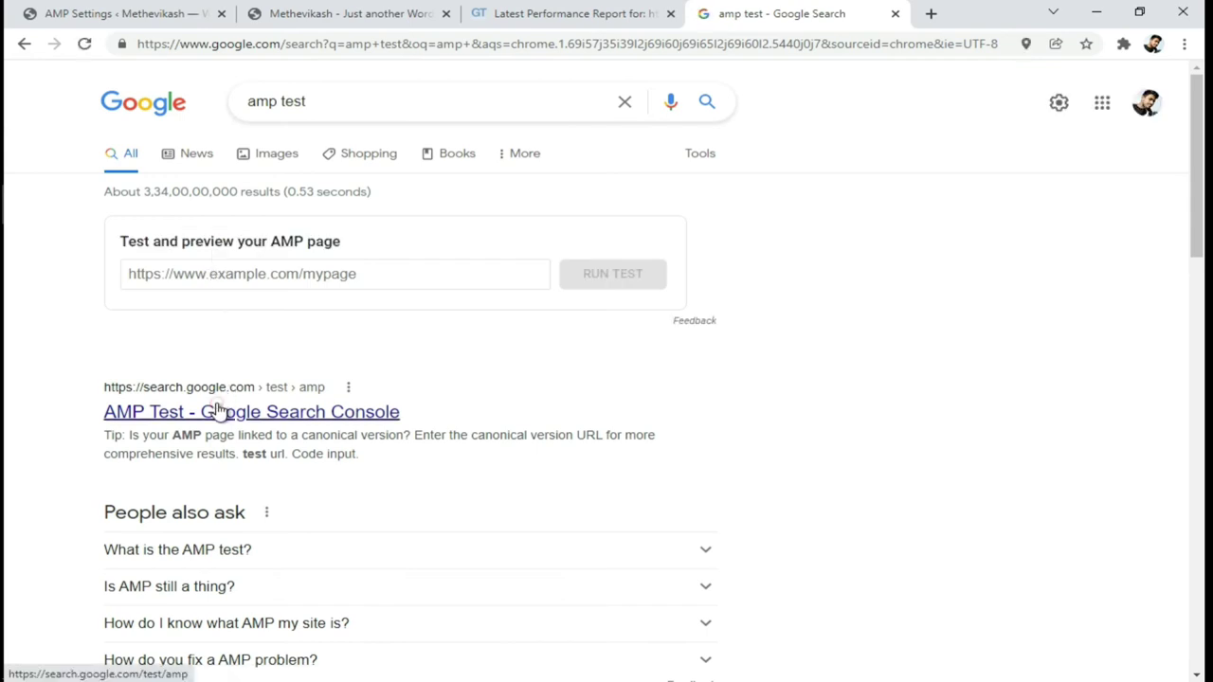
pyautogui.click(218, 411)
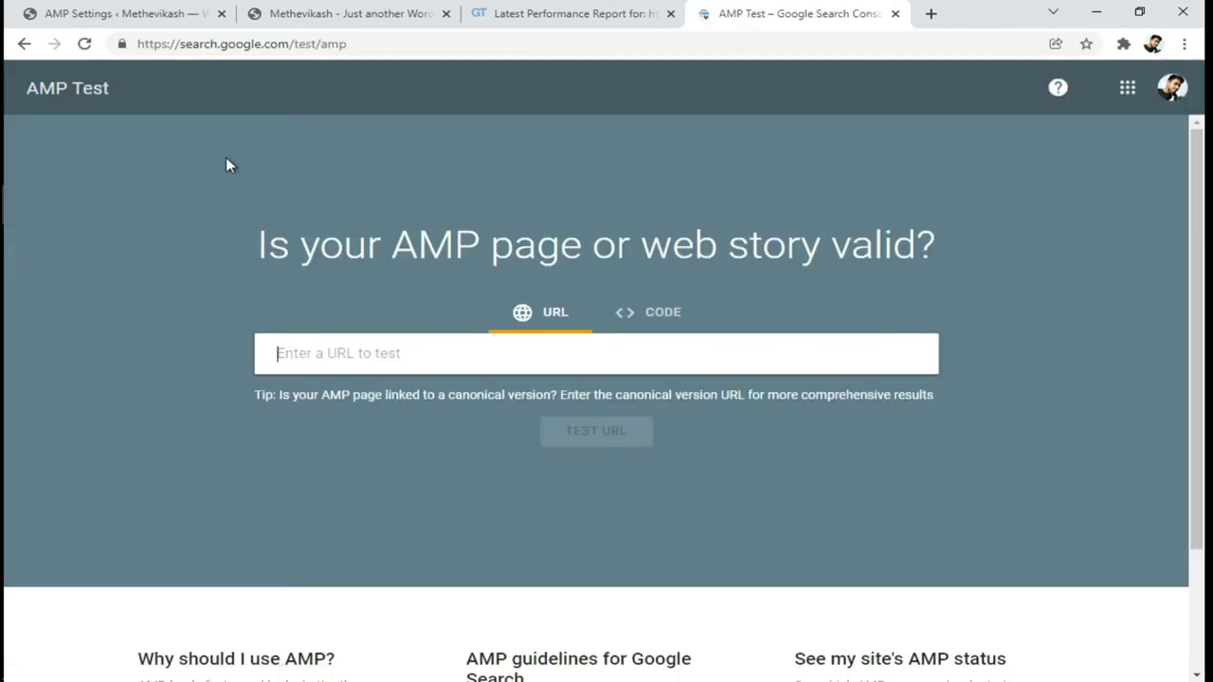
pyautogui.click(147, 15)
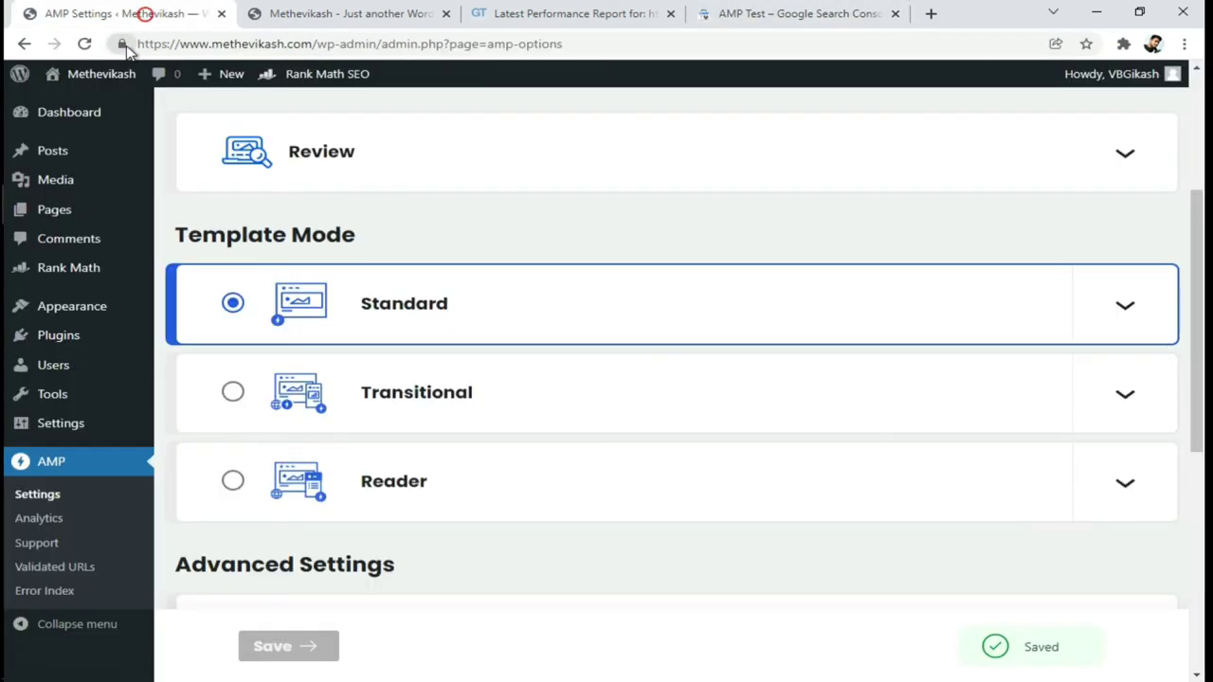
pyautogui.moveTo(312, 43); pyautogui.dragTo(132, 52)
pyautogui.hotkey('ctrl', 'c')
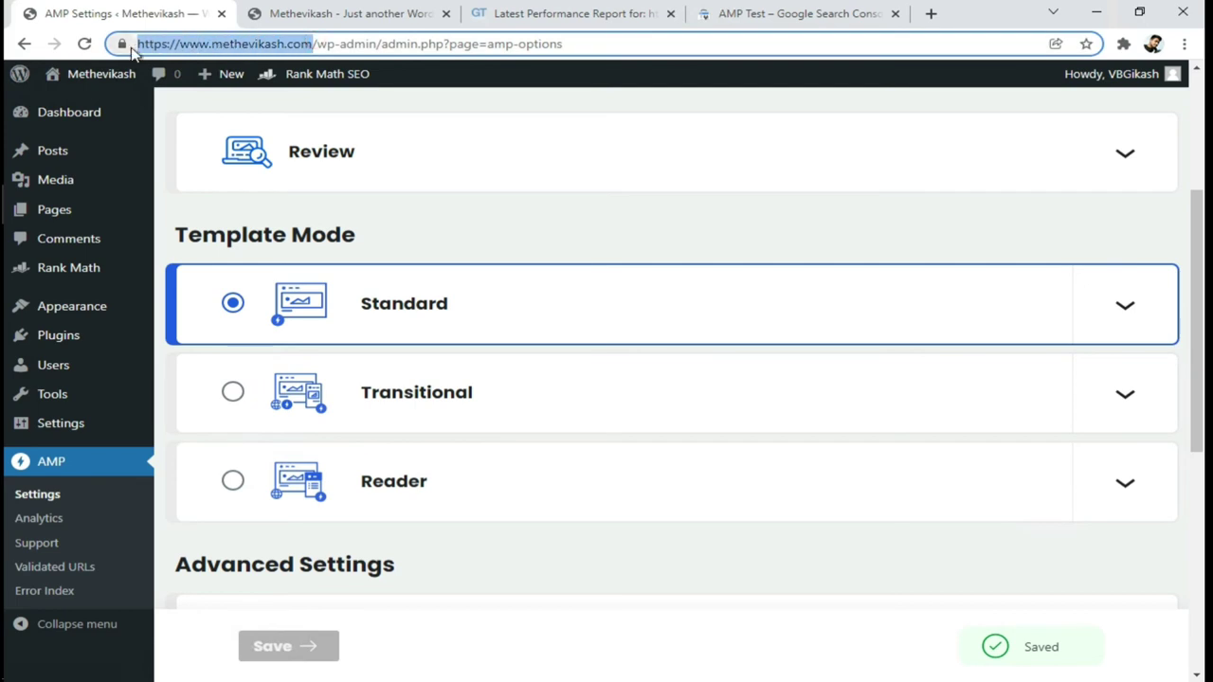
pyautogui.click(775, 12)
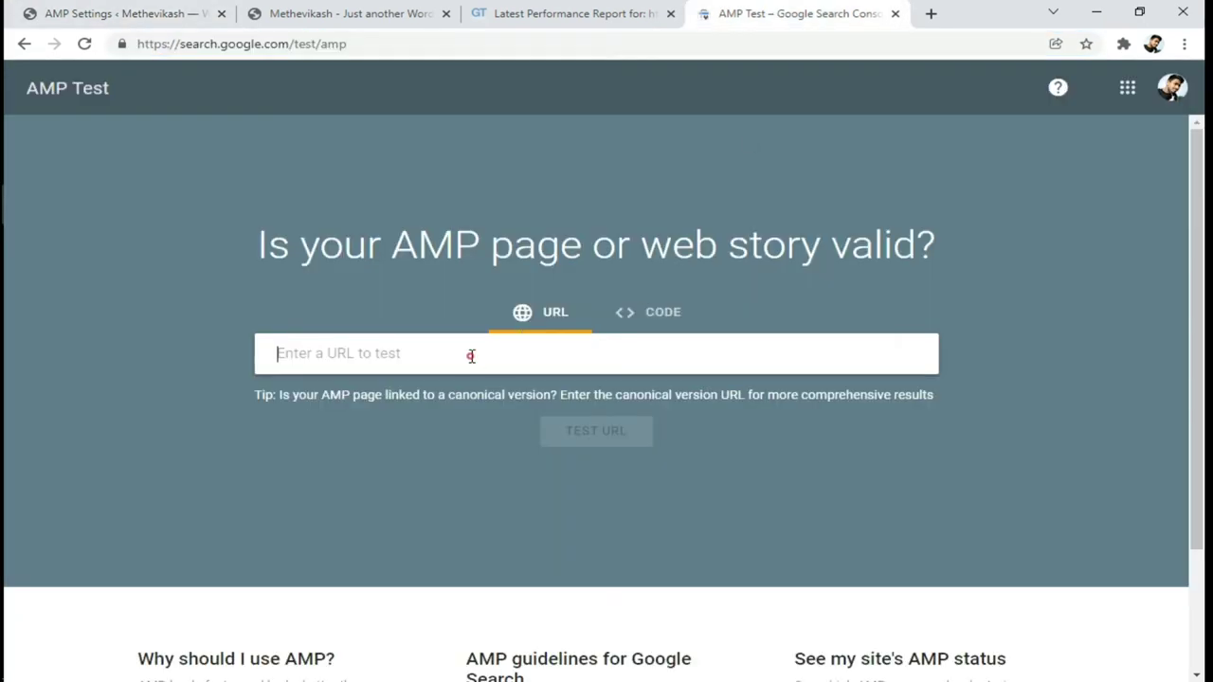
pyautogui.hotkey('ctrl', 'v')
pyautogui.click(640, 436)
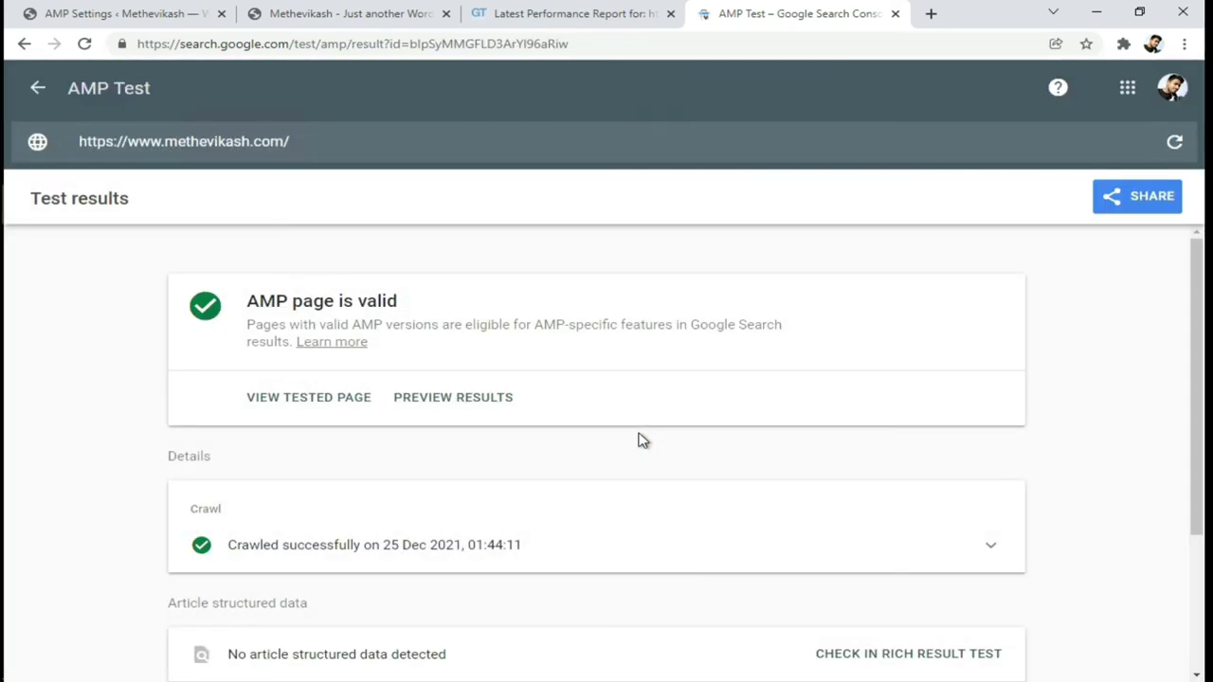
pyautogui.scroll(-2, 641, 441)
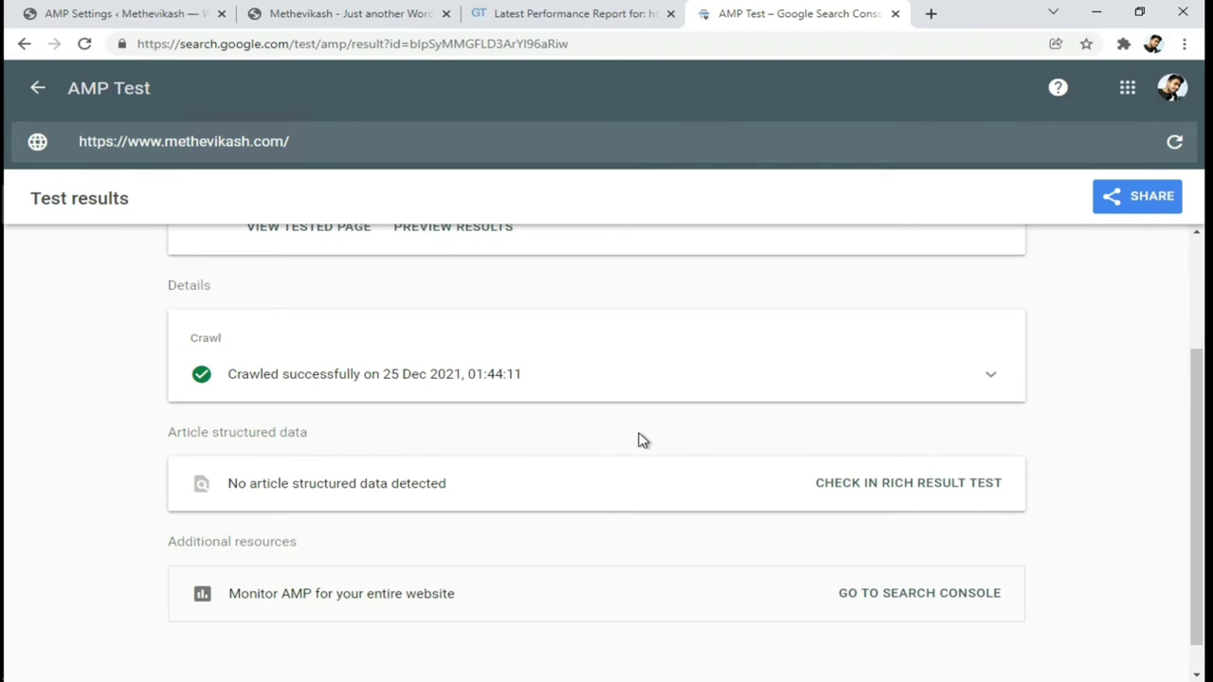
pyautogui.scroll(2, 641, 441)
pyautogui.click(650, 157)
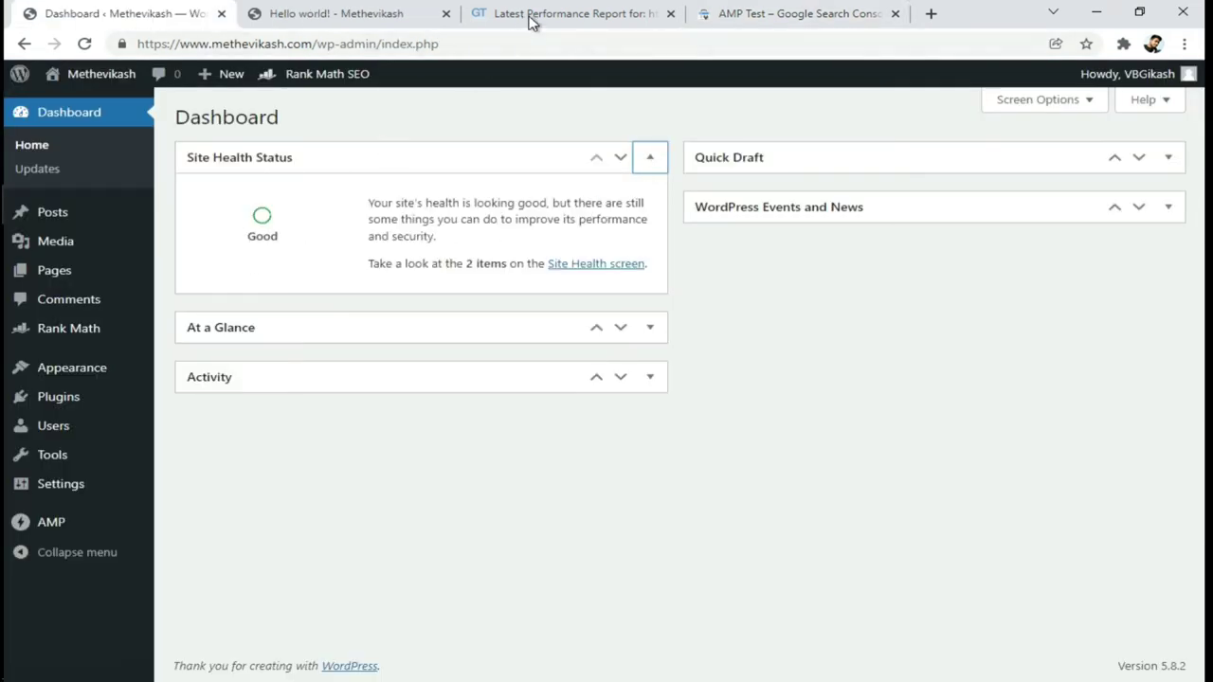
pyautogui.click(569, 13)
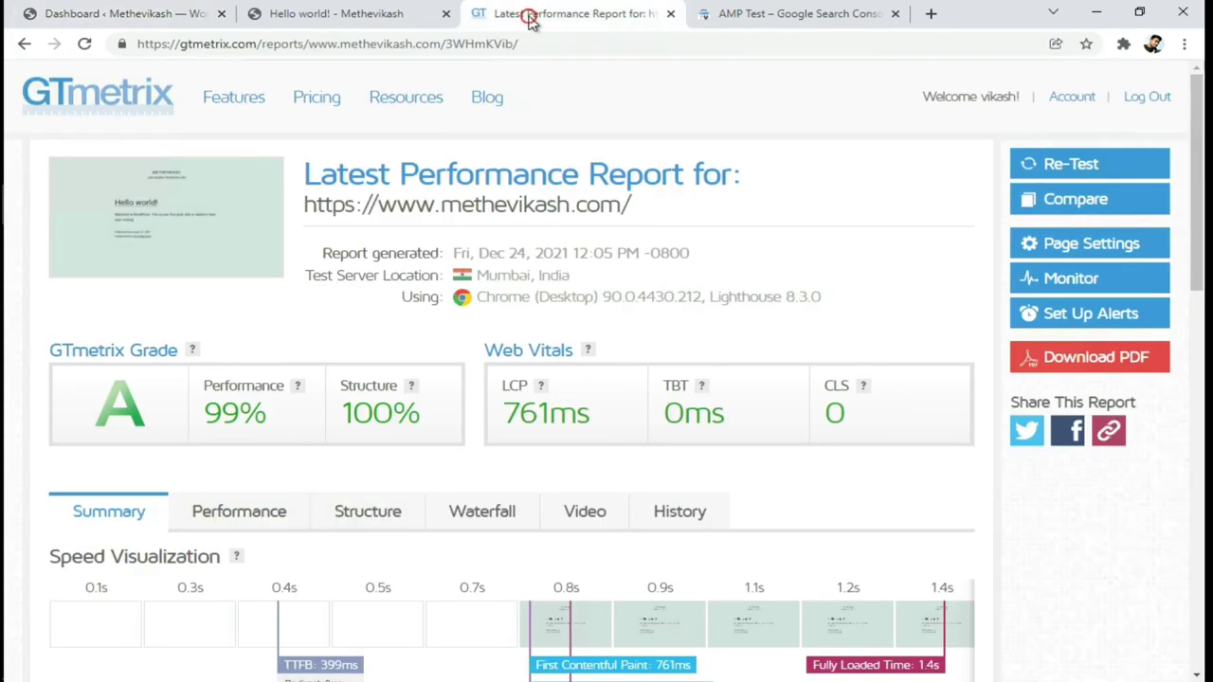
pyautogui.click(1050, 199)
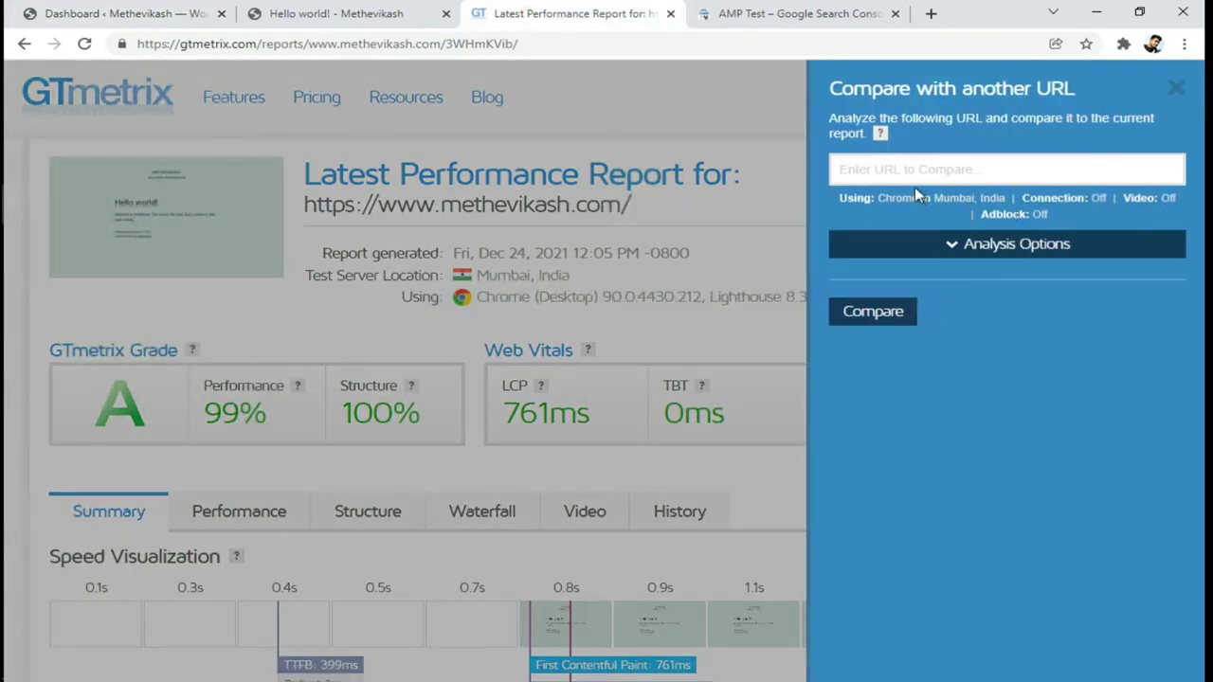
pyautogui.click(137, 19)
pyautogui.moveTo(314, 47); pyautogui.dragTo(124, 61)
pyautogui.hotkey('ctrl', 'c')
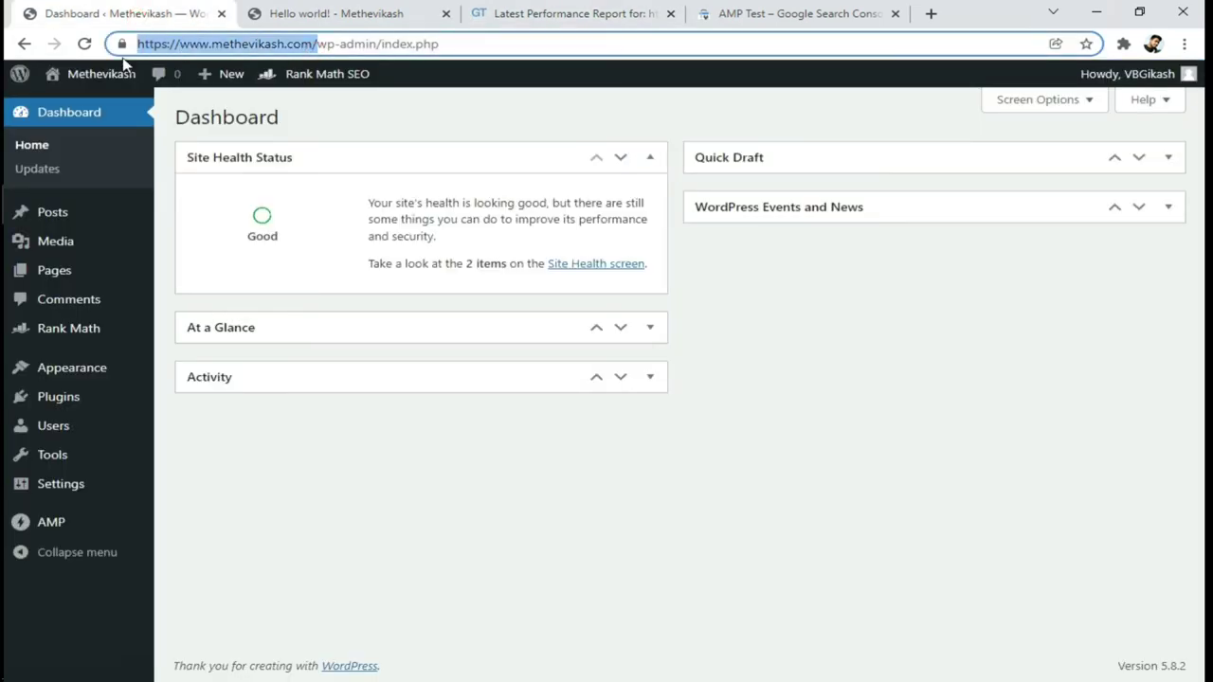
pyautogui.click(516, 17)
pyautogui.click(993, 167)
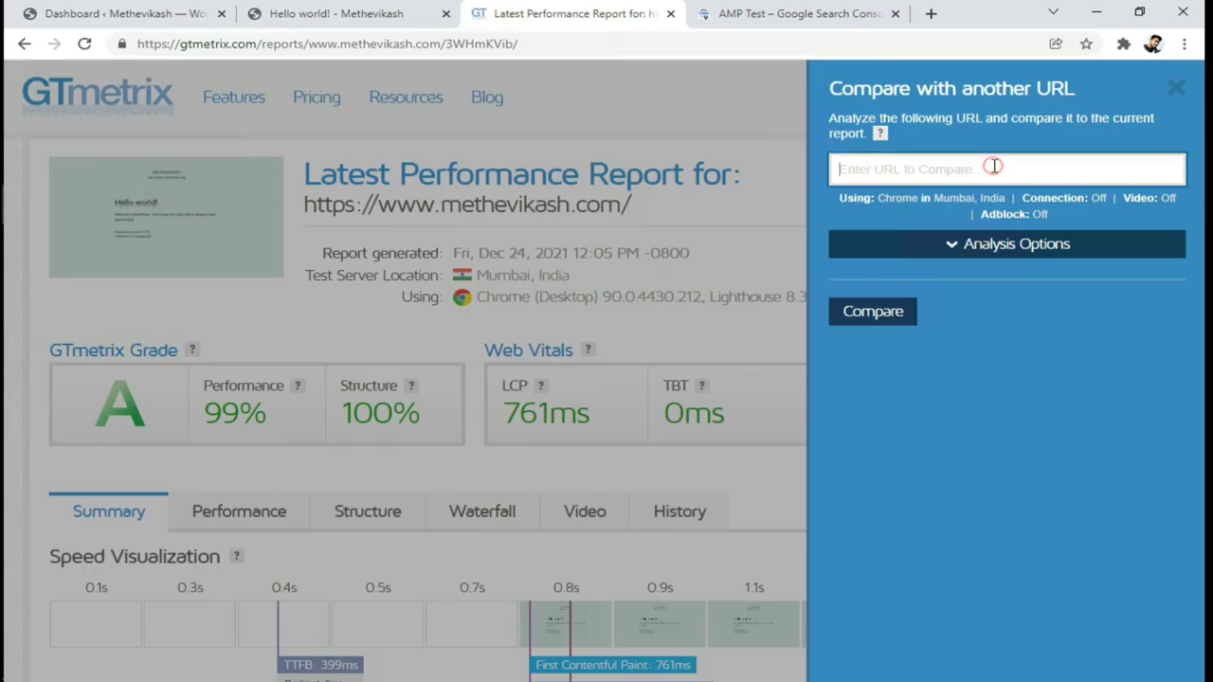
pyautogui.hotkey('ctrl', 'v')
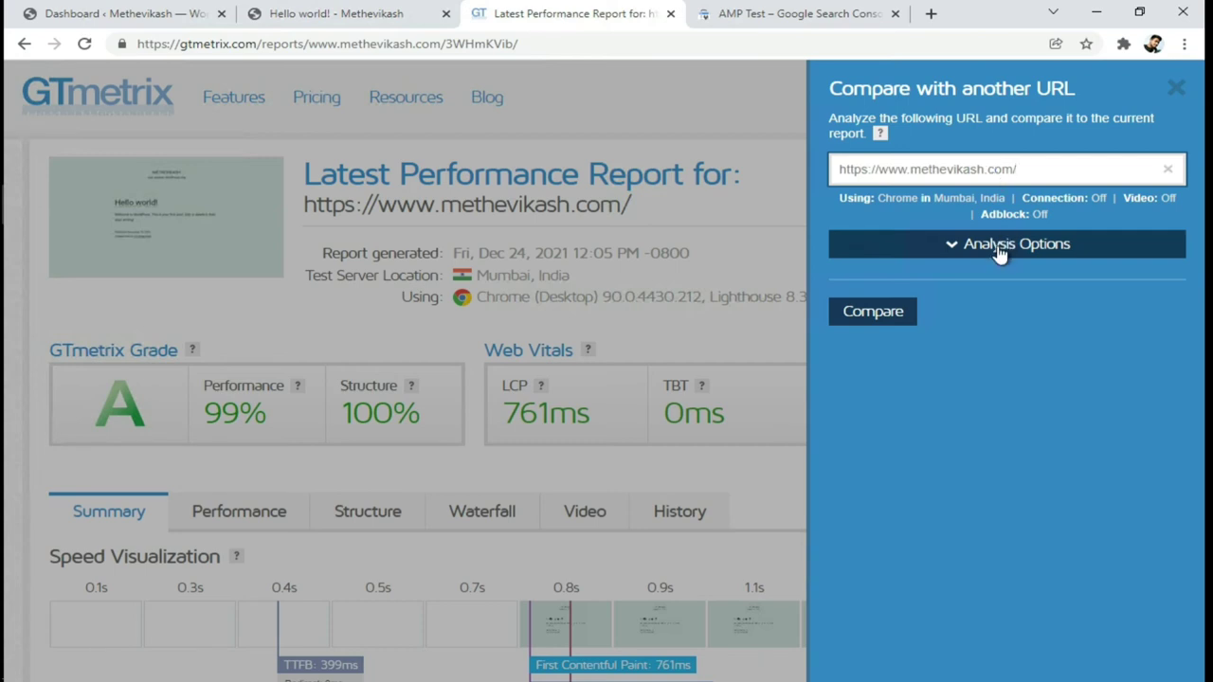
pyautogui.click(902, 311)
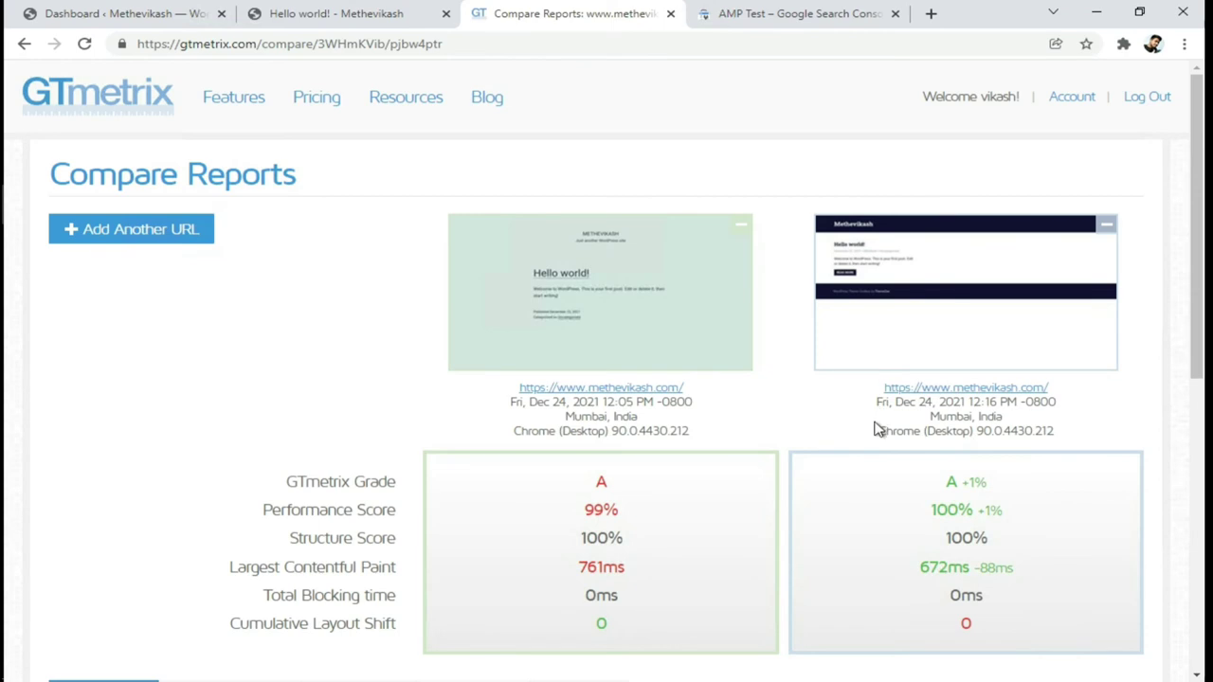
# Step: Examine the GTmetrix comparison's scores, web vitals and speed visualization filmstrips for the two reports
pyautogui.scroll(-2, 877, 429)
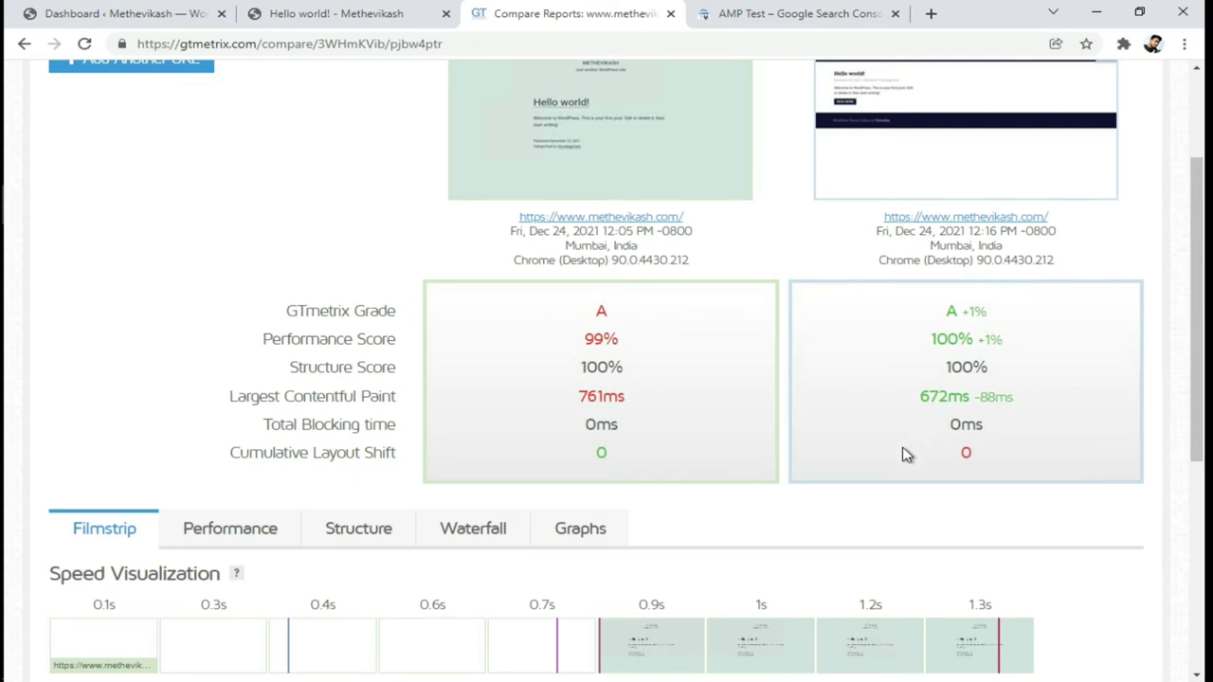
pyautogui.scroll(-3, 905, 455)
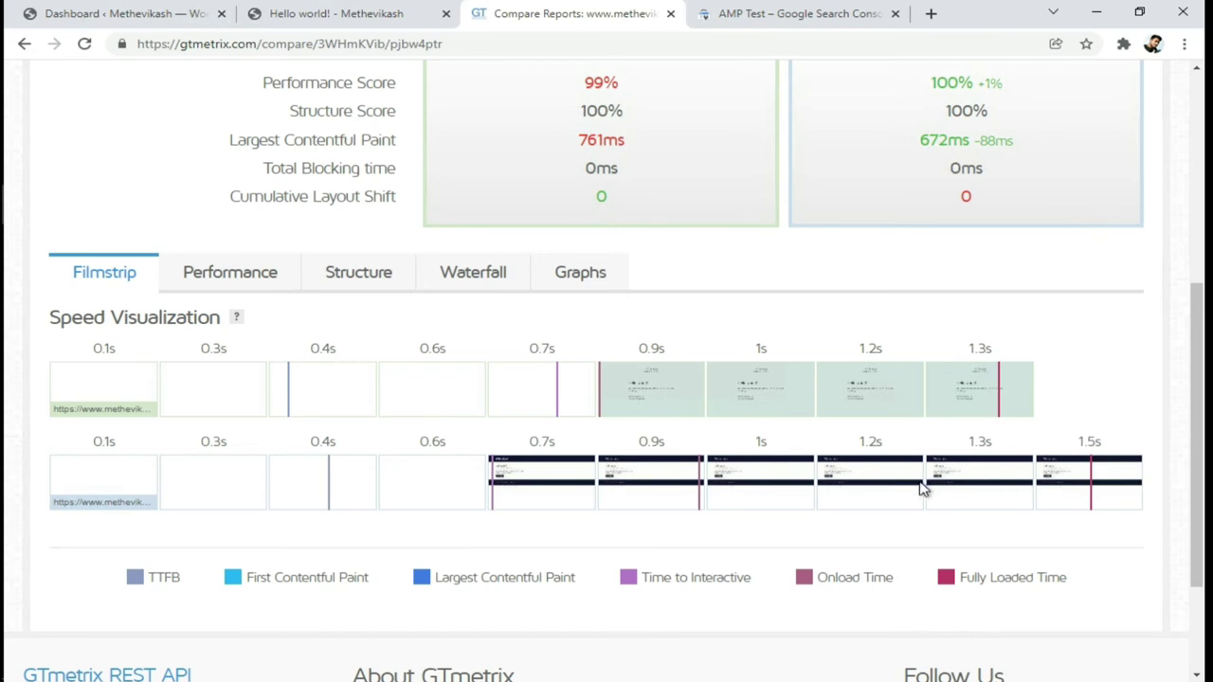
pyautogui.scroll(-1, 924, 488)
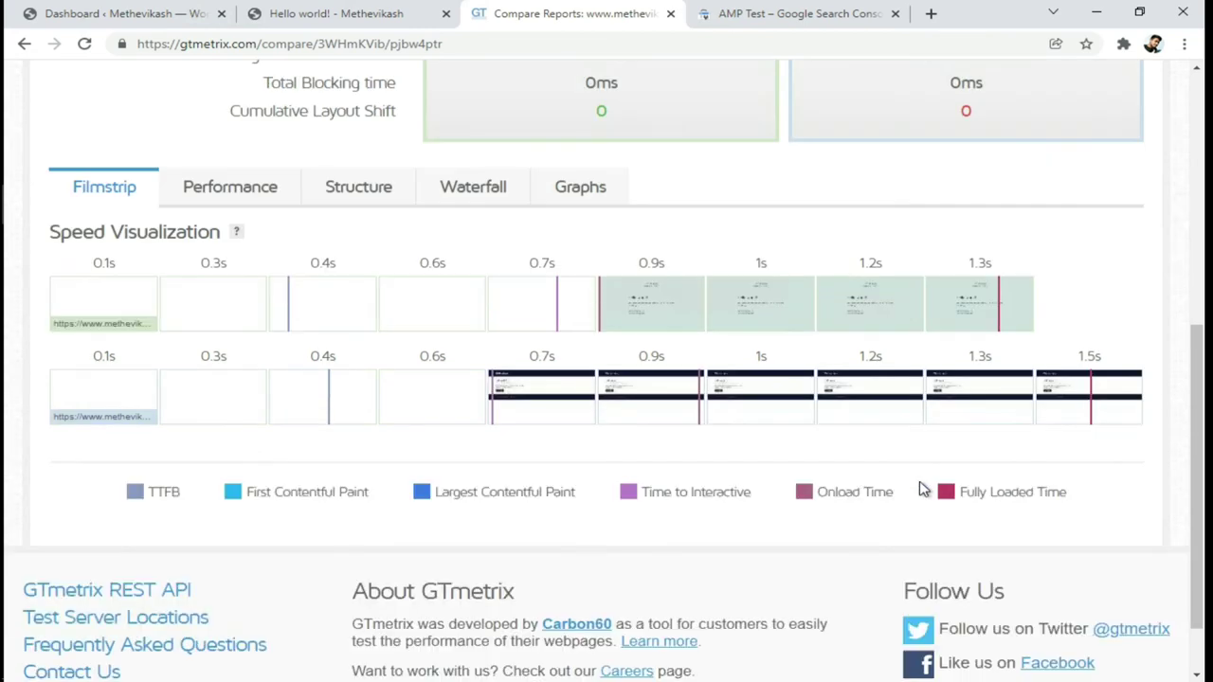
pyautogui.scroll(-1, 924, 488)
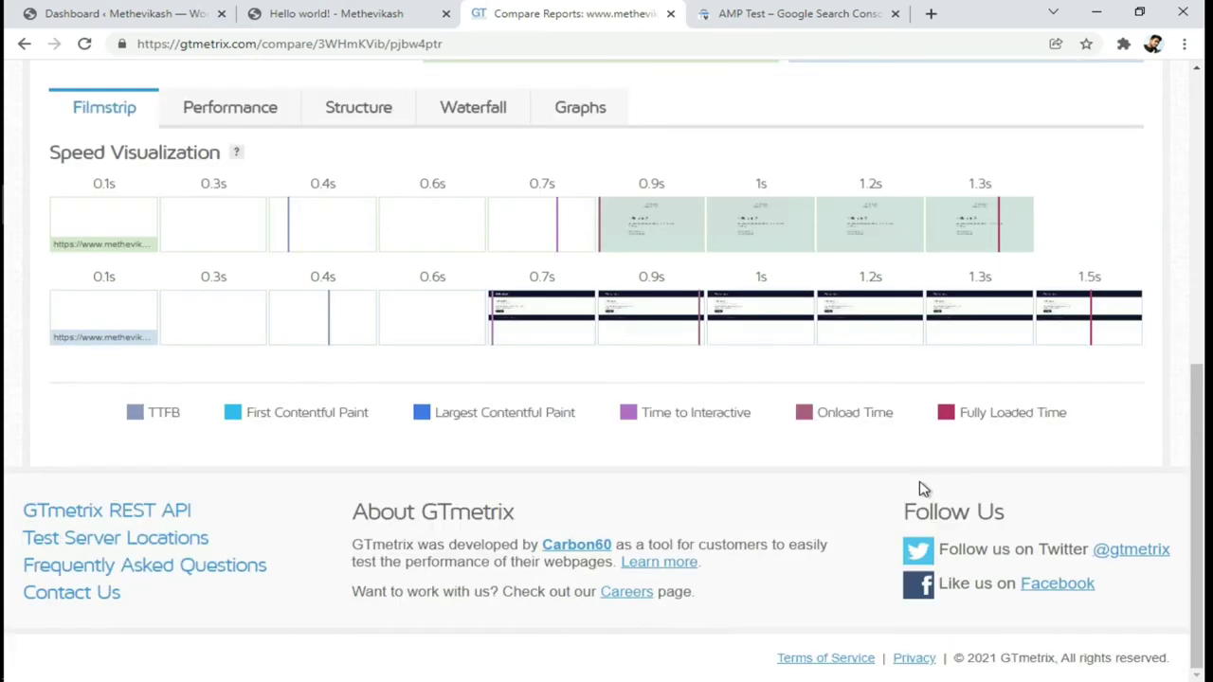
pyautogui.scroll(3, 924, 489)
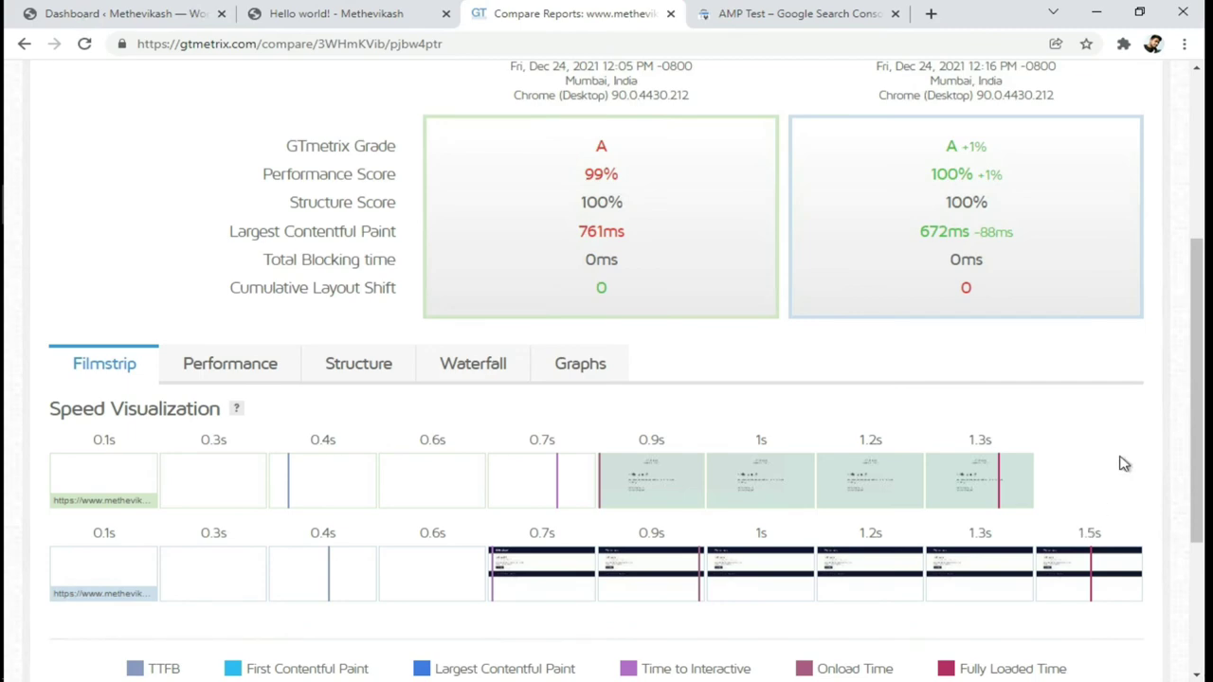
pyautogui.scroll(4, 1122, 463)
# Step: Open the Rank Math dashboard in WordPress and enable the Image SEO module
pyautogui.hotkey('ctrl', '1')
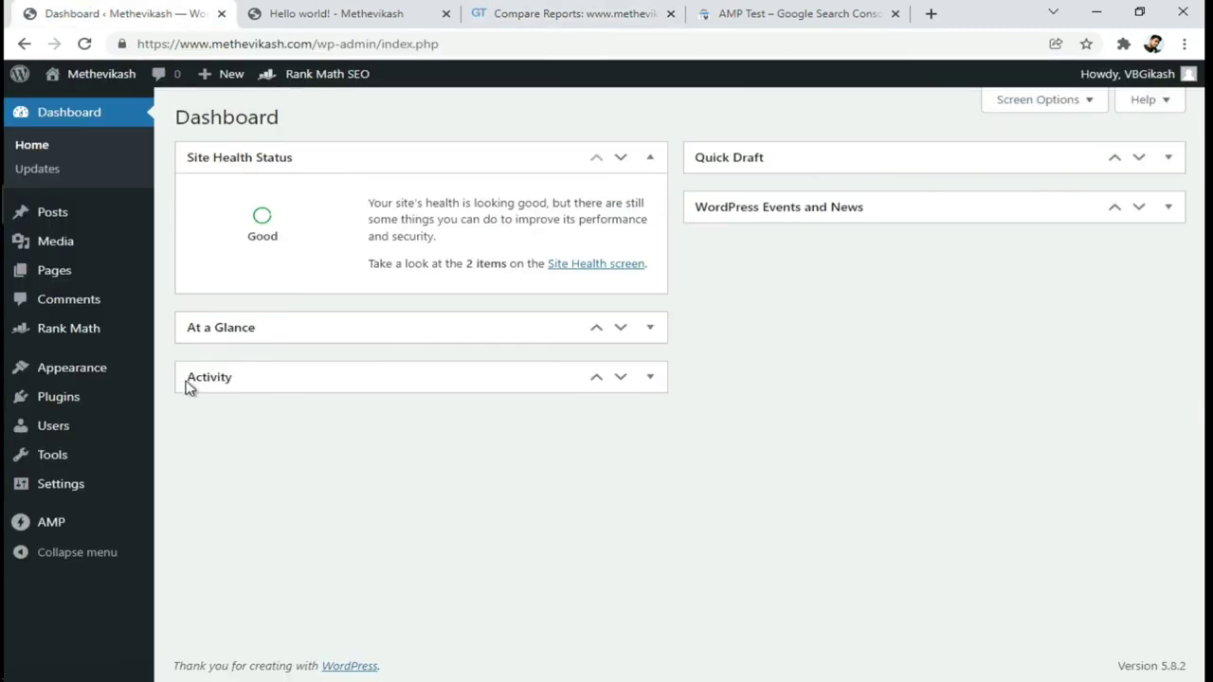
pyautogui.moveTo(93, 341)
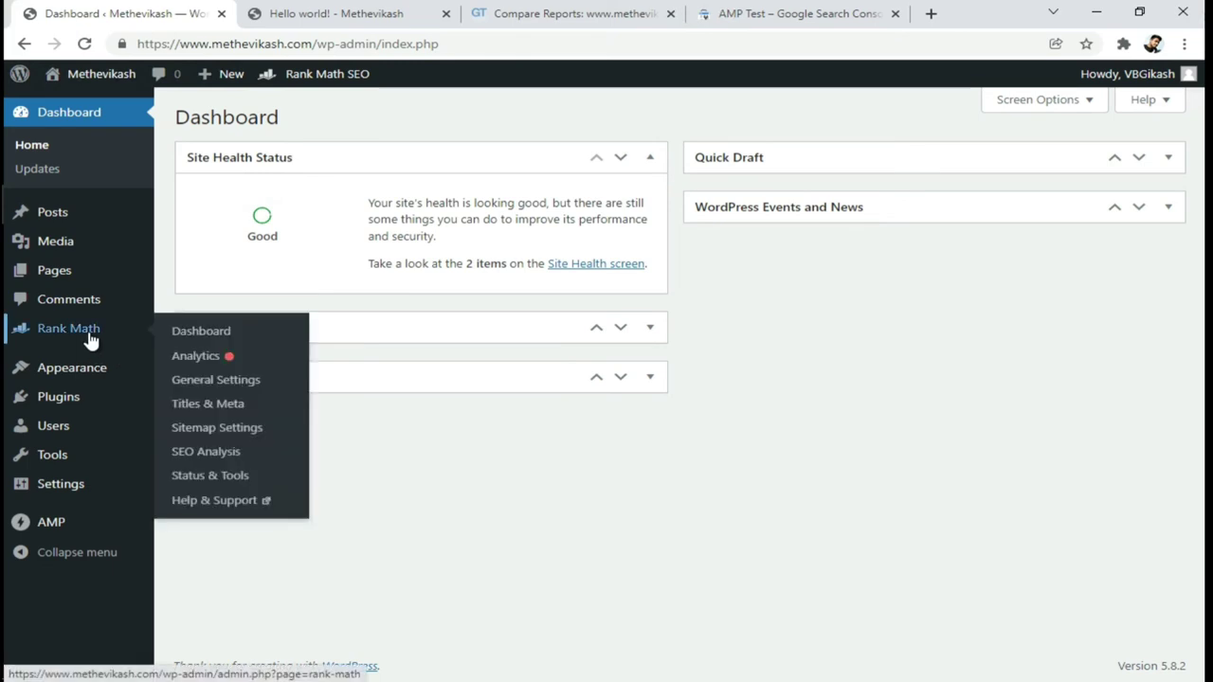
pyautogui.click(224, 330)
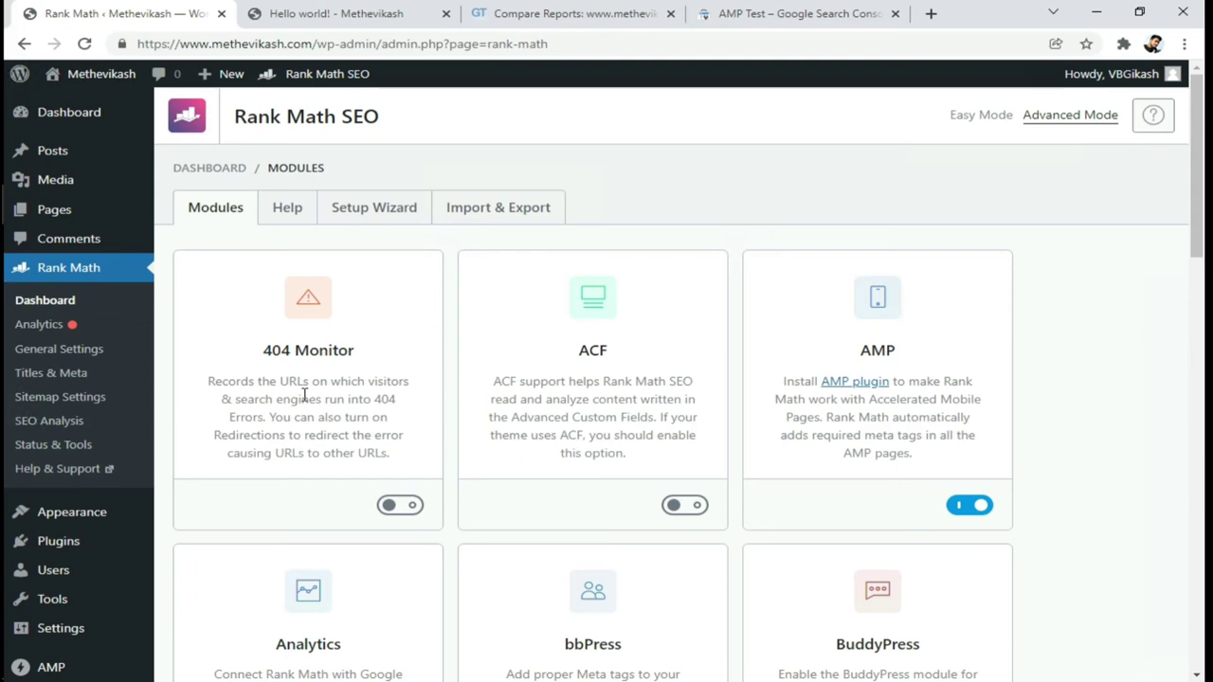
pyautogui.scroll(-1, 305, 398)
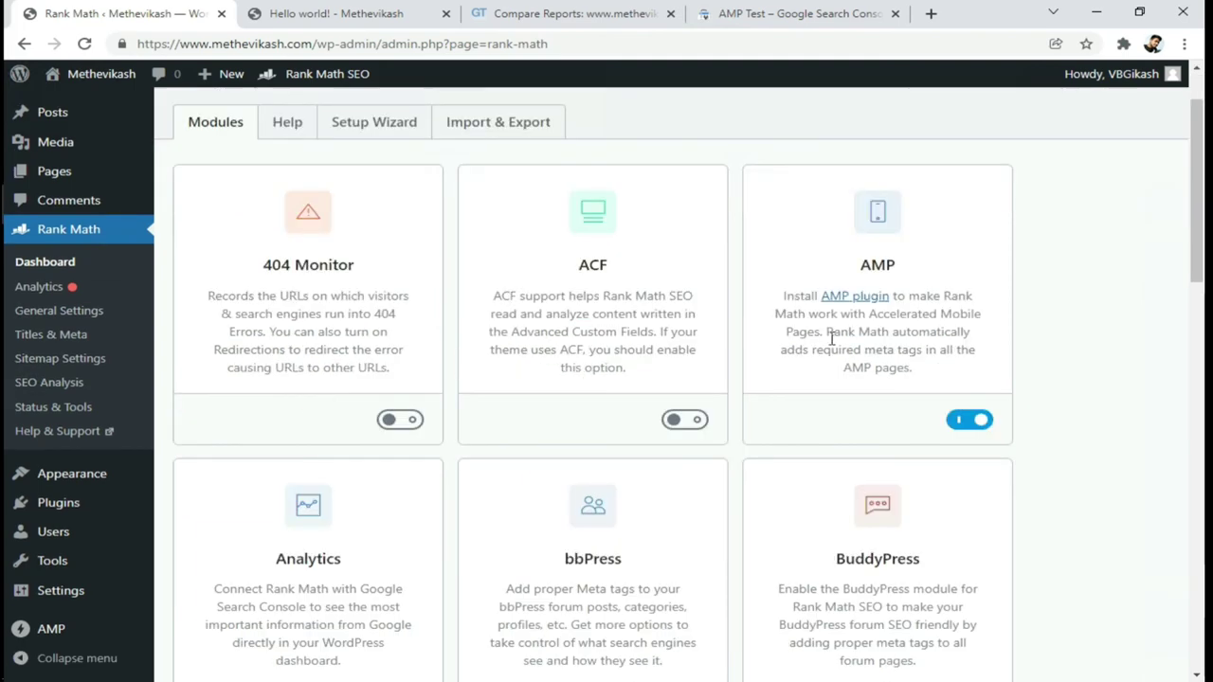
pyautogui.scroll(-1, 881, 303)
pyautogui.scroll(-1, 1007, 359)
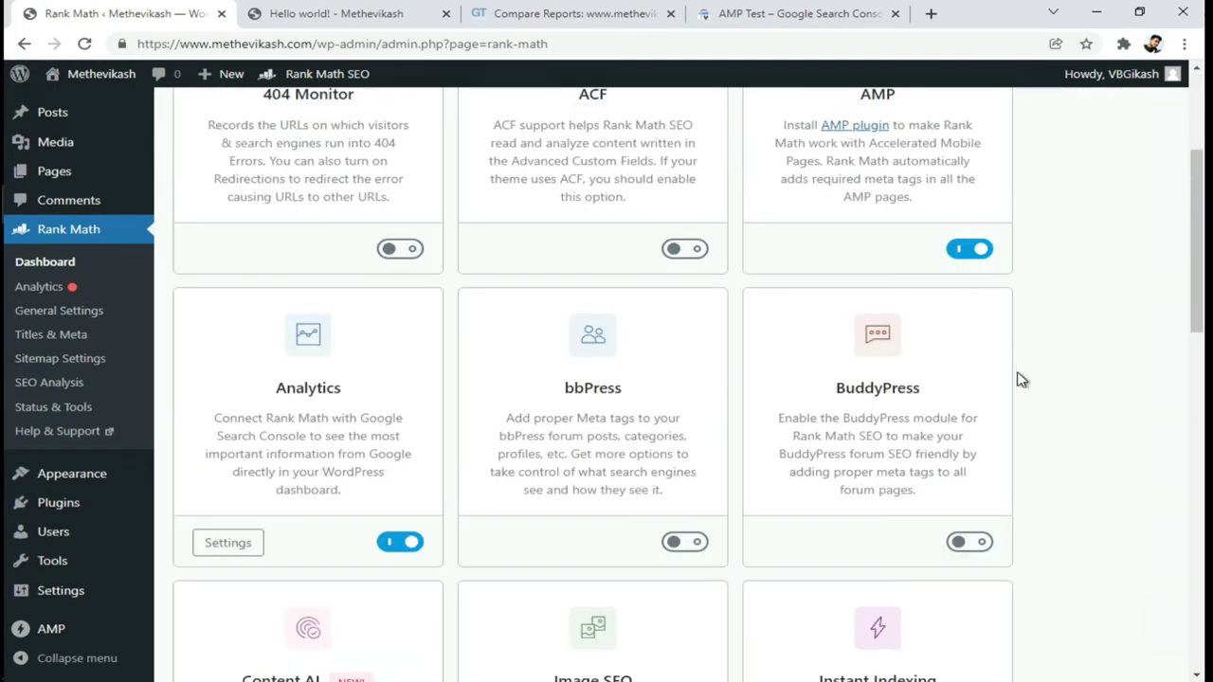
pyautogui.scroll(-2, 1022, 379)
pyautogui.scroll(-2, 1021, 379)
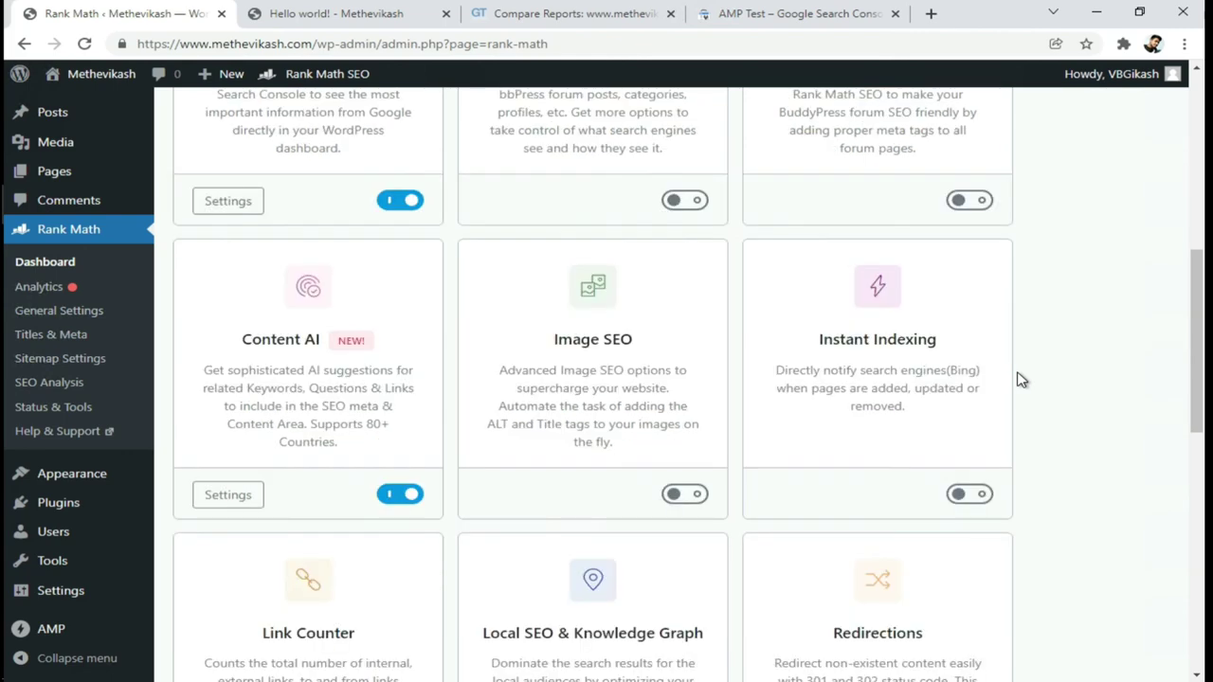
pyautogui.scroll(-2, 1021, 379)
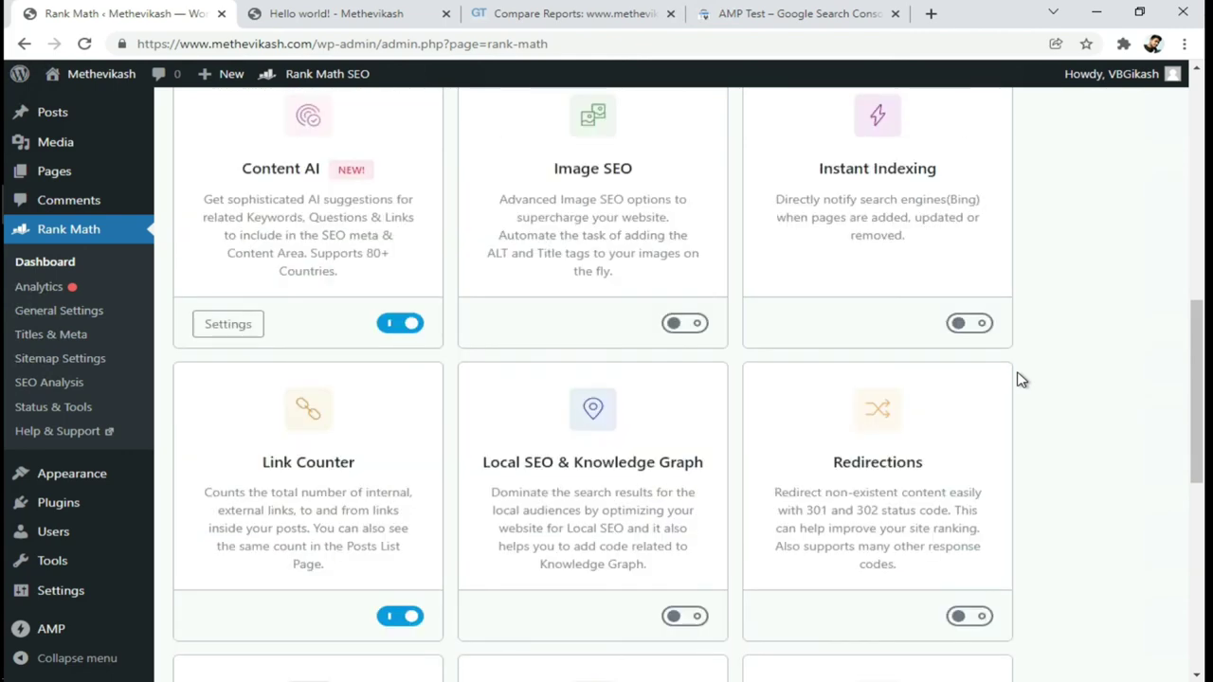
pyautogui.click(685, 325)
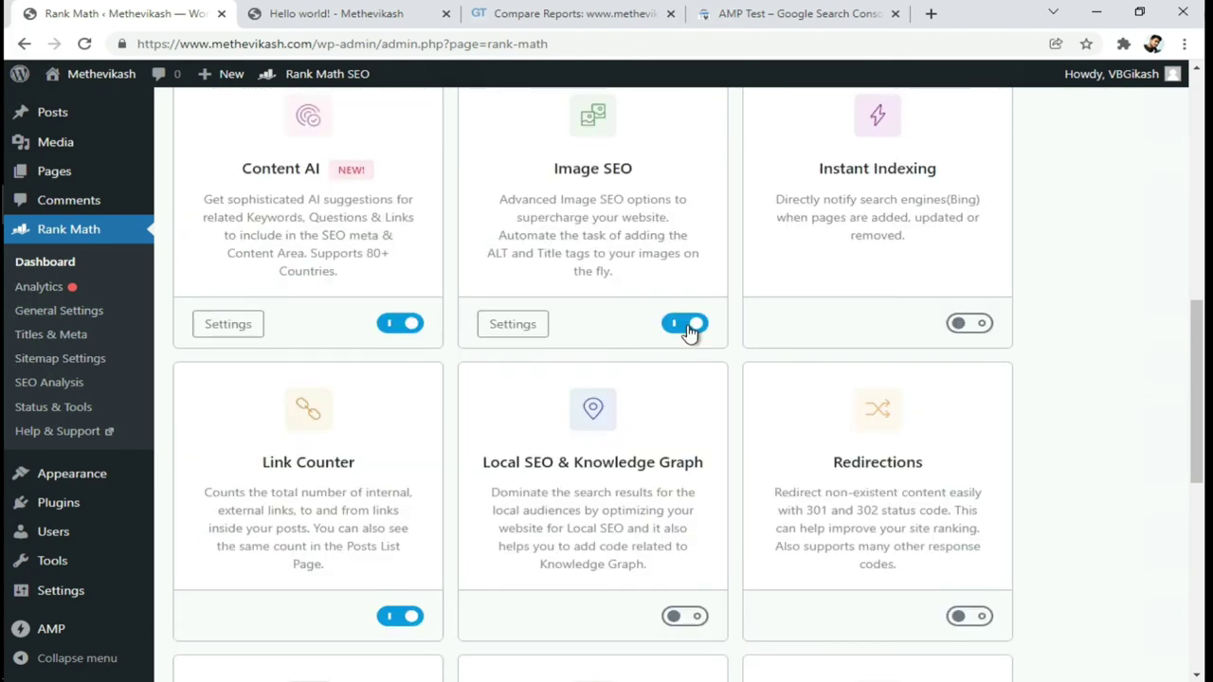
# Step: Enable Rank Math's Instant Indexing module and start its setup wizard in Advanced mode
pyautogui.click(967, 324)
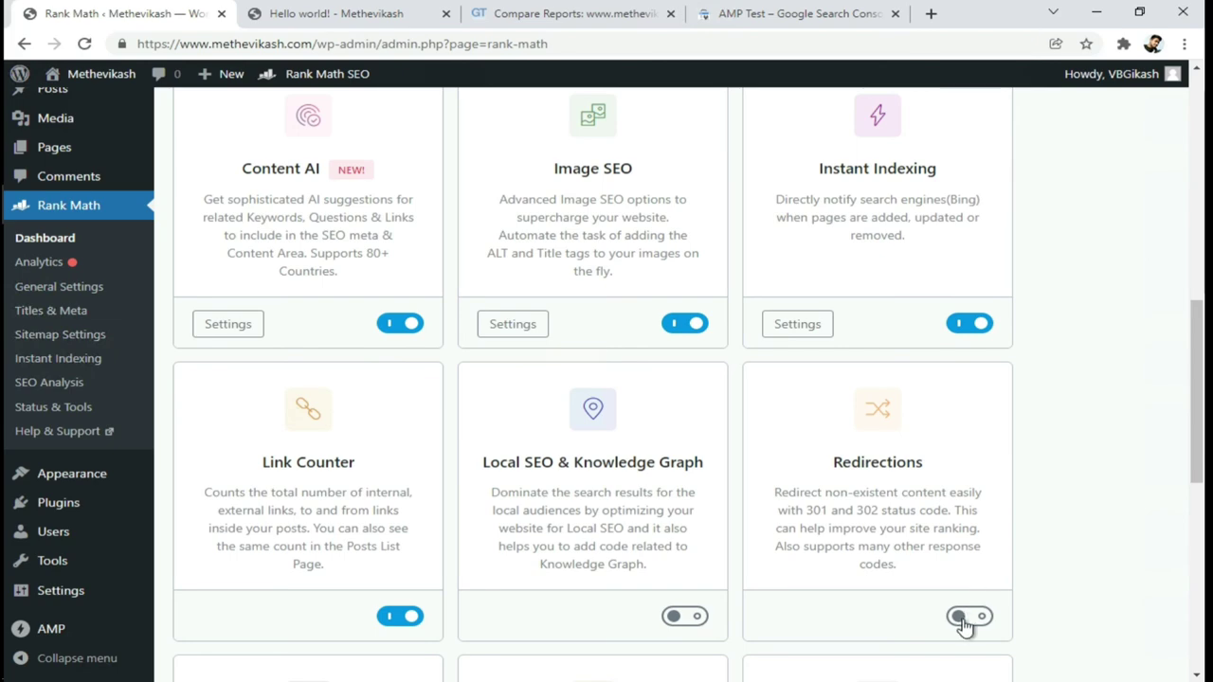
pyautogui.scroll(2, 1034, 527)
pyautogui.scroll(1, 1036, 528)
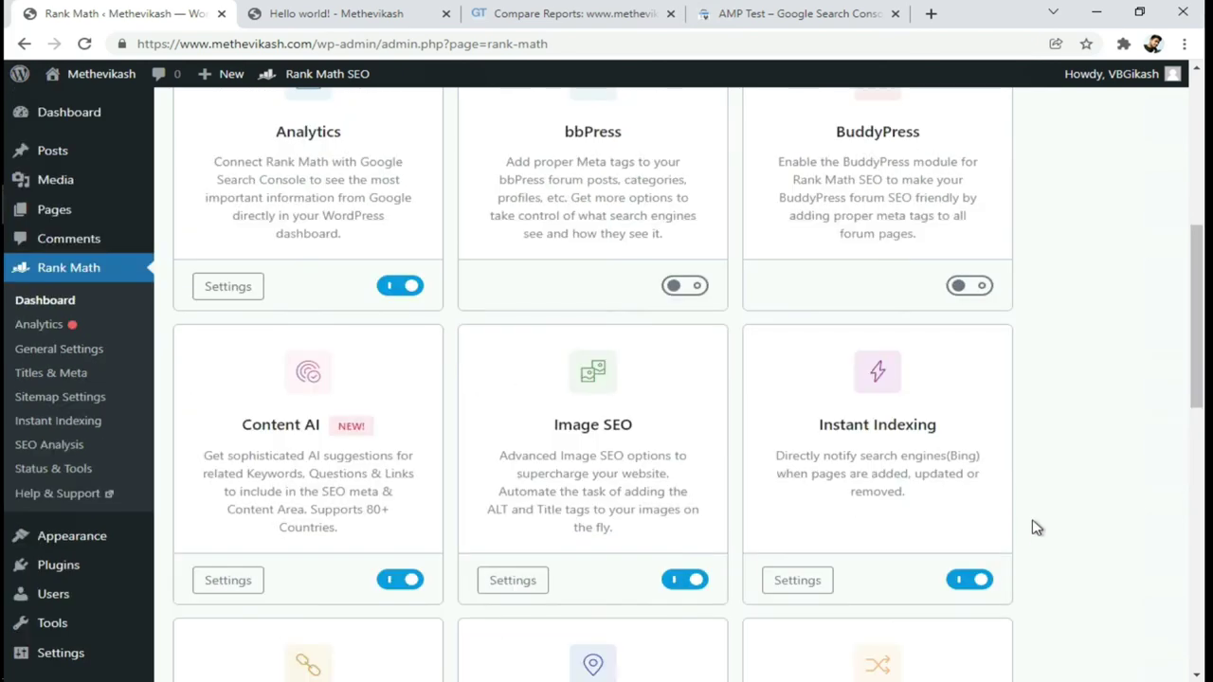
pyautogui.scroll(6, 1070, 500)
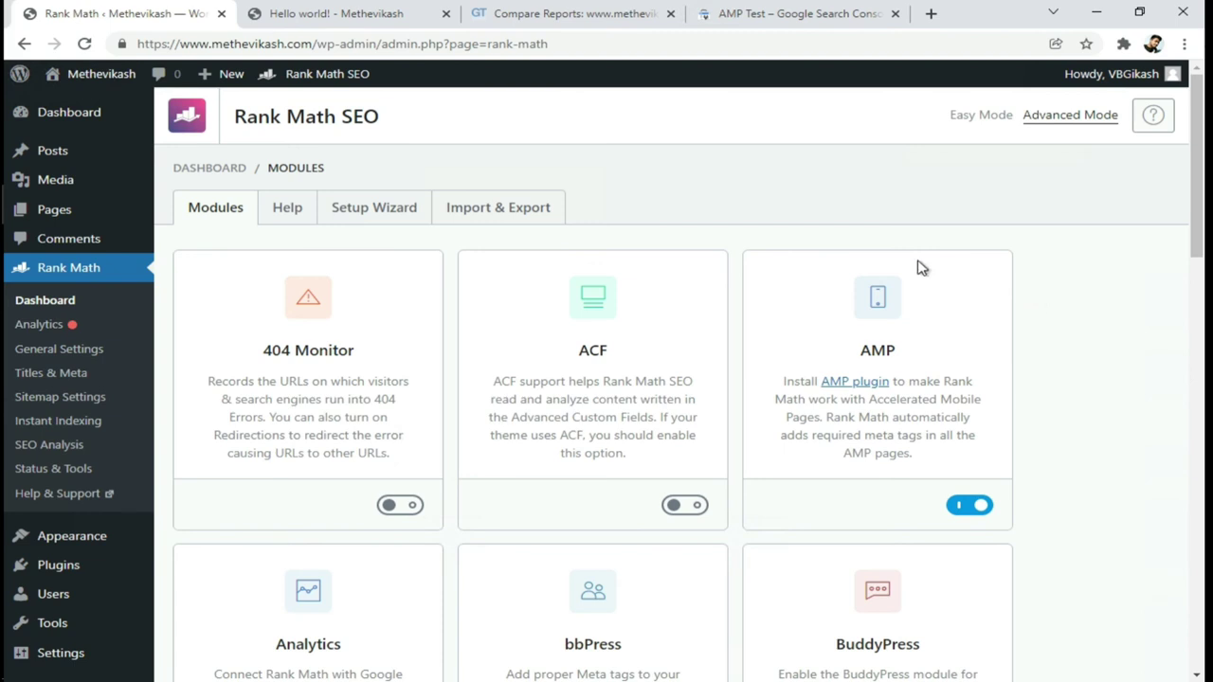
pyautogui.click(359, 216)
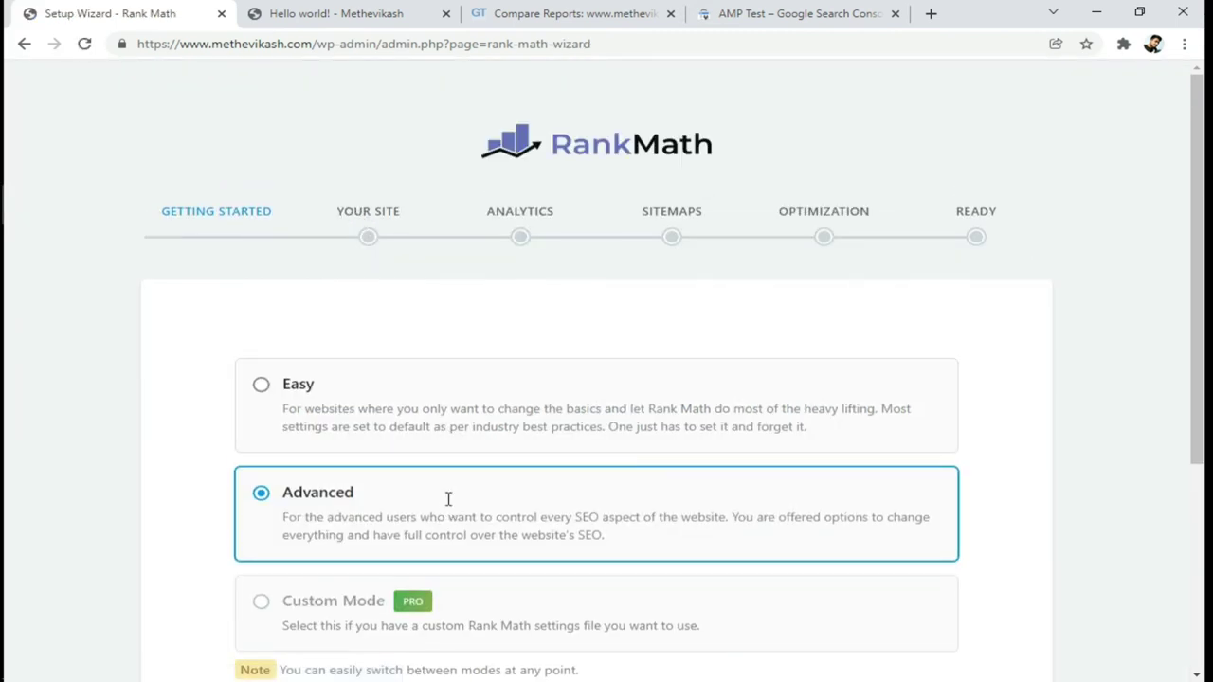
pyautogui.scroll(-2, 449, 499)
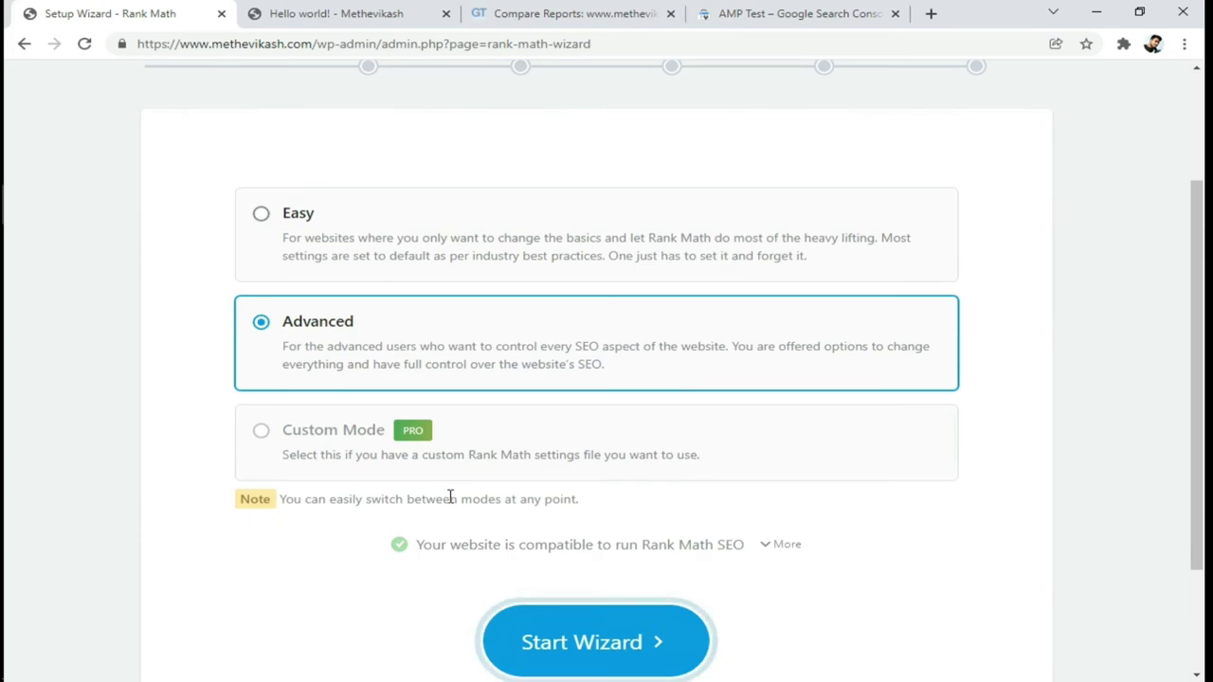
pyautogui.click(629, 645)
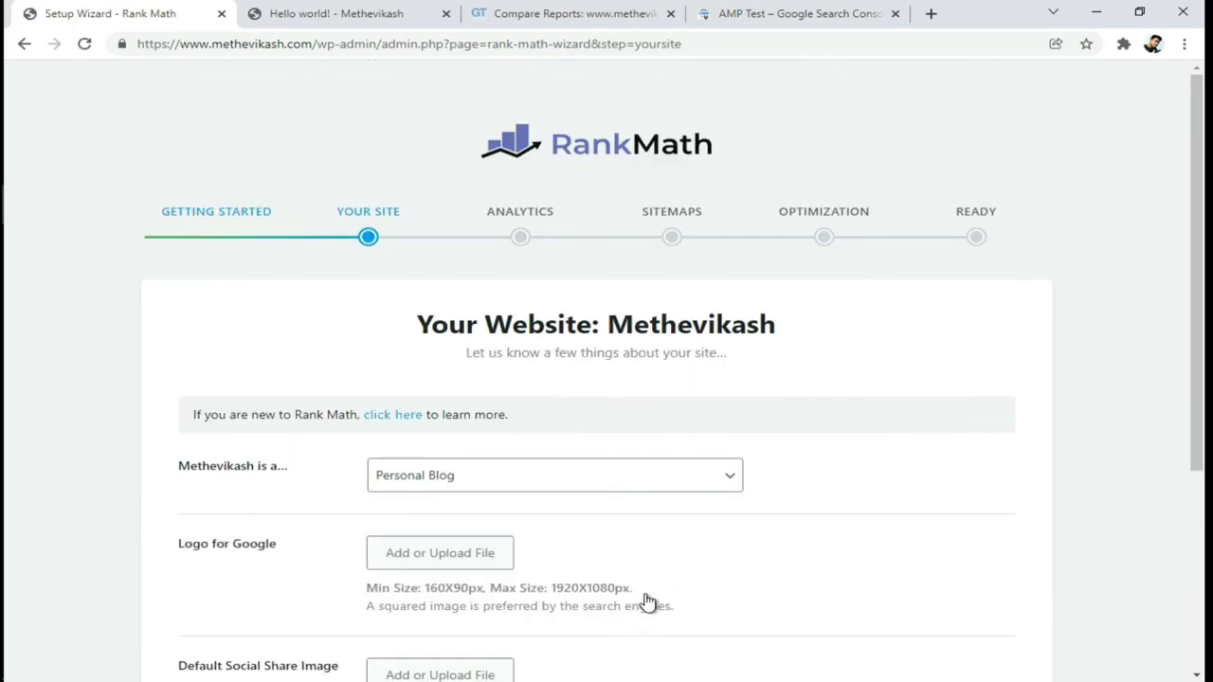
# Step: Set the website type to Community Blog/News Site with Organization as business type, and save the site details
pyautogui.scroll(-3, 676, 550)
pyautogui.click(669, 224)
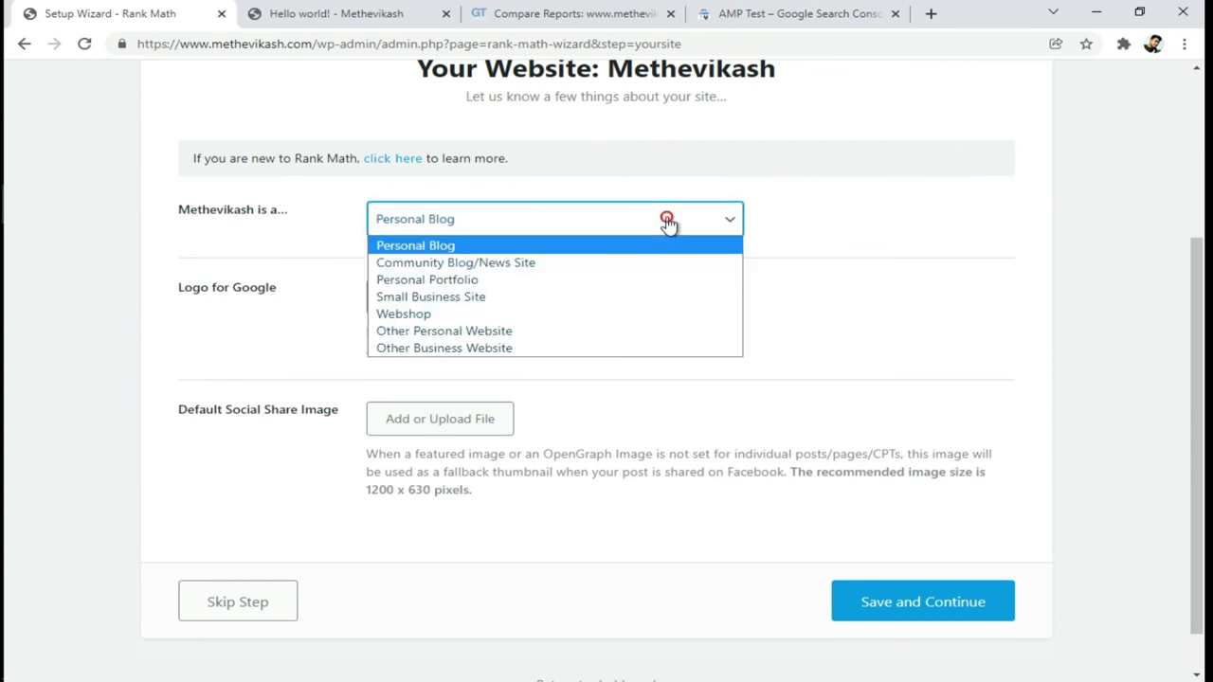
pyautogui.click(544, 266)
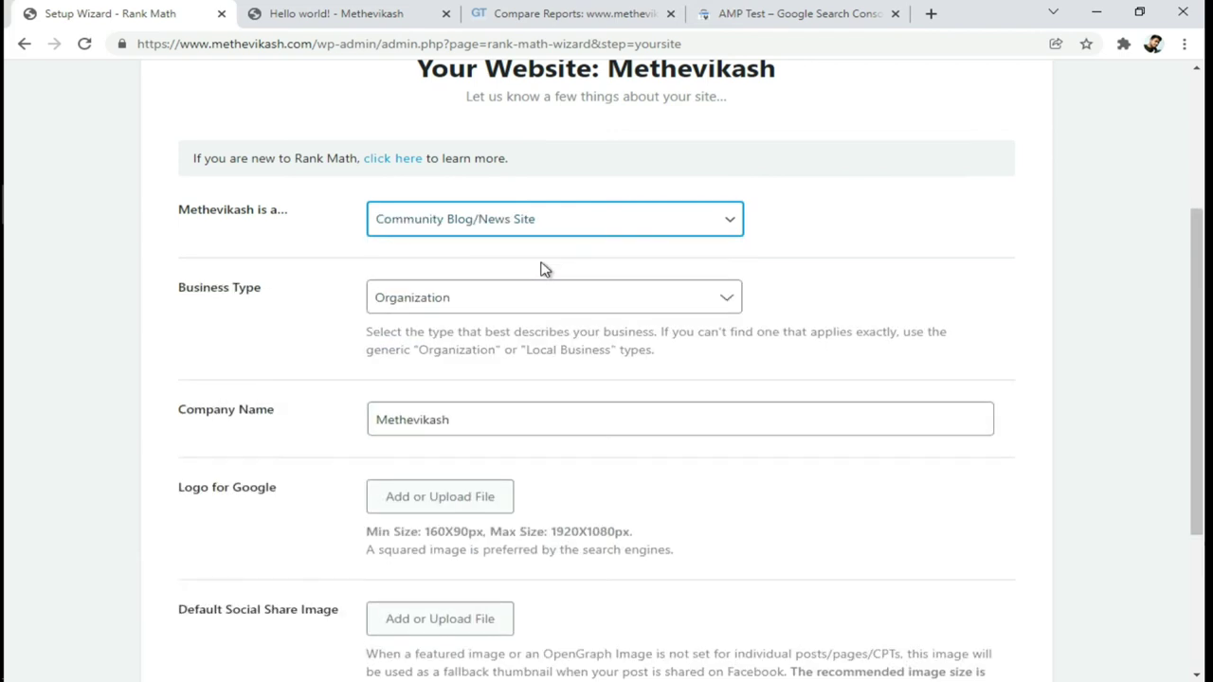
pyautogui.scroll(-2, 544, 270)
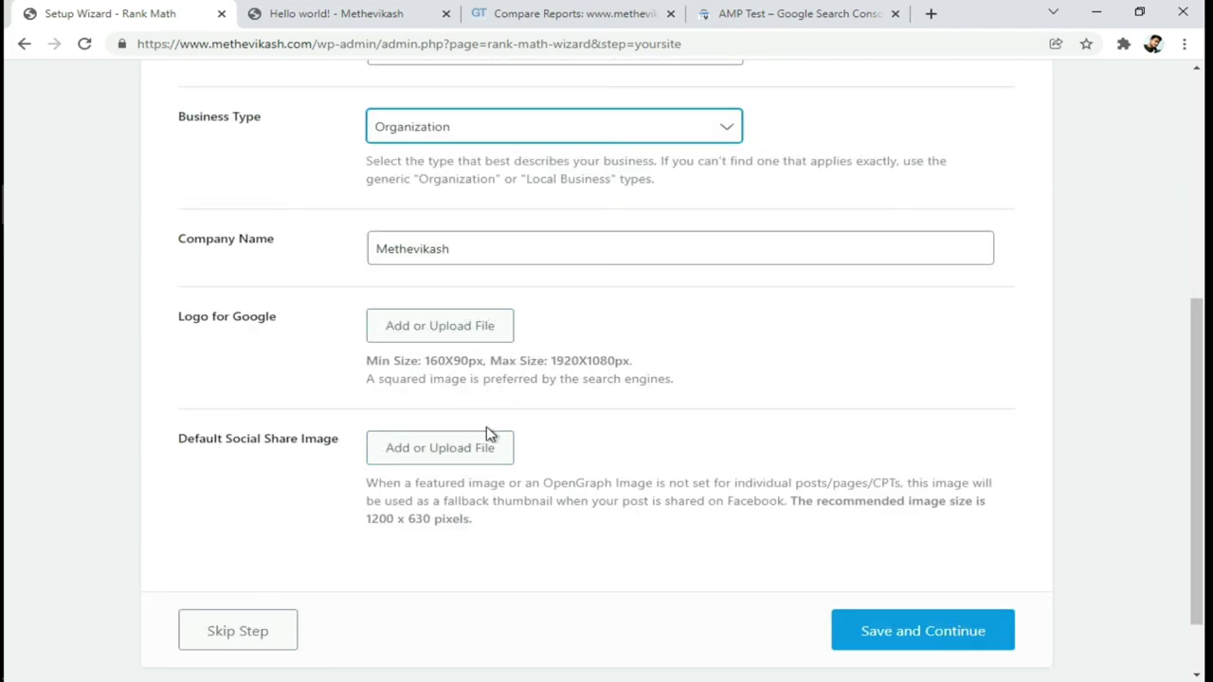
pyautogui.click(913, 635)
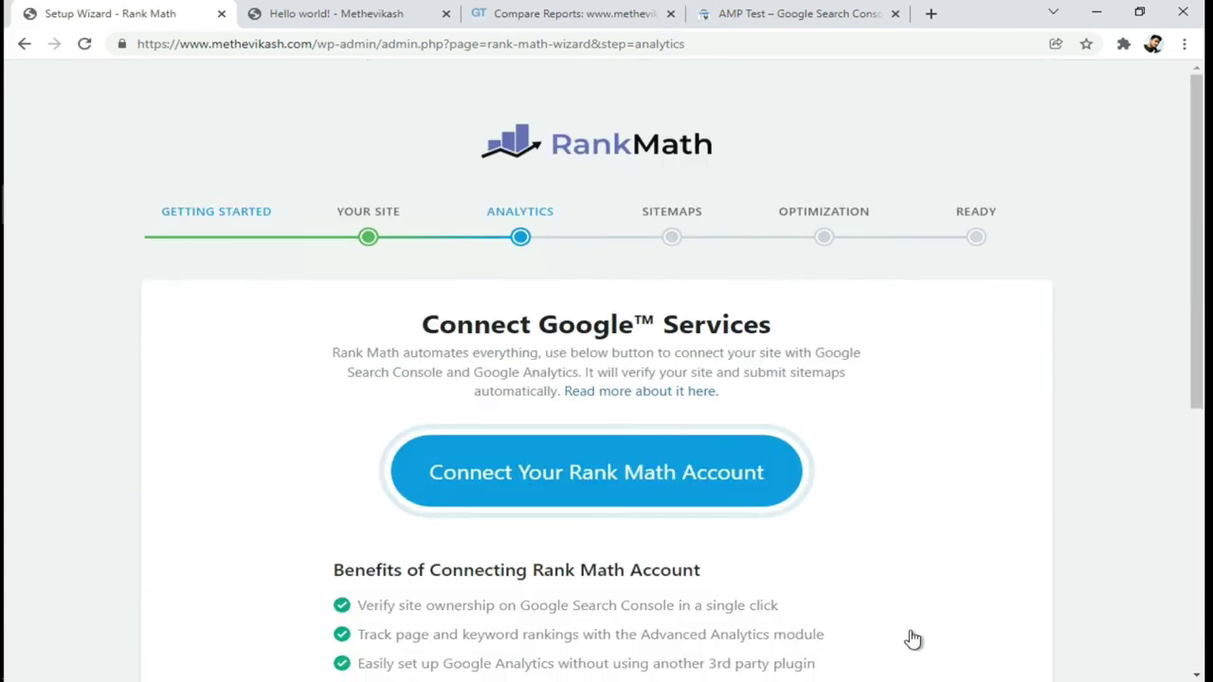
# Step: Continue past the Google services stage of the wizard without connecting a Rank Math account
pyautogui.scroll(-3, 810, 556)
pyautogui.scroll(-3, 802, 545)
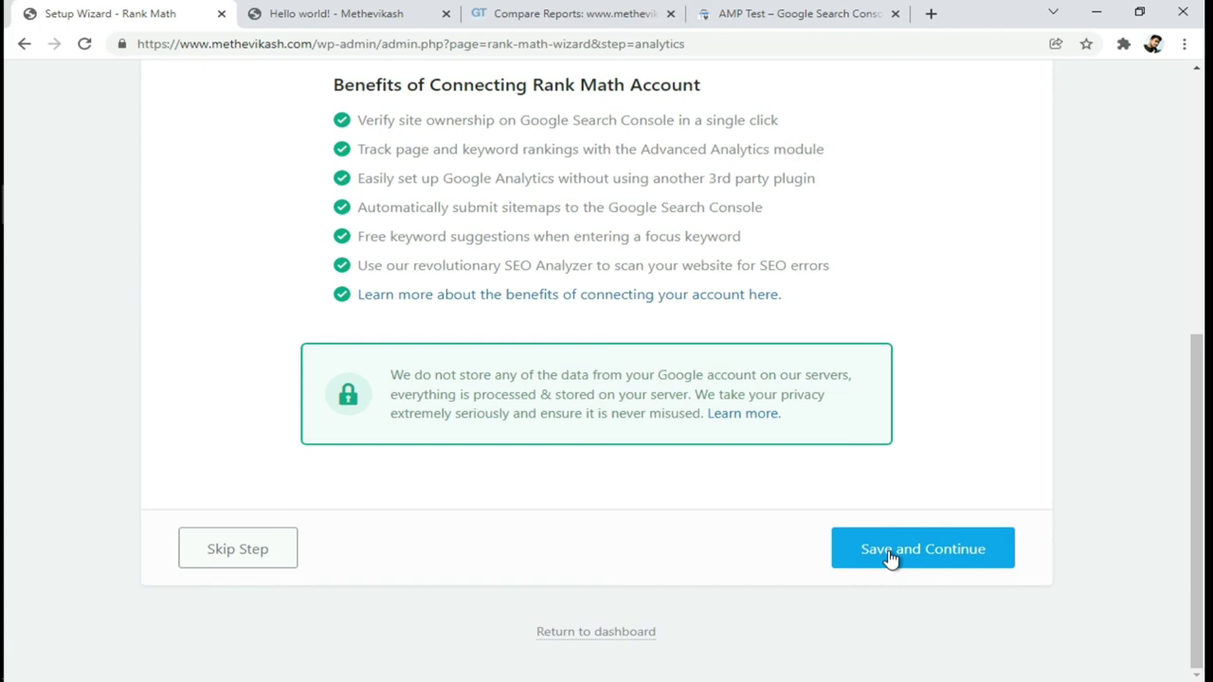
pyautogui.click(891, 559)
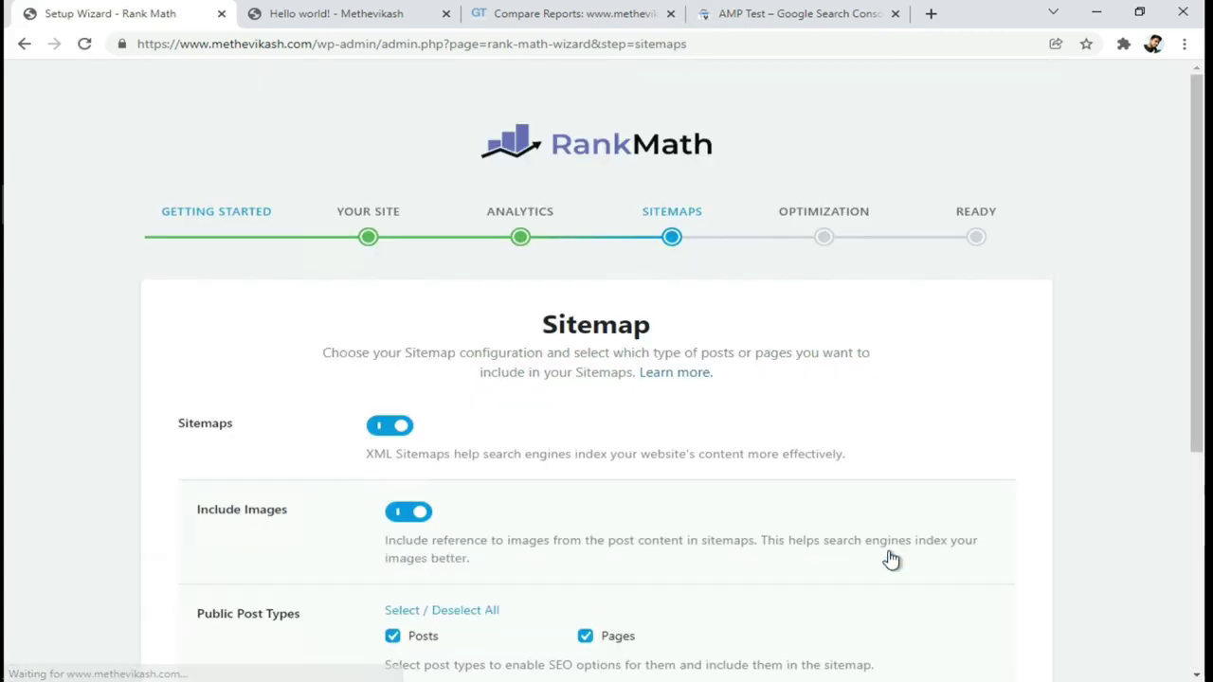
# Step: Deselect Categories in the sitemap's public taxonomies and save the sitemap configuration
pyautogui.scroll(-2, 891, 559)
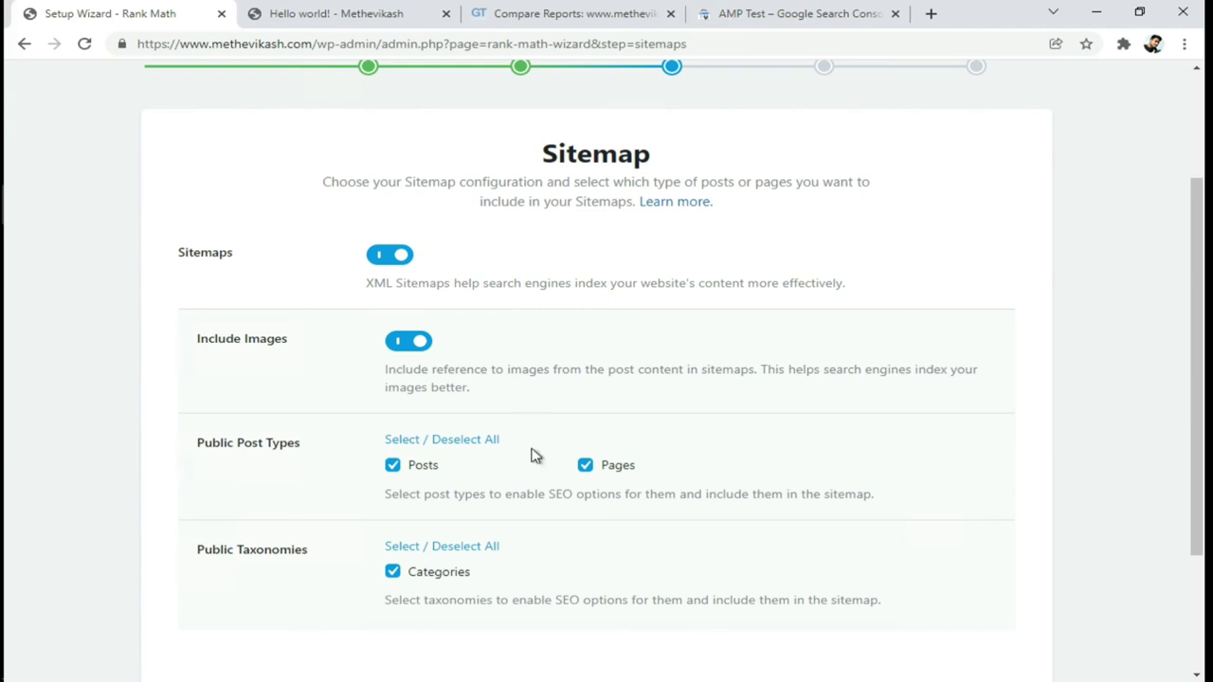
pyautogui.scroll(-2, 533, 455)
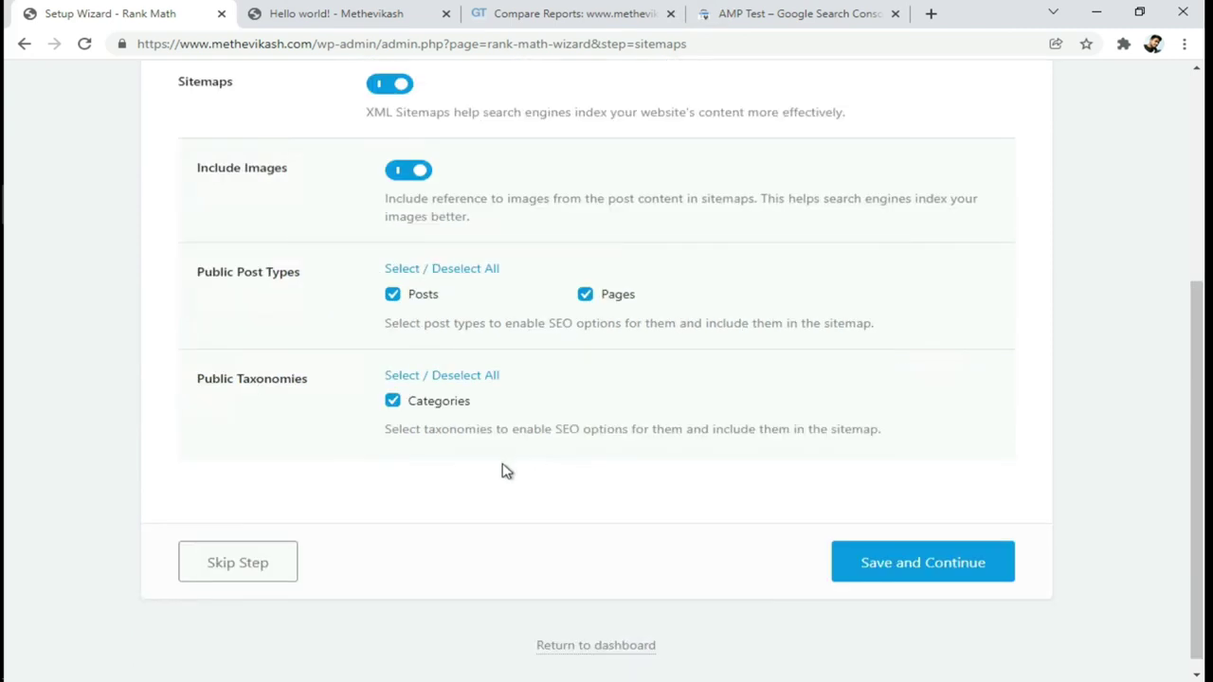
pyautogui.click(393, 403)
pyautogui.click(891, 563)
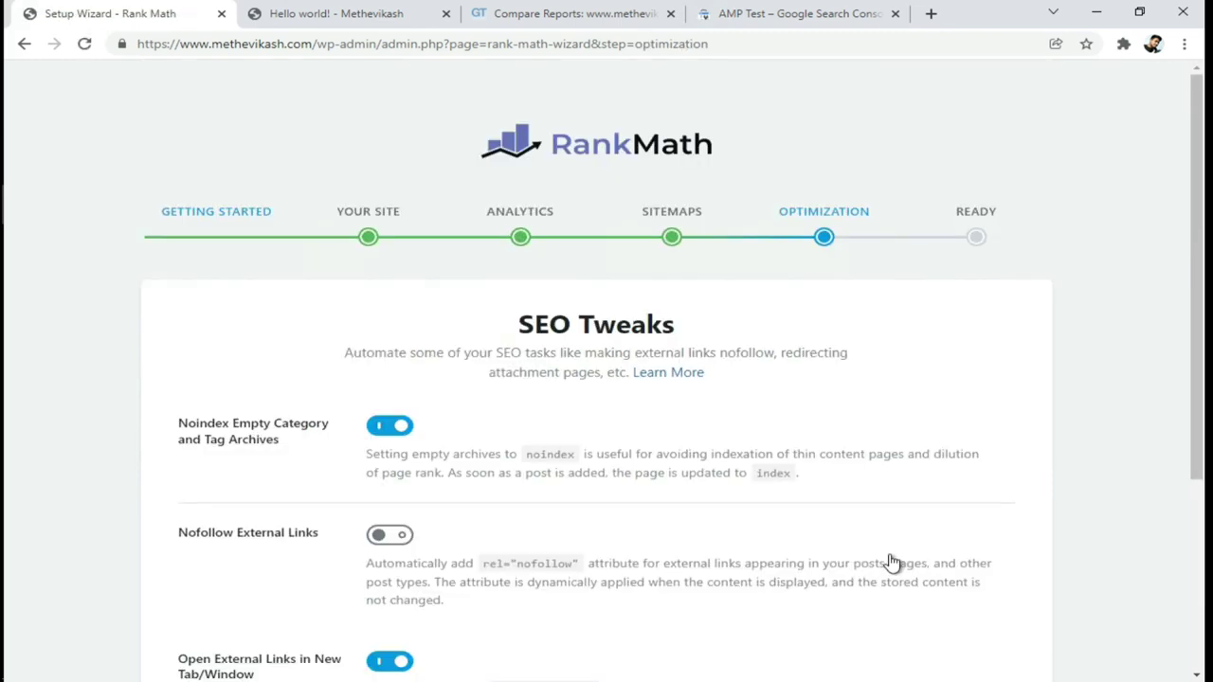
# Step: Save the SEO Tweaks with their default options and proceed to the wizard's advanced options
pyautogui.scroll(-3, 749, 552)
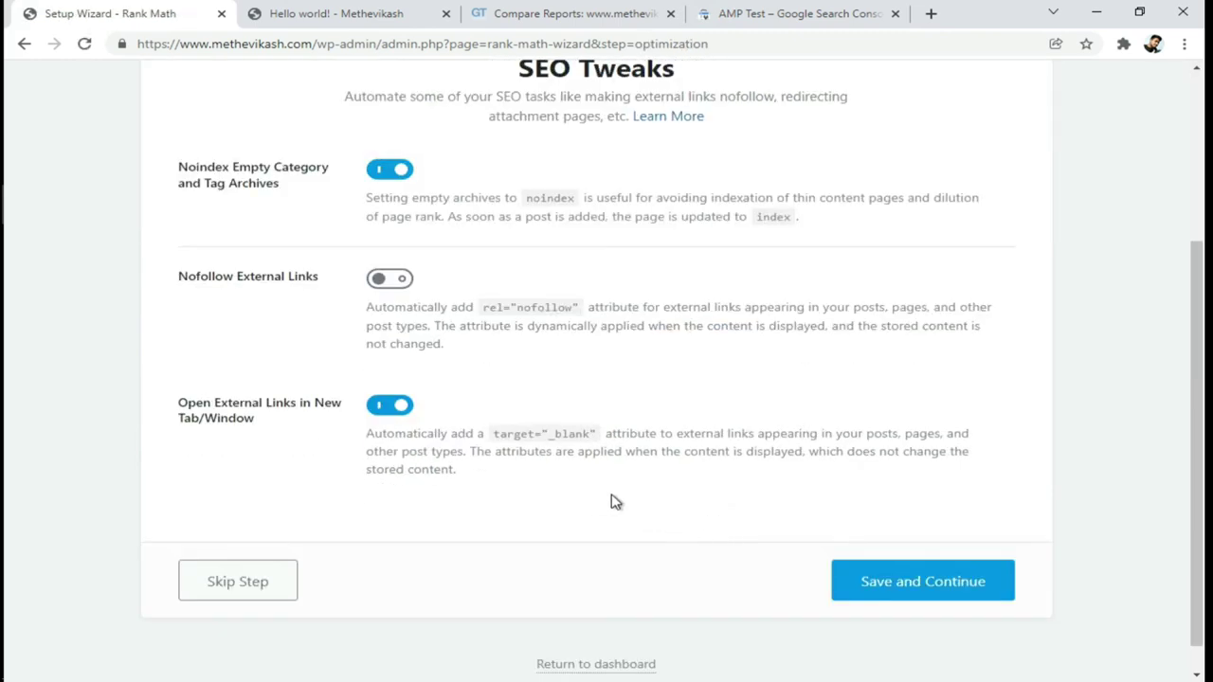
pyautogui.click(946, 592)
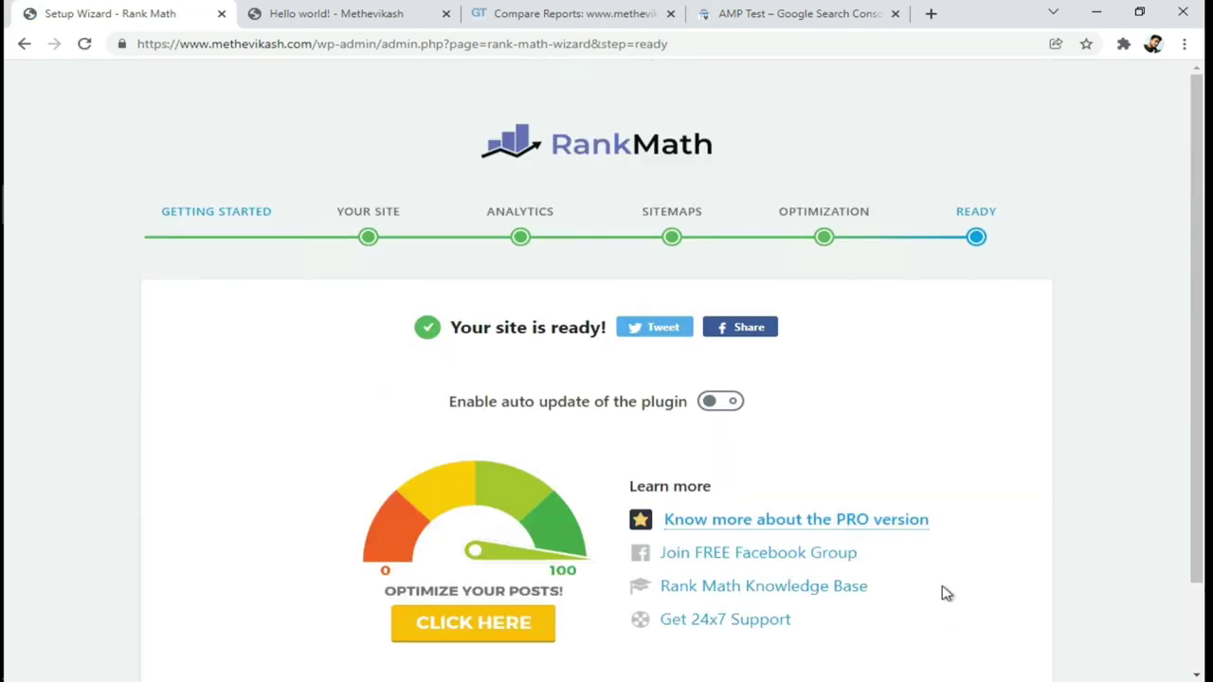
pyautogui.scroll(-1, 946, 594)
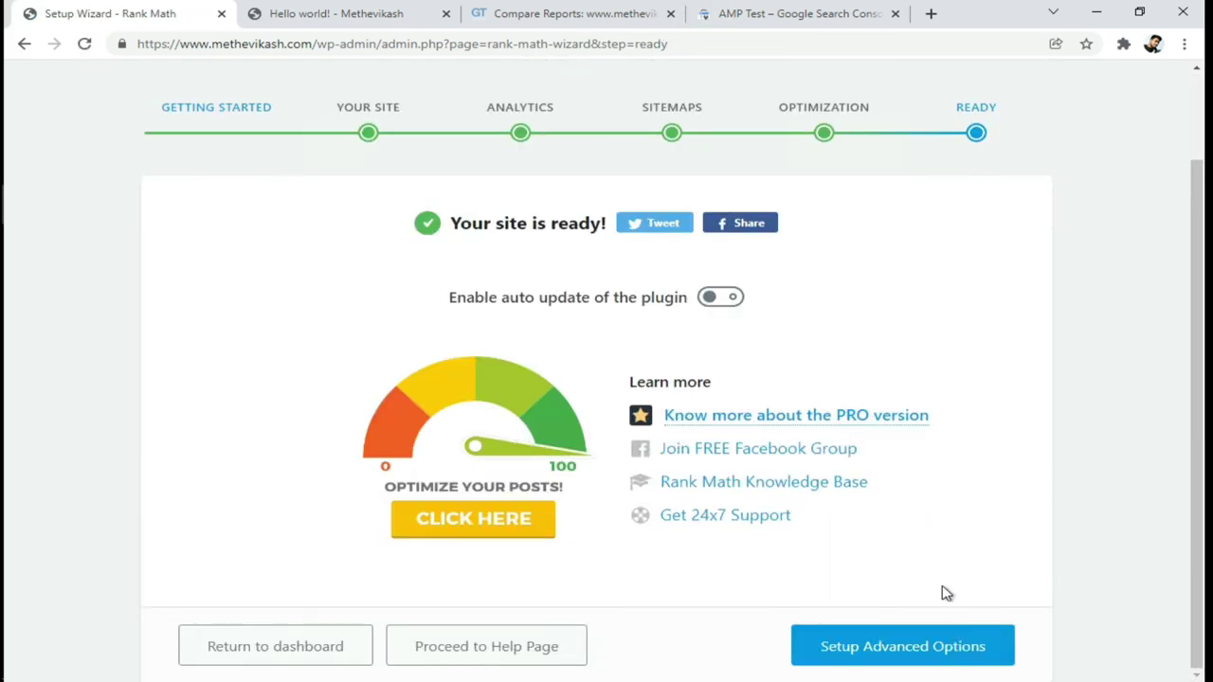
pyautogui.click(889, 650)
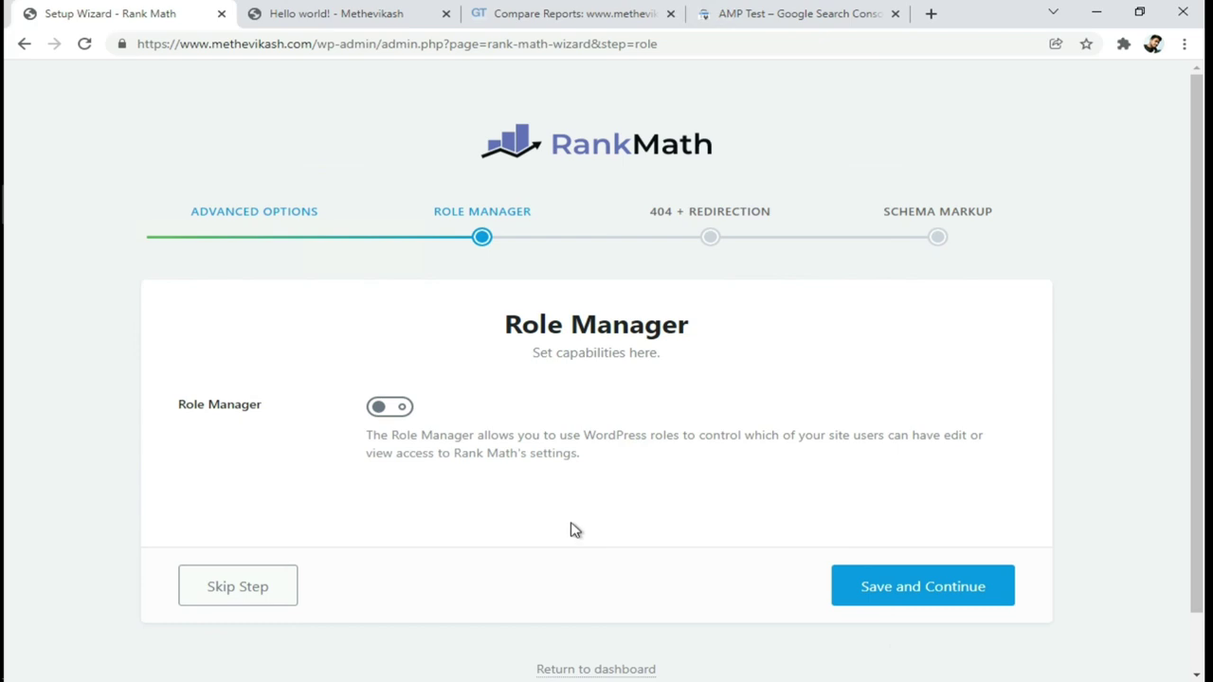
# Step: Save the Role Manager and 404 + Redirection stages with their default options
pyautogui.click(926, 610)
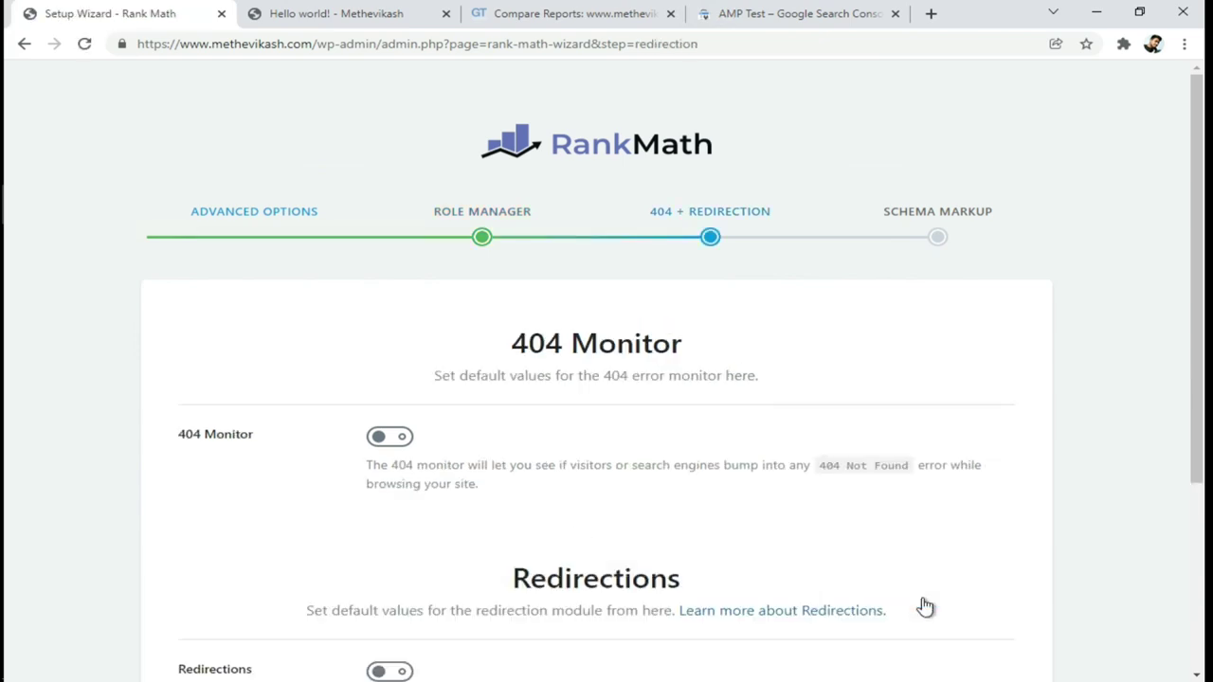
pyautogui.scroll(-3, 925, 607)
pyautogui.click(921, 567)
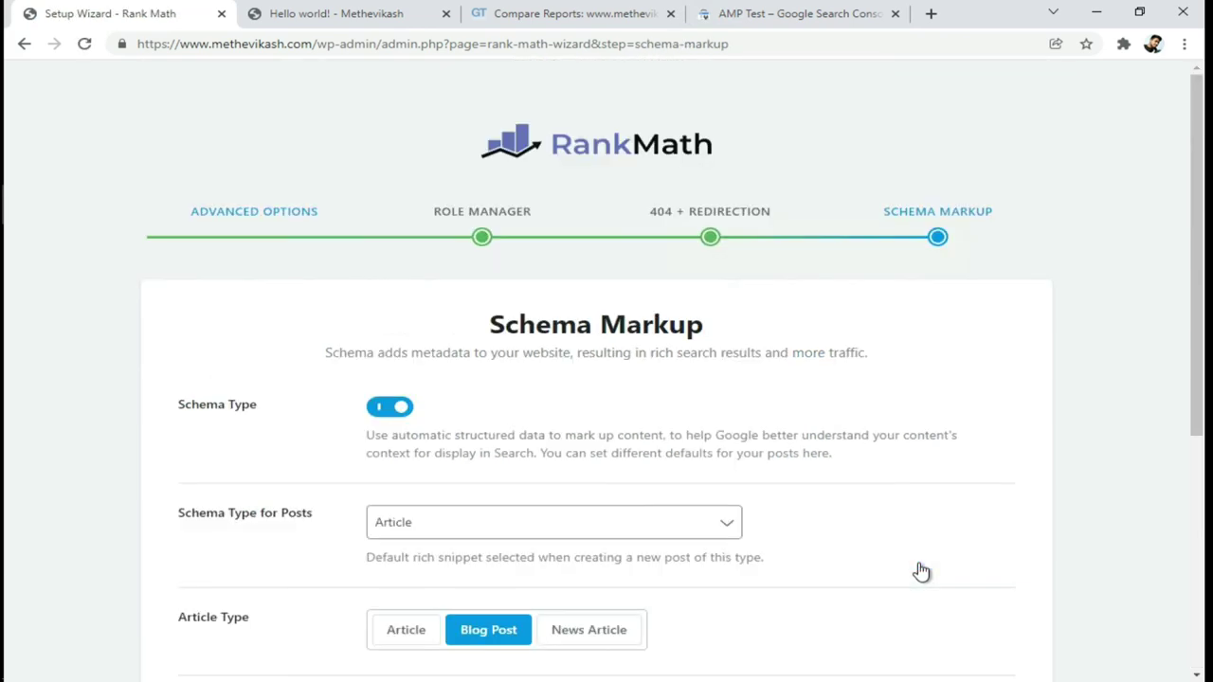
# Step: Review the schema types for posts, keep Article with Blog Post for posts and Article for pages, and save the schema markup
pyautogui.scroll(-2, 920, 571)
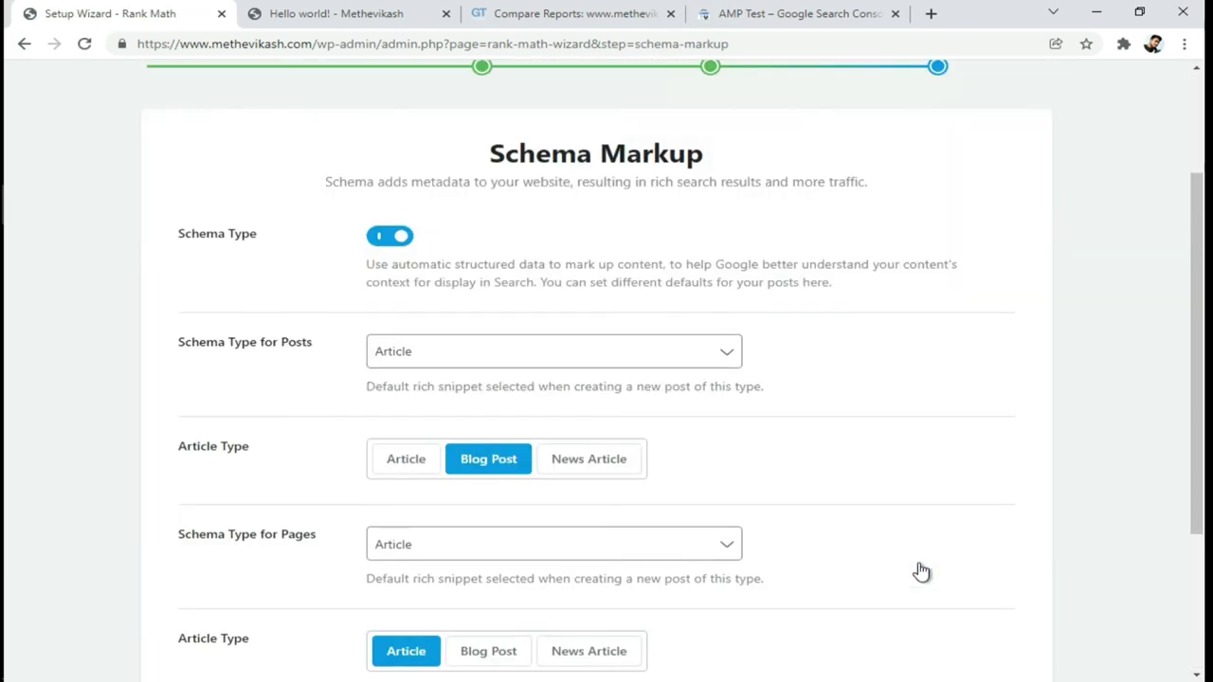
pyautogui.click(731, 351)
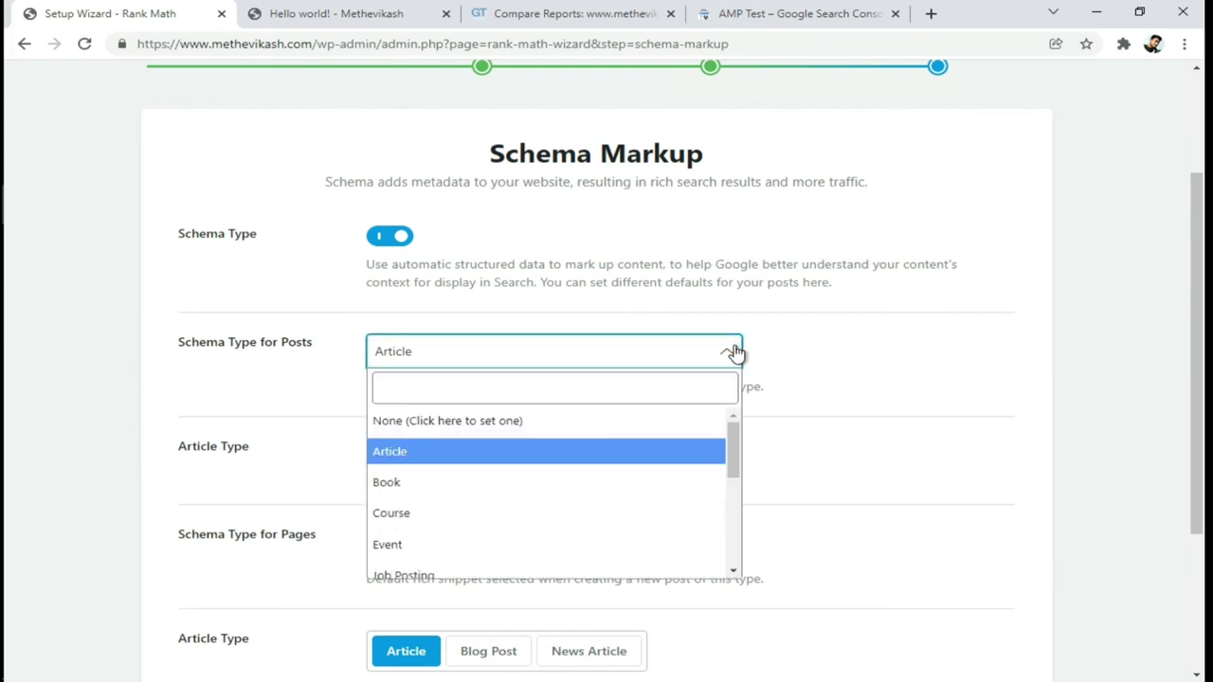
pyautogui.scroll(-2, 663, 446)
pyautogui.scroll(2, 663, 446)
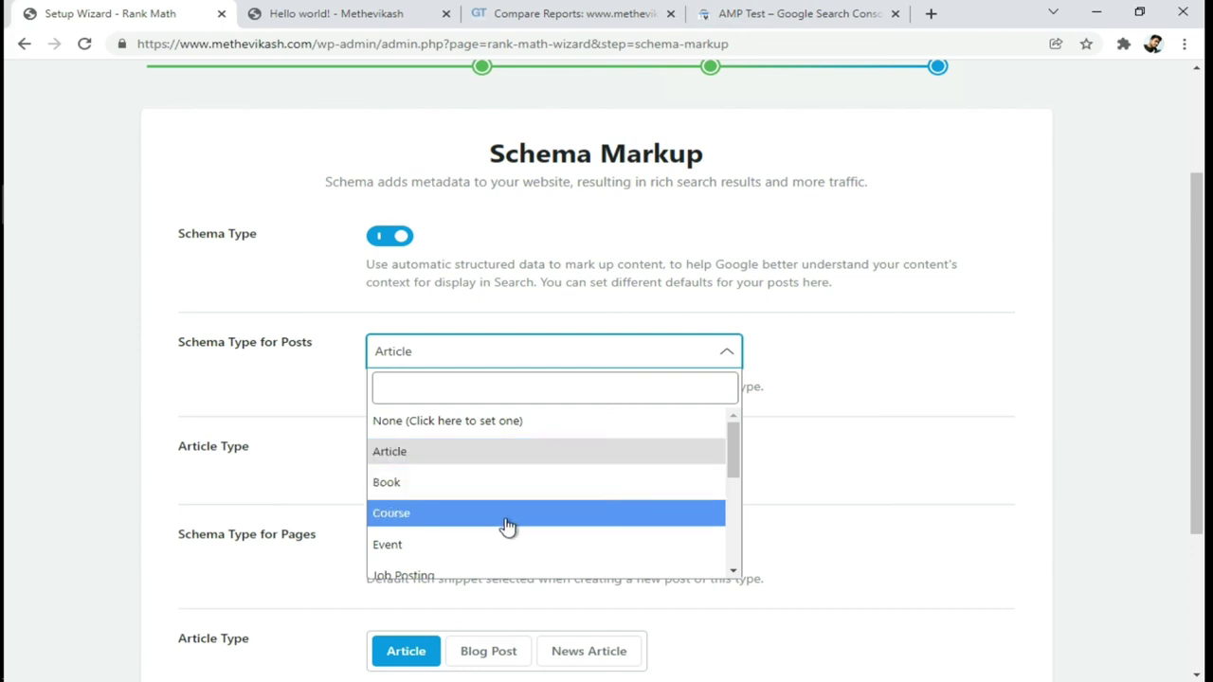
pyautogui.scroll(-3, 508, 527)
pyautogui.click(853, 507)
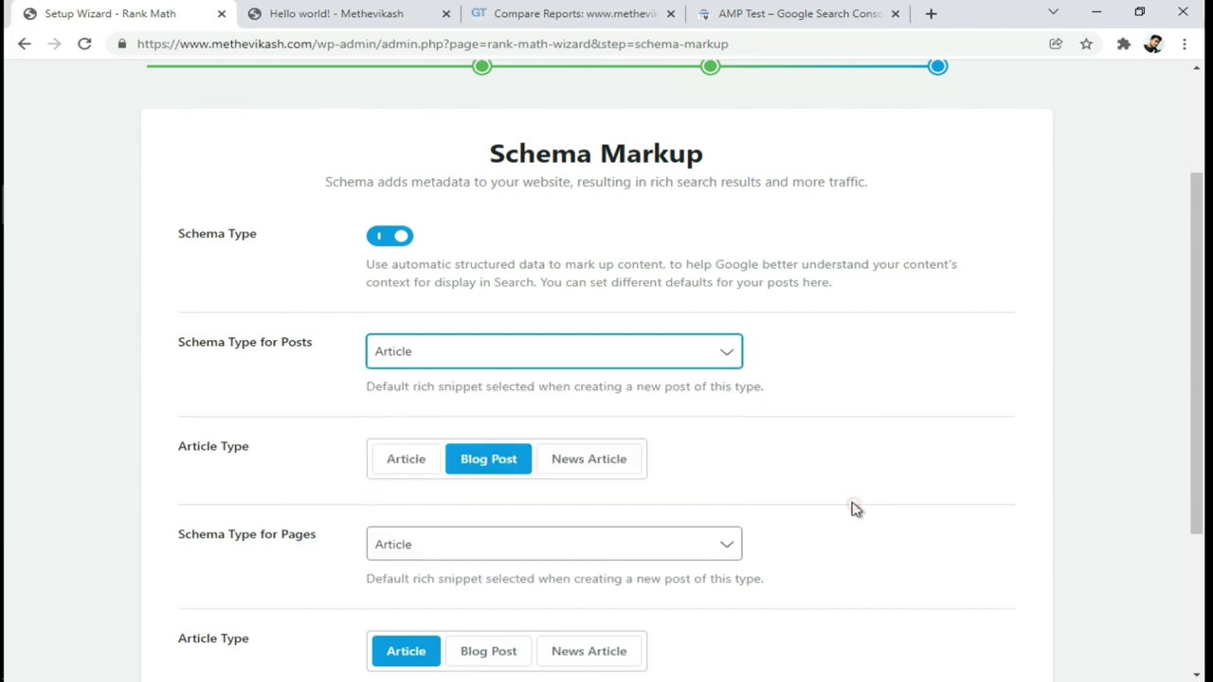
pyautogui.scroll(-2, 849, 509)
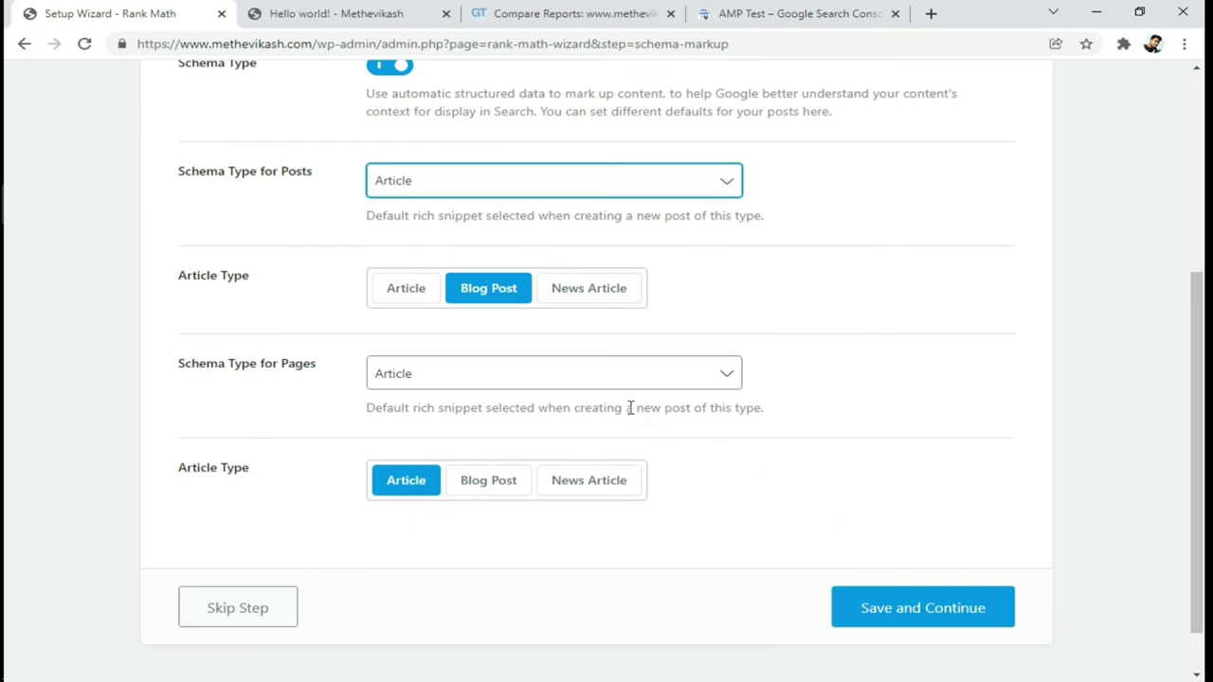
pyautogui.click(907, 608)
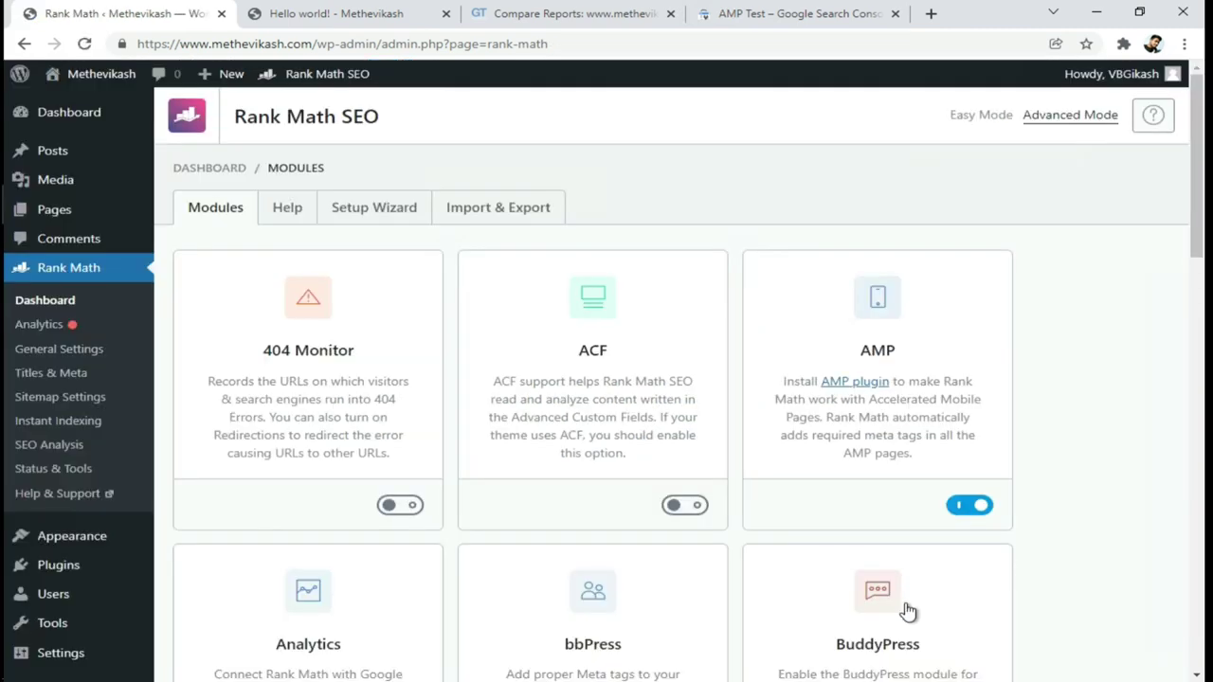
# Step: Return to the WordPress dashboard and open the site's navigation menu editor to view the default menu structure
pyautogui.scroll(-3, 907, 611)
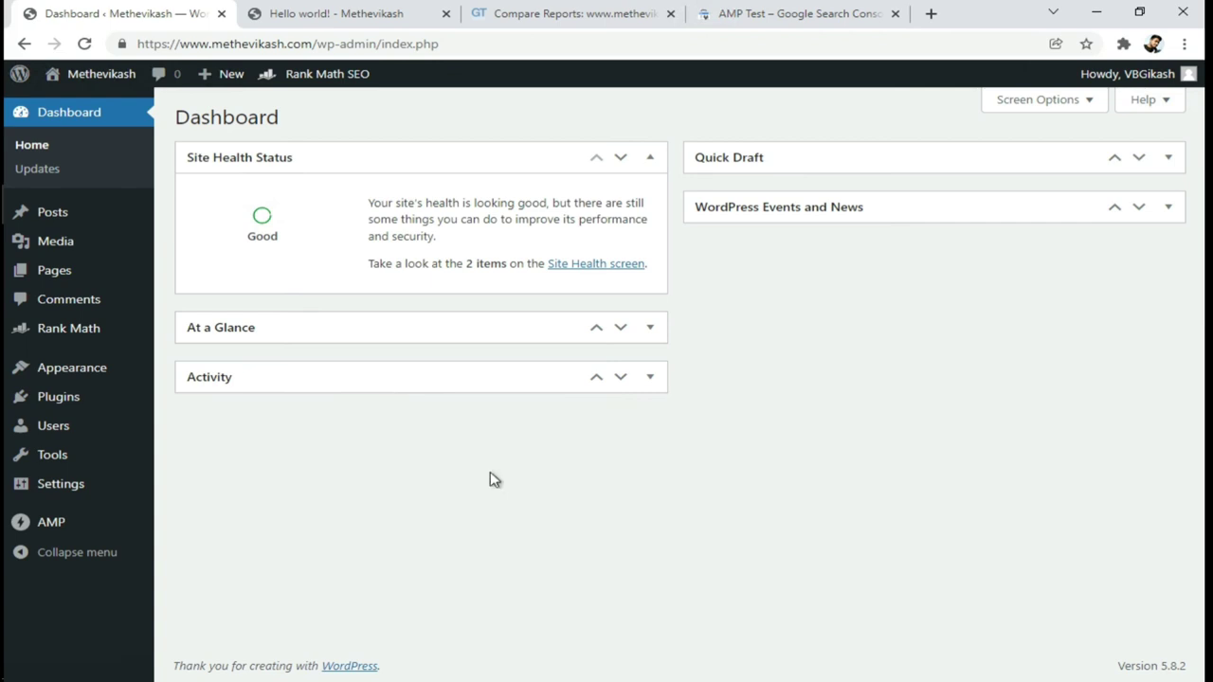
pyautogui.moveTo(83, 378)
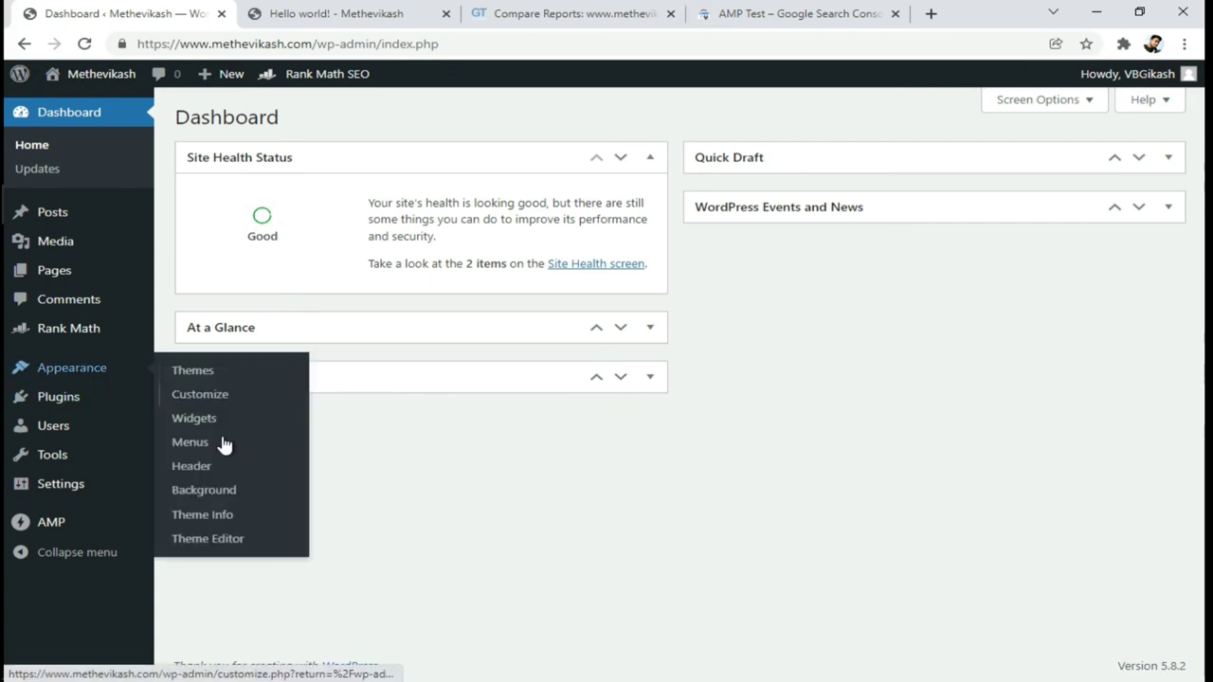
pyautogui.click(182, 446)
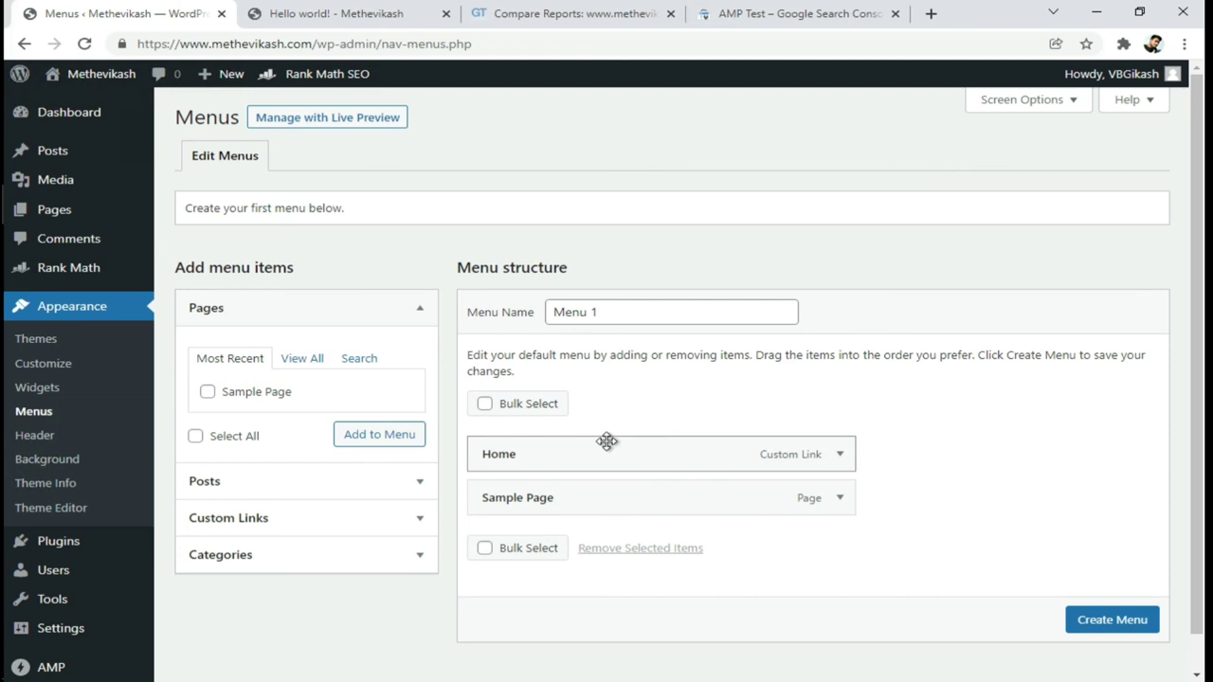
pyautogui.scroll(-1, 607, 440)
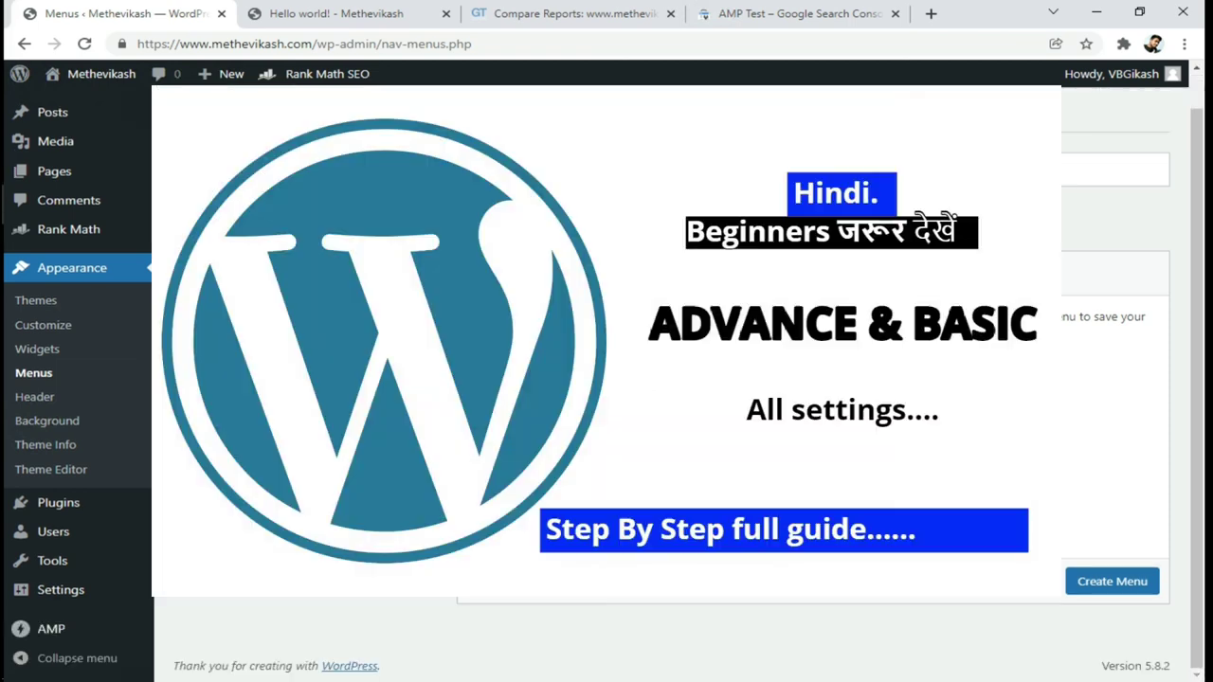